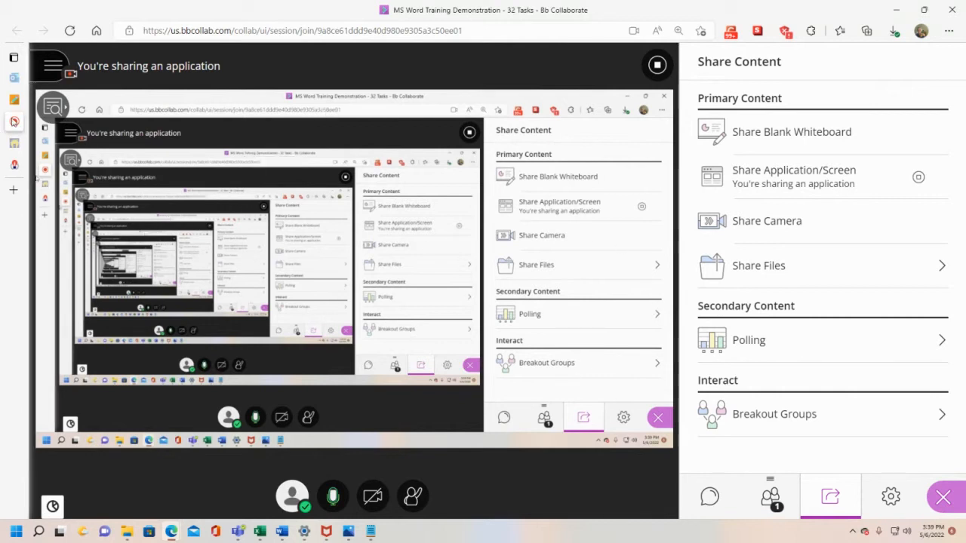
Step: Switch to the Blackboard course page and close the Event Details of the MS Word Training Demonstration session
{"action": "left_click", "coordinate": [15, 101]}
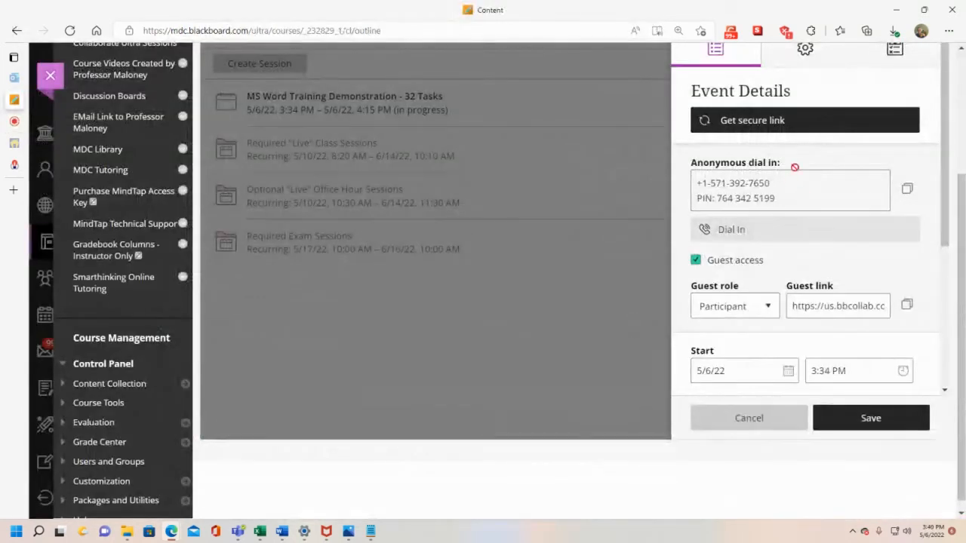
{"action": "scroll", "coordinate": [670, 219], "scroll_direction": "up", "scroll_amount": 3}
{"action": "left_click", "coordinate": [674, 166]}
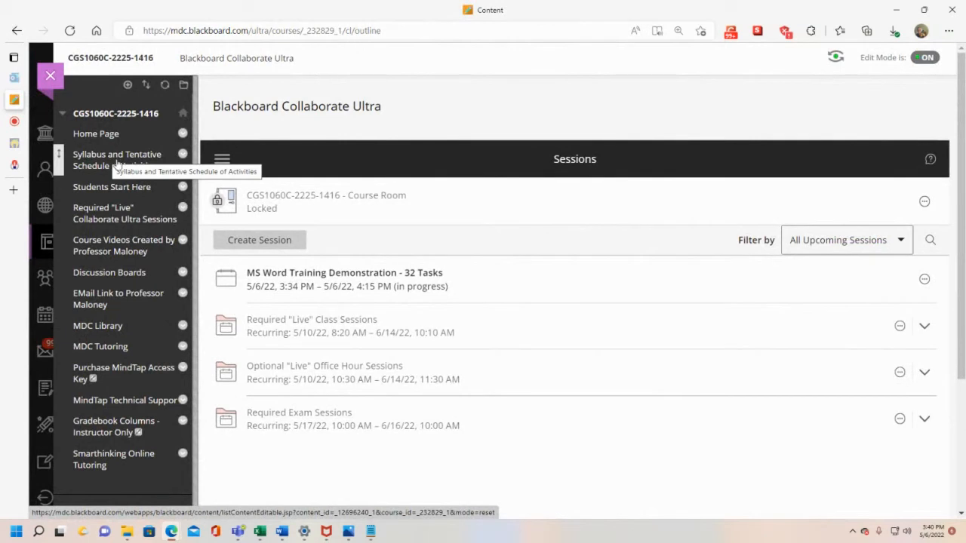
Step: Launch the MindTap registration and homework link from Students Start Here and expand the Word folder in the course
{"action": "mouse_move", "coordinate": [21, 225]}
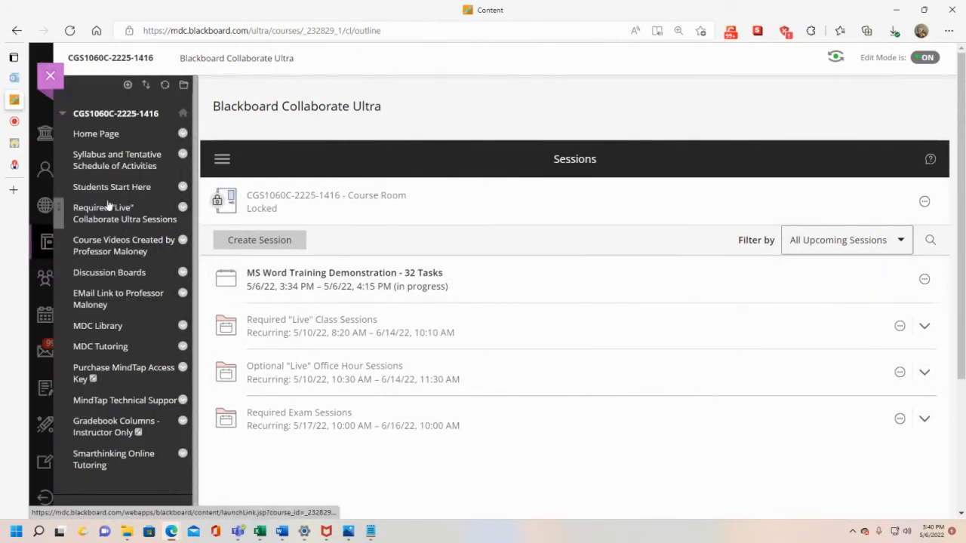
{"action": "left_click", "coordinate": [126, 188]}
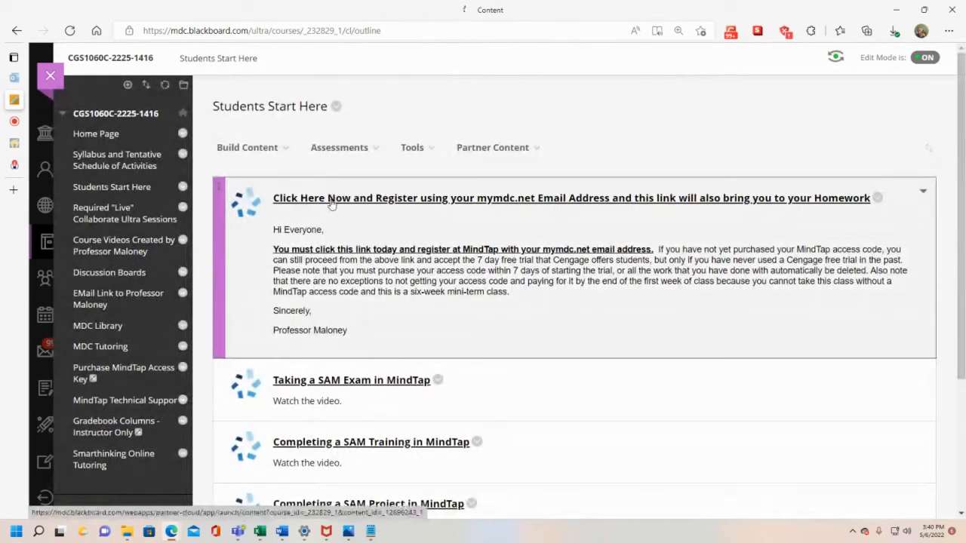
{"action": "left_click", "coordinate": [331, 202]}
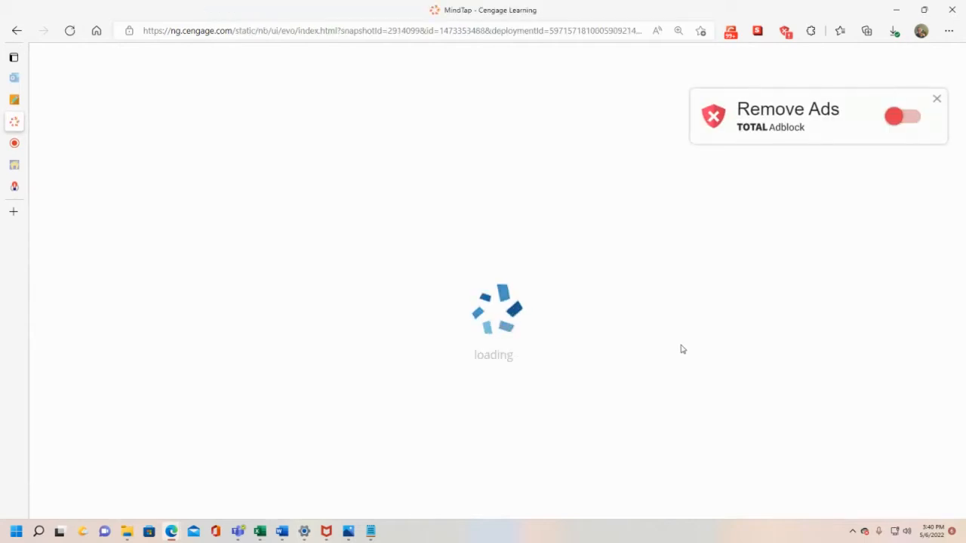
{"action": "left_click", "coordinate": [937, 98]}
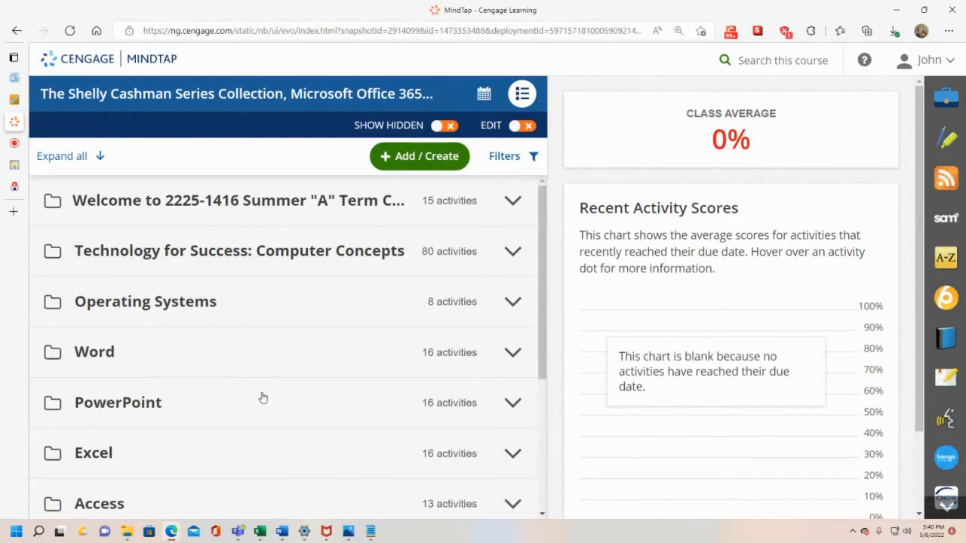
{"action": "left_click", "coordinate": [99, 347]}
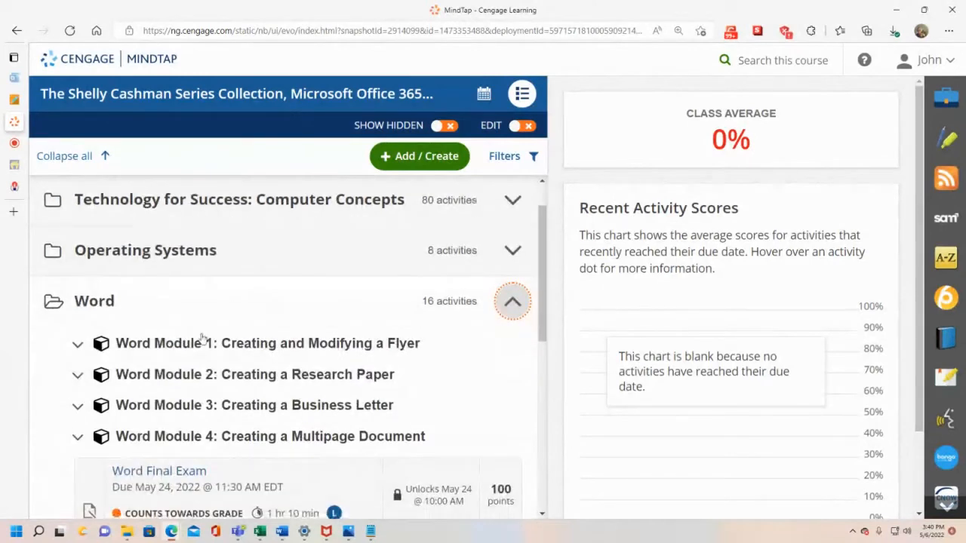
{"action": "scroll", "coordinate": [195, 378], "scroll_direction": "down", "scroll_amount": 1}
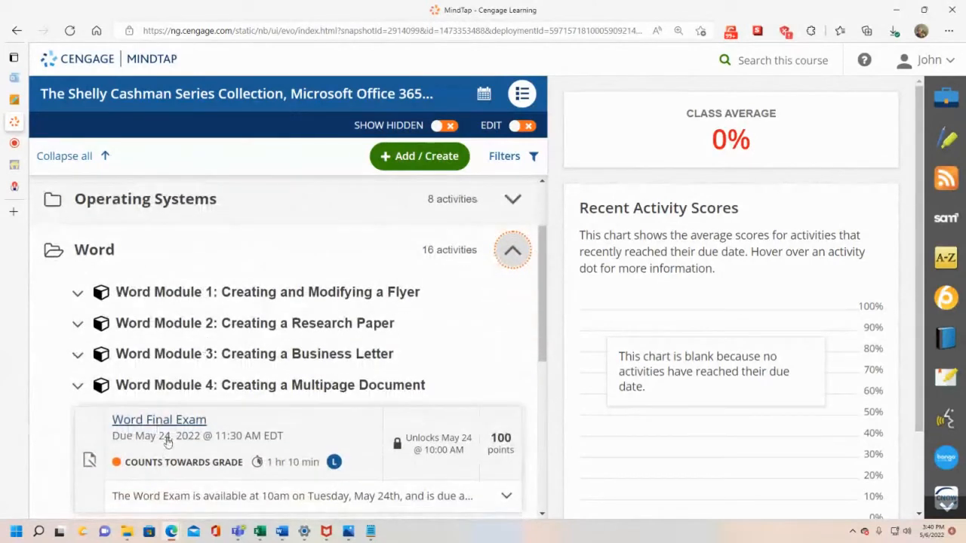
Step: Clear the system notifications and review the May and June 2022 dates in the system calendar
{"action": "left_click", "coordinate": [932, 537]}
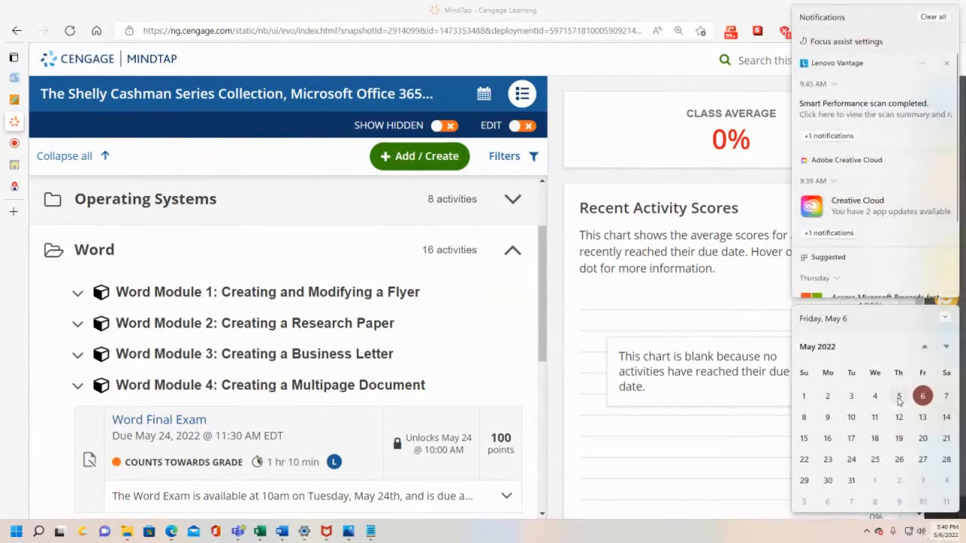
{"action": "left_click", "coordinate": [932, 17]}
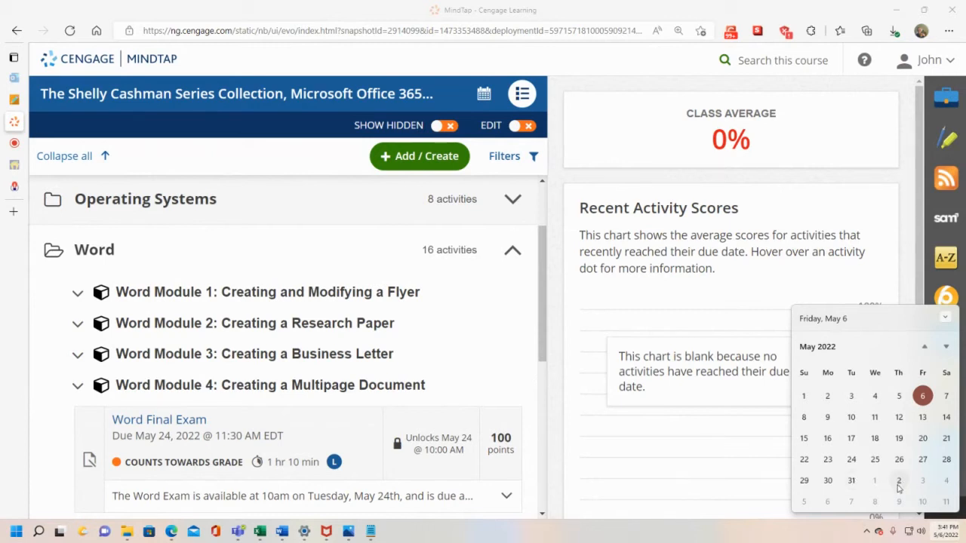
{"action": "scroll", "coordinate": [900, 498], "scroll_direction": "down", "scroll_amount": 2}
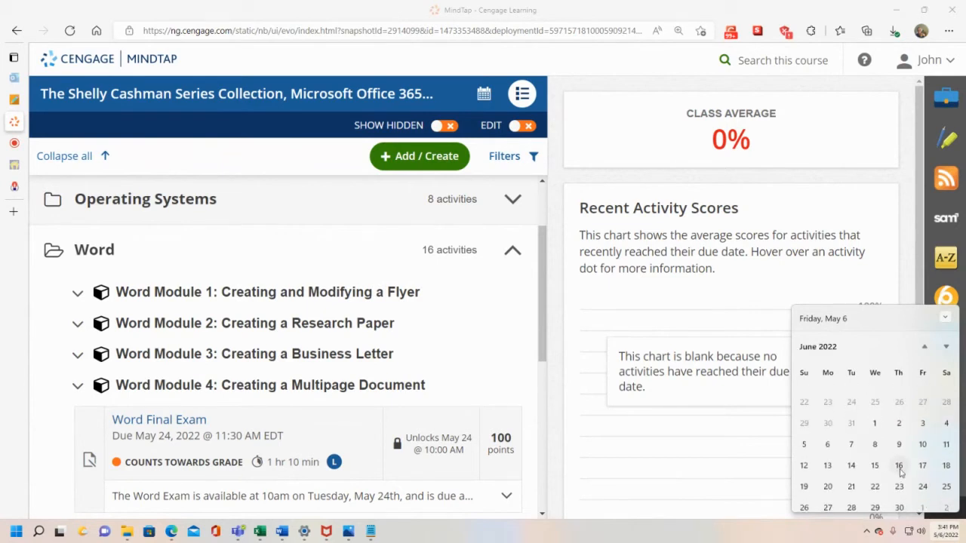
{"action": "left_click", "coordinate": [588, 65]}
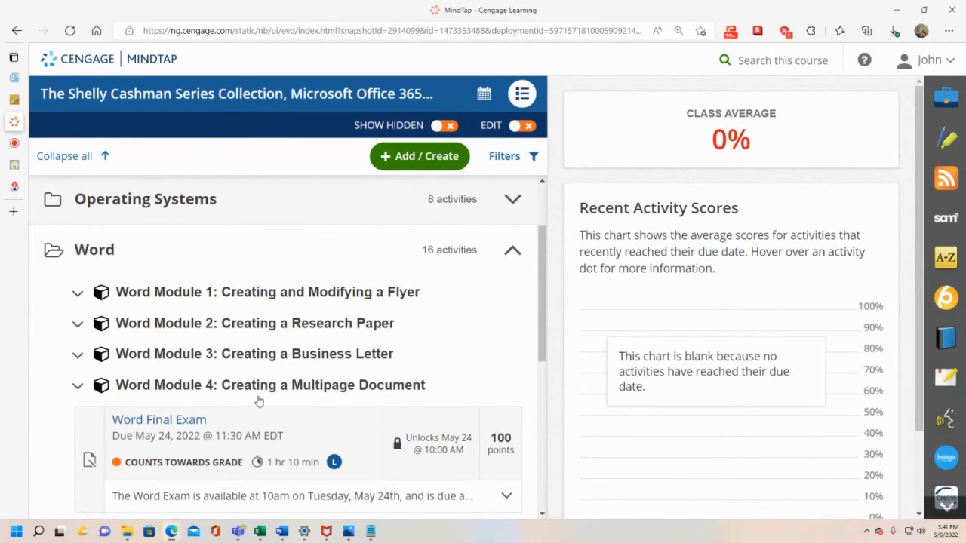
Step: Open Word Module 1 SAM Training from the Word Module 1: Creating and Modifying a Flyer section and start it
{"action": "left_click", "coordinate": [77, 292]}
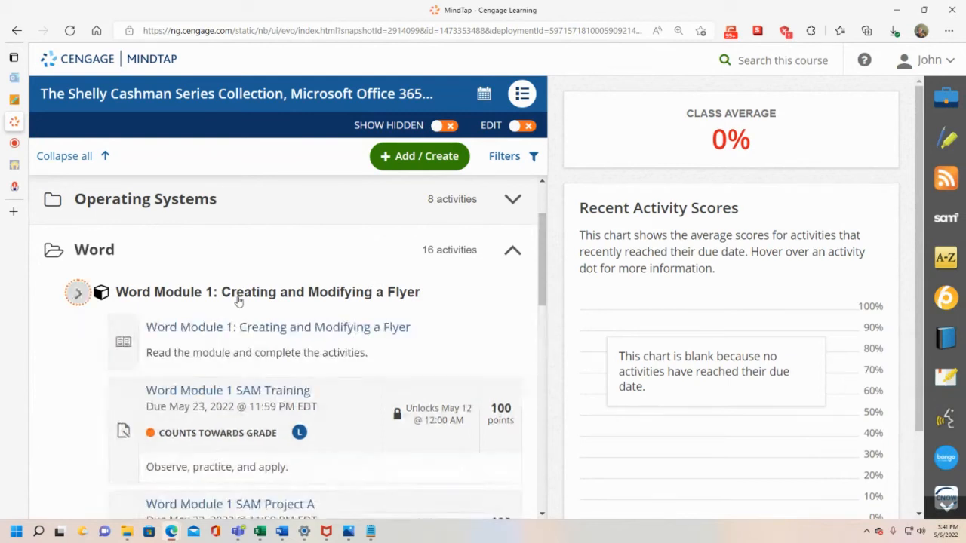
{"action": "left_click", "coordinate": [257, 394]}
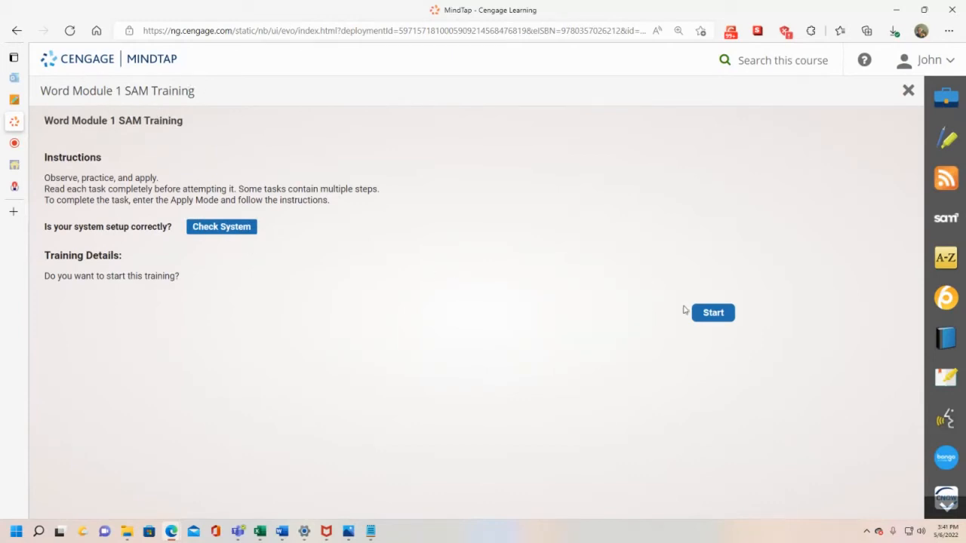
{"action": "left_click", "coordinate": [714, 312]}
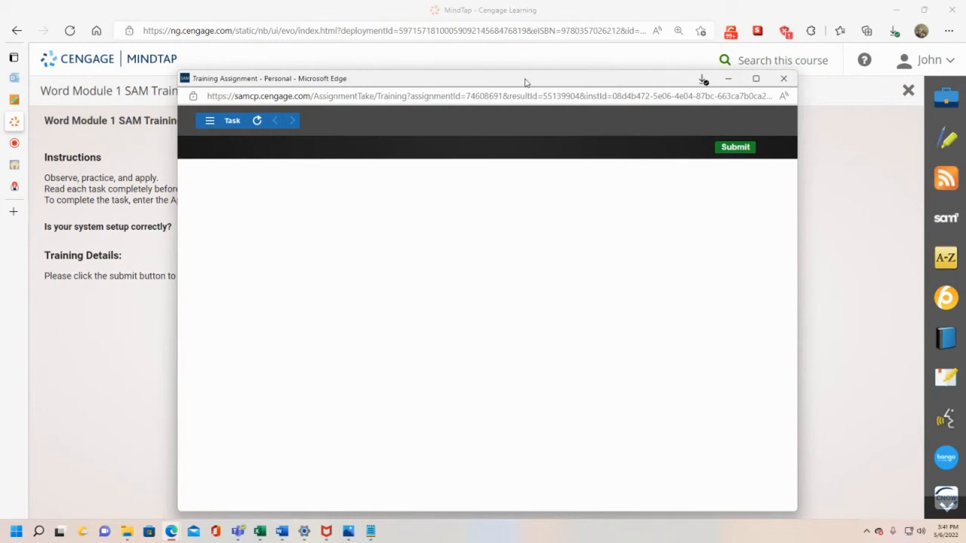
Step: Dismiss the Remove Ads pop-up, then reposition and widen the training window over the MindTap page without leaving it maximized
{"action": "mouse_move", "coordinate": [526, 80]}
{"action": "left_mouse_down"}
{"action": "mouse_move", "coordinate": [515, 95]}
{"action": "mouse_move", "coordinate": [527, 77]}
{"action": "left_mouse_up"}
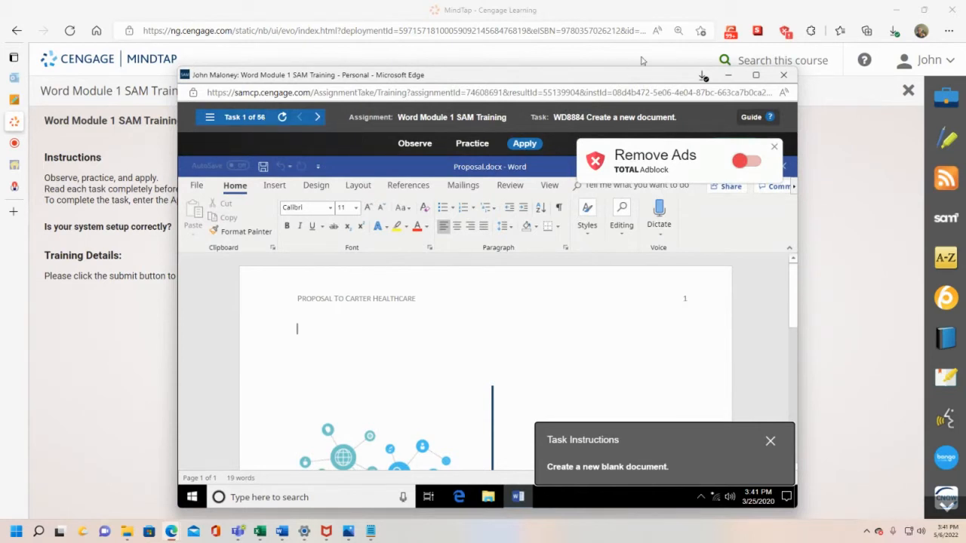
{"action": "left_click", "coordinate": [758, 77]}
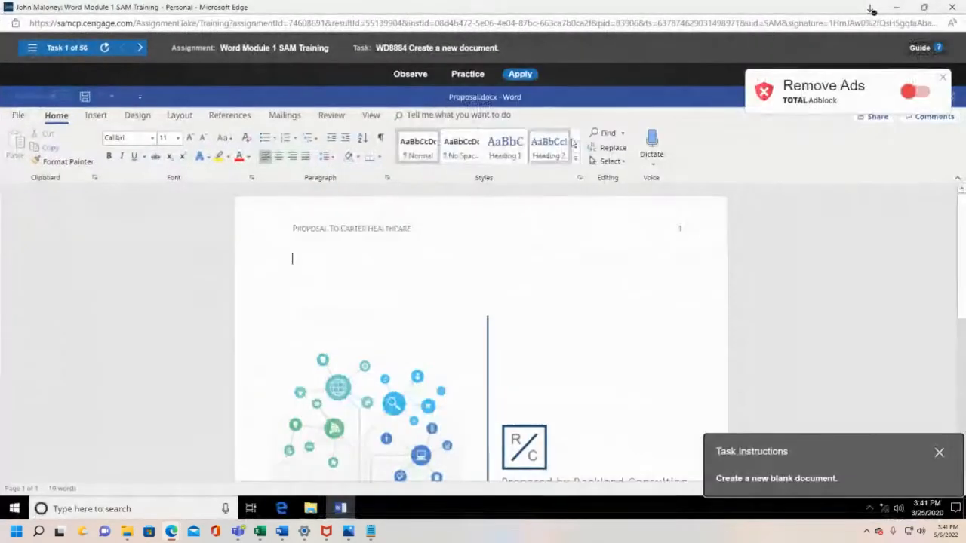
{"action": "left_click", "coordinate": [942, 78]}
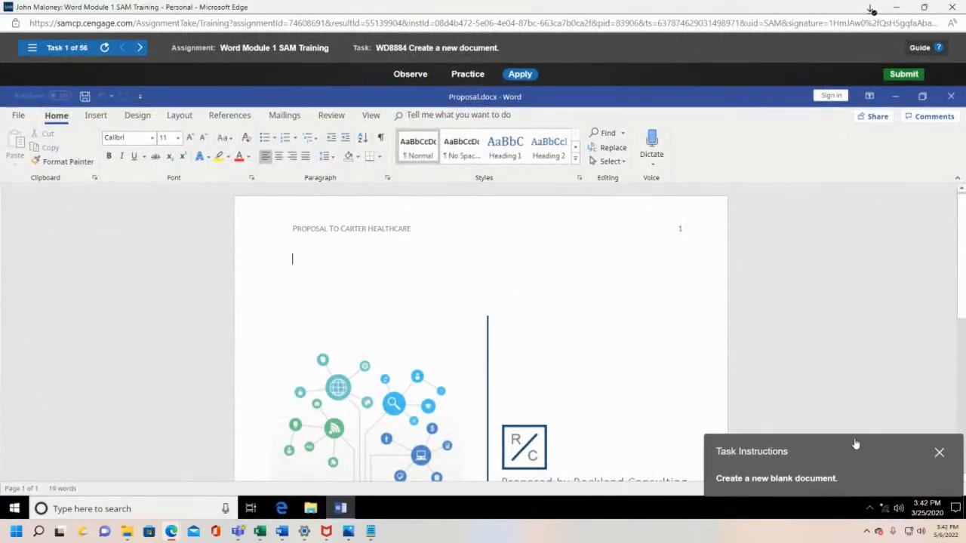
{"action": "left_click_drag", "start_coordinate": [856, 446], "coordinate": [796, 346]}
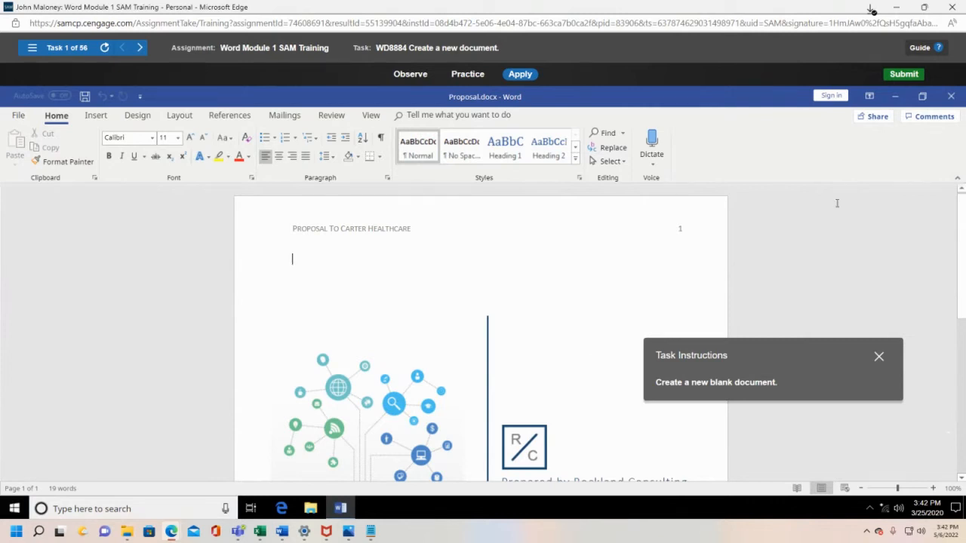
{"action": "left_click", "coordinate": [924, 7]}
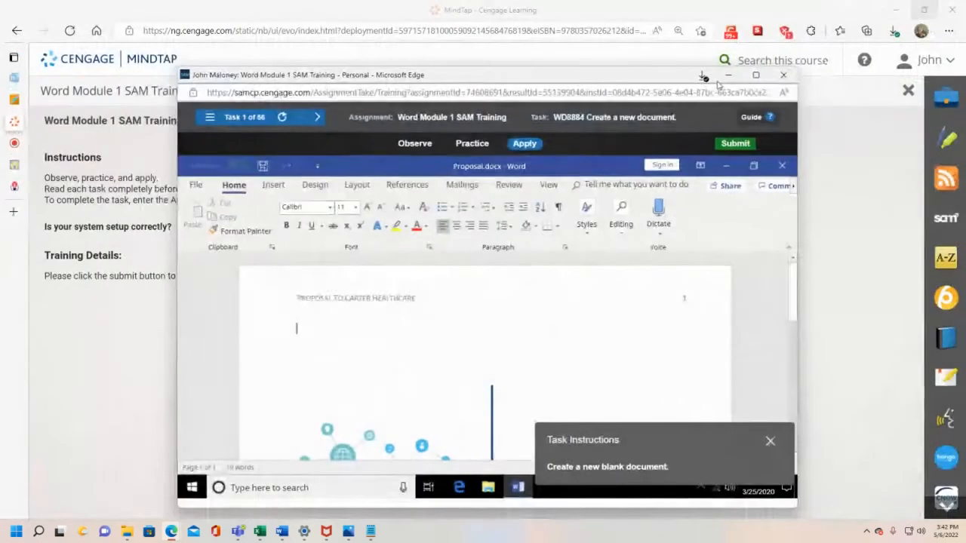
{"action": "left_click_drag", "start_coordinate": [599, 81], "coordinate": [584, 72]}
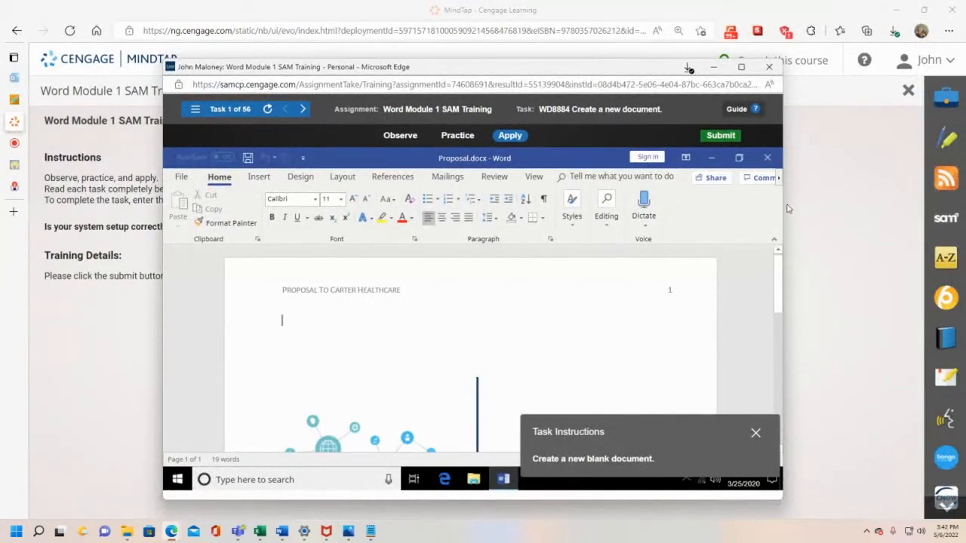
{"action": "left_click_drag", "start_coordinate": [787, 209], "coordinate": [867, 210]}
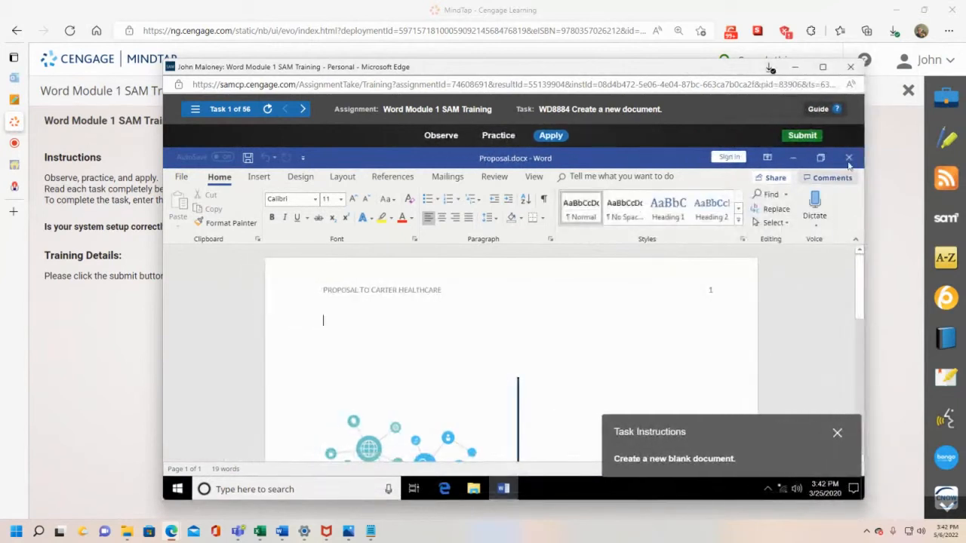
{"action": "mouse_move", "coordinate": [822, 70]}
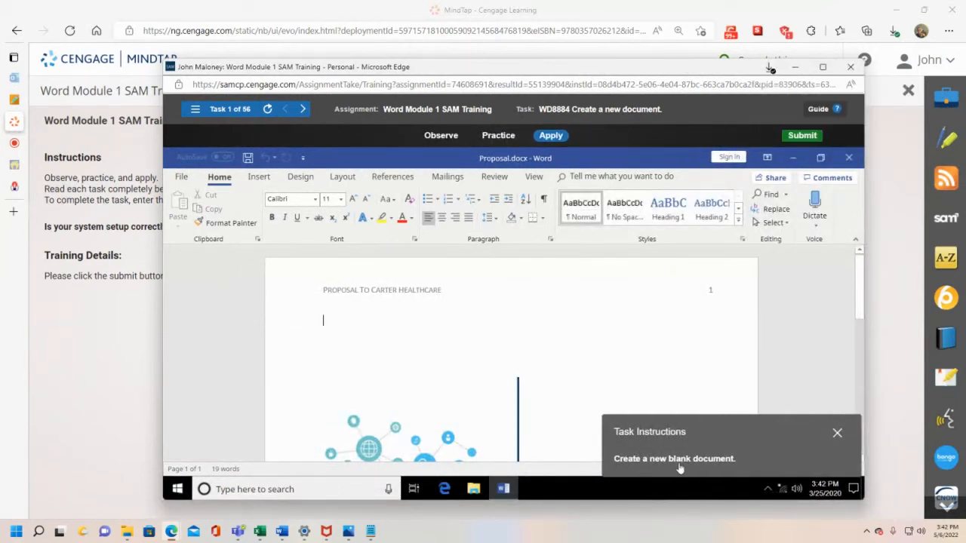
{"action": "left_click", "coordinate": [178, 490]}
{"action": "left_click_drag", "start_coordinate": [745, 428], "coordinate": [630, 342]}
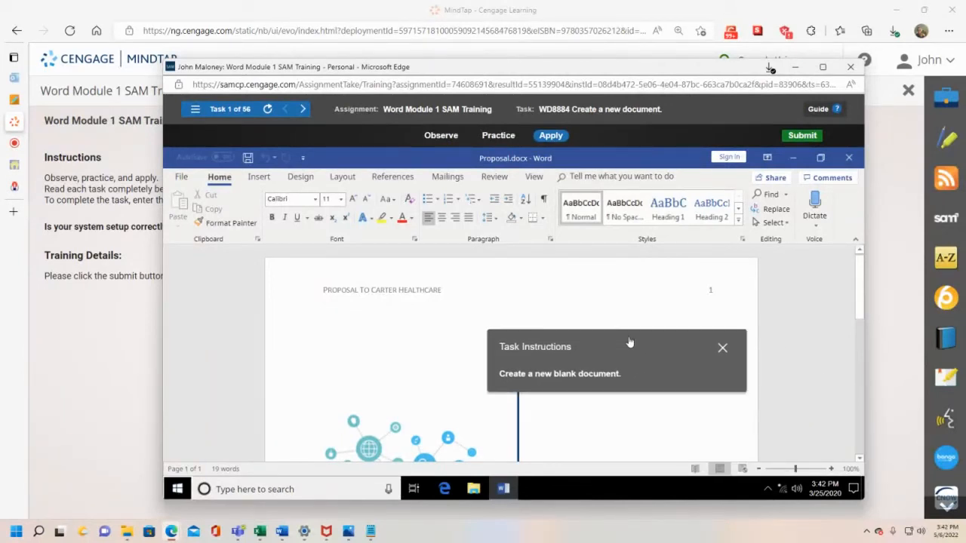
{"action": "left_click", "coordinate": [381, 351]}
{"action": "right_click", "coordinate": [599, 425]}
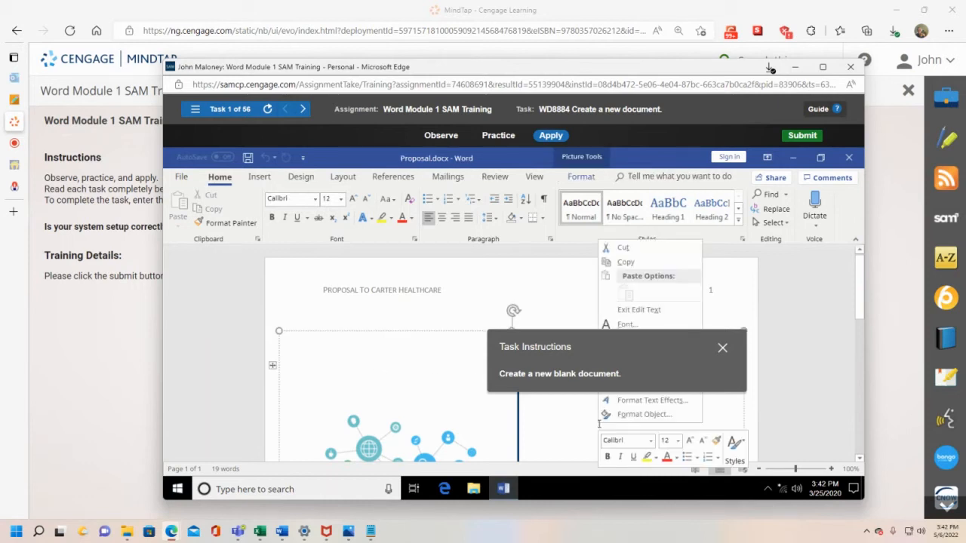
{"action": "left_click_drag", "start_coordinate": [679, 342], "coordinate": [400, 278]}
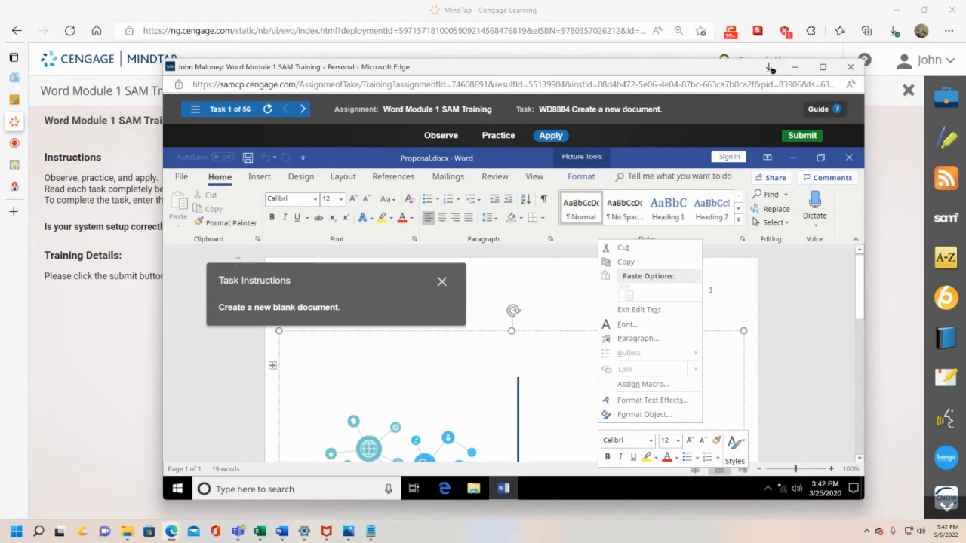
Step: Create a new blank document in the simulated Word, moving the Task Instructions box clear of the options
{"action": "left_click", "coordinate": [179, 177]}
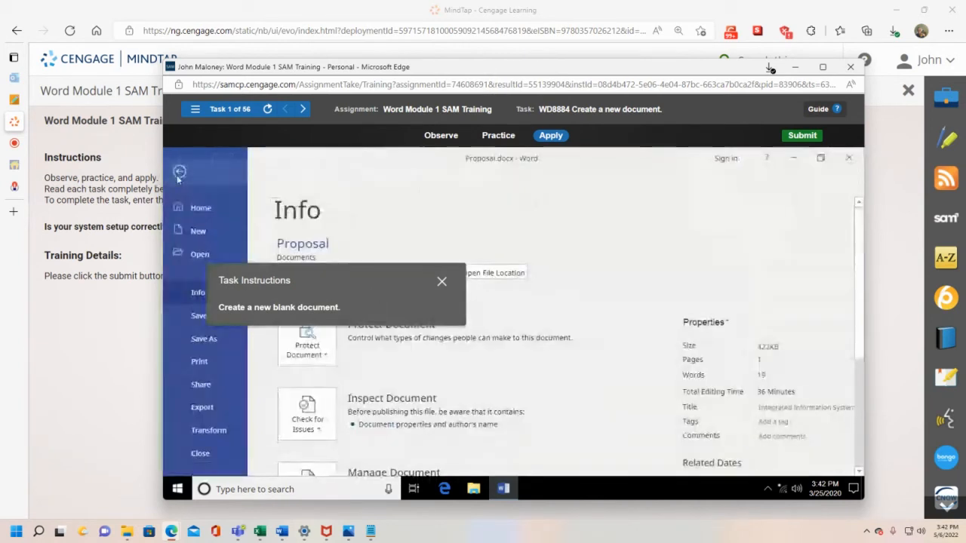
{"action": "left_click_drag", "start_coordinate": [369, 285], "coordinate": [727, 241]}
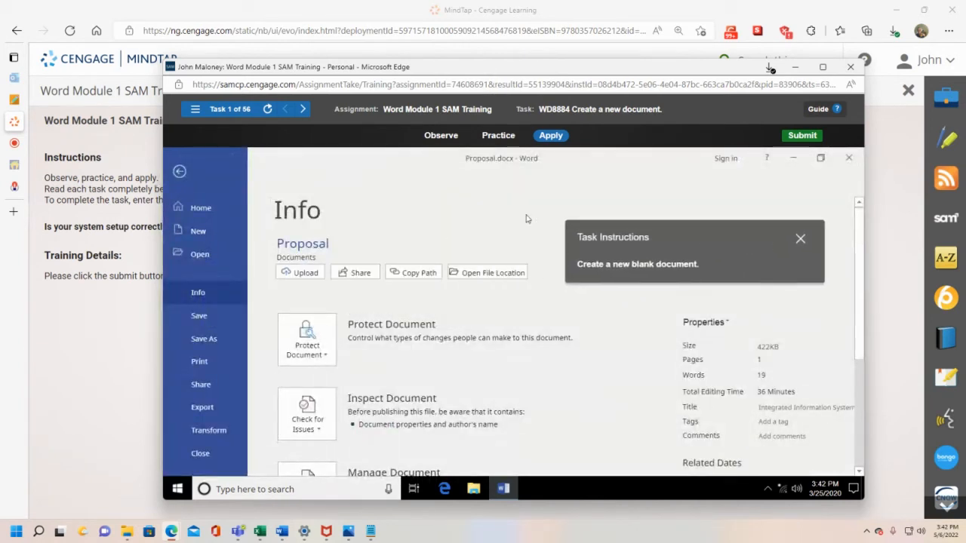
{"action": "left_click", "coordinate": [197, 232]}
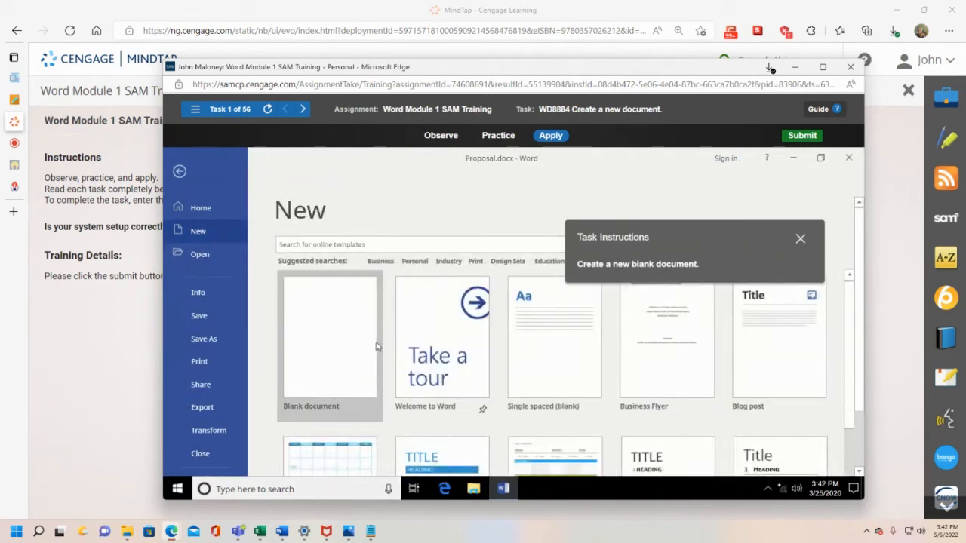
{"action": "left_click", "coordinate": [327, 351]}
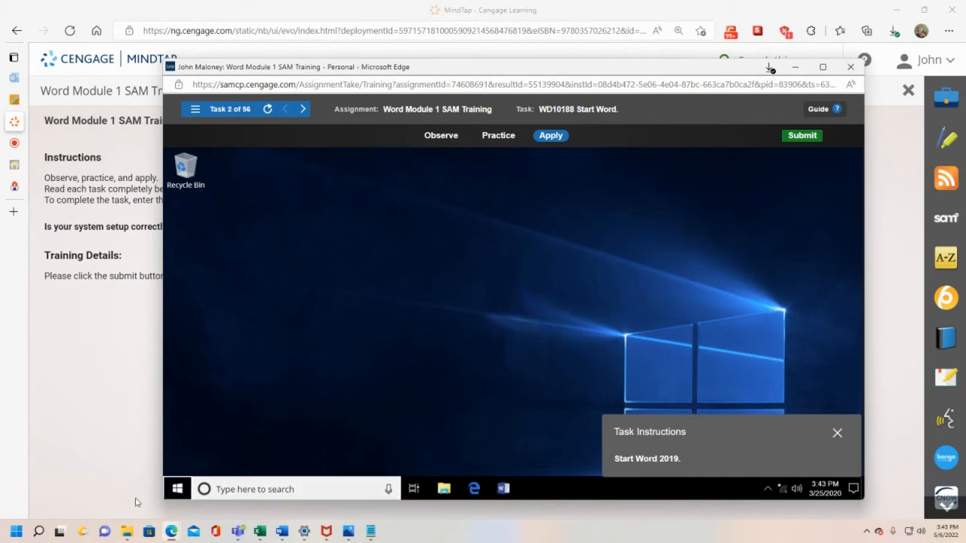
Step: Start Word 2019 from the full alphabetical list of apps on the simulated desktop
{"action": "left_click", "coordinate": [178, 490]}
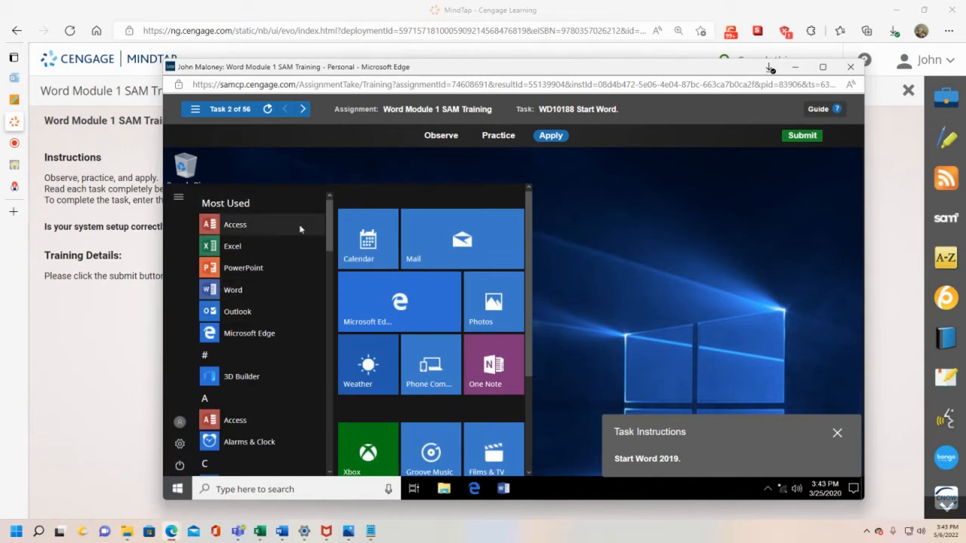
{"action": "left_click_drag", "start_coordinate": [330, 226], "coordinate": [329, 442]}
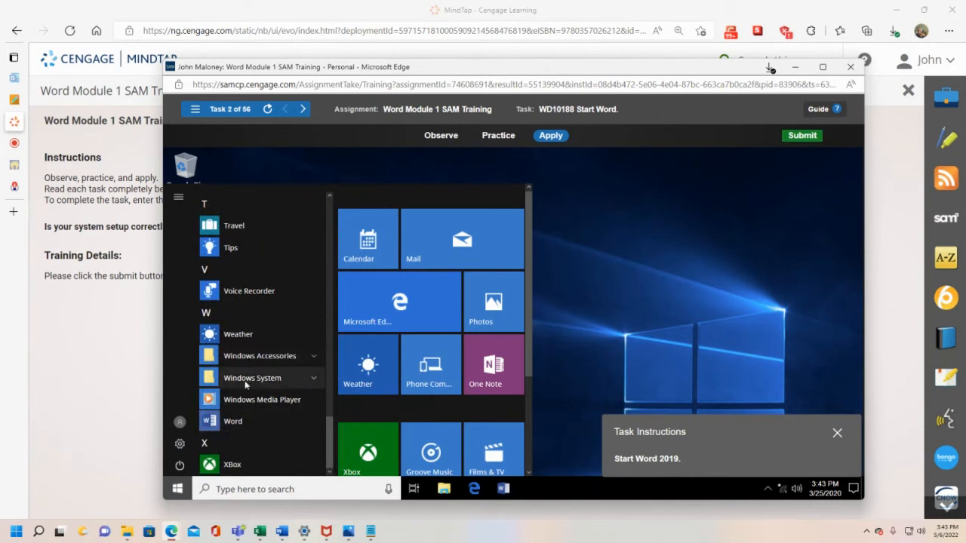
{"action": "left_click", "coordinate": [231, 421]}
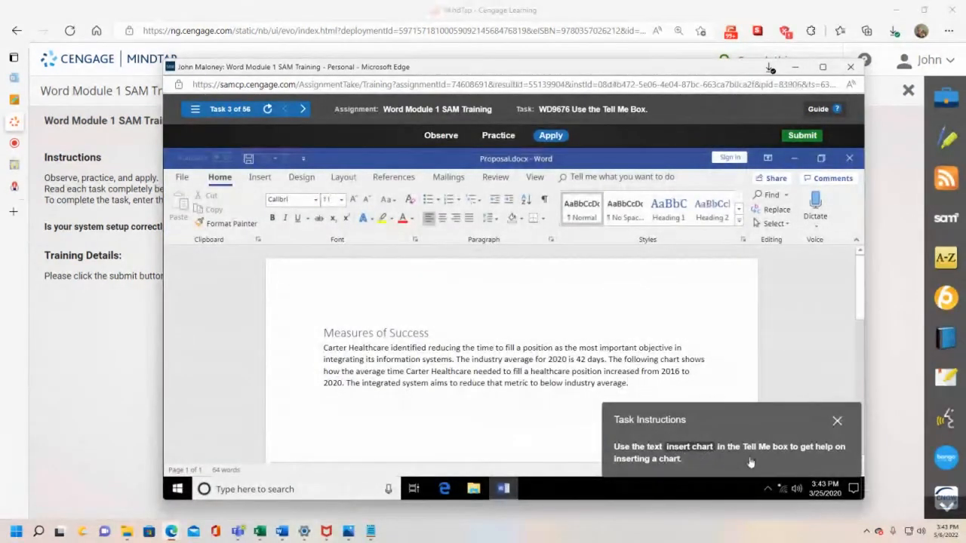
Step: Look up "insert chart" with Tell Me and open the "Add a chart to your document in Word" help topic, keeping the Task Instructions box clear
{"action": "left_click_drag", "start_coordinate": [787, 425], "coordinate": [398, 296]}
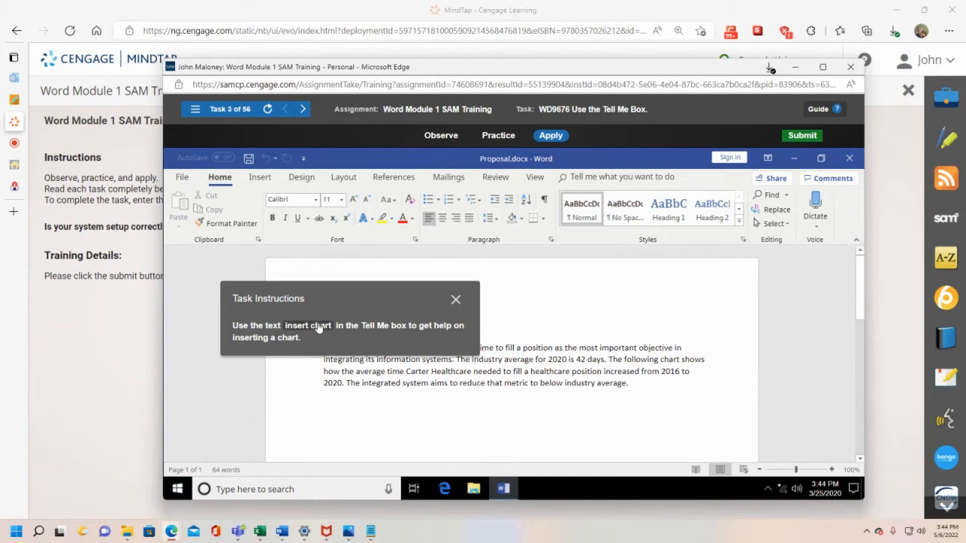
{"action": "left_click", "coordinate": [616, 173]}
{"action": "type", "text": "inser"}
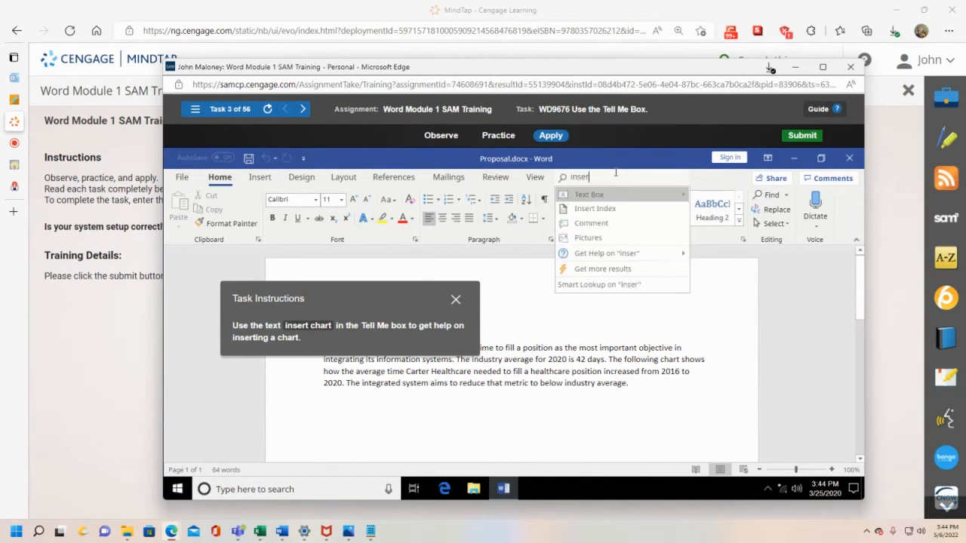
{"action": "type", "text": "t chart"}
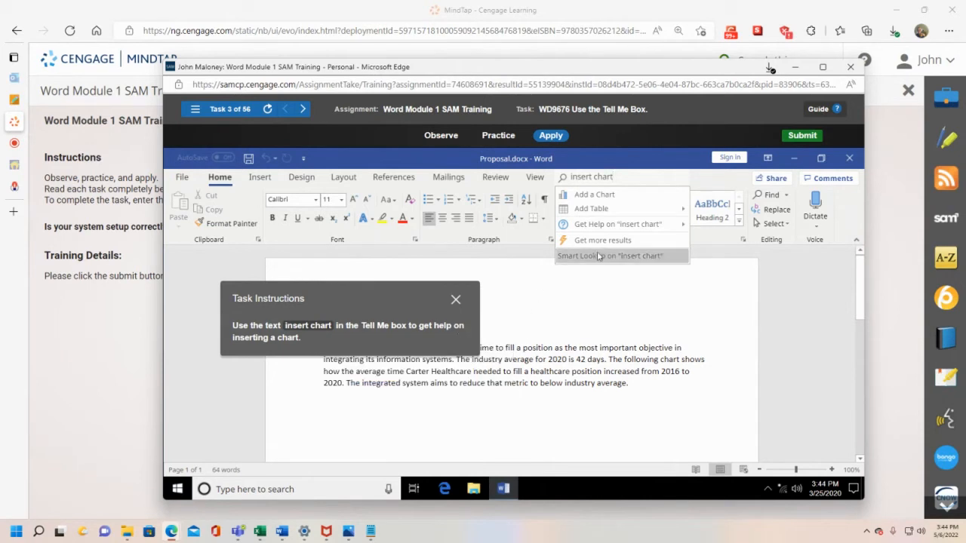
{"action": "mouse_move", "coordinate": [626, 226]}
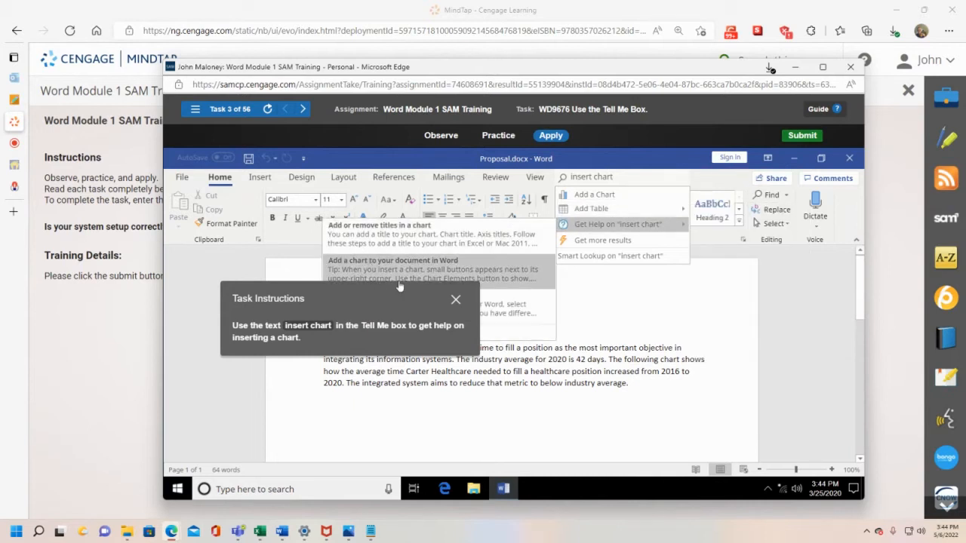
{"action": "left_click_drag", "start_coordinate": [395, 297], "coordinate": [338, 160]}
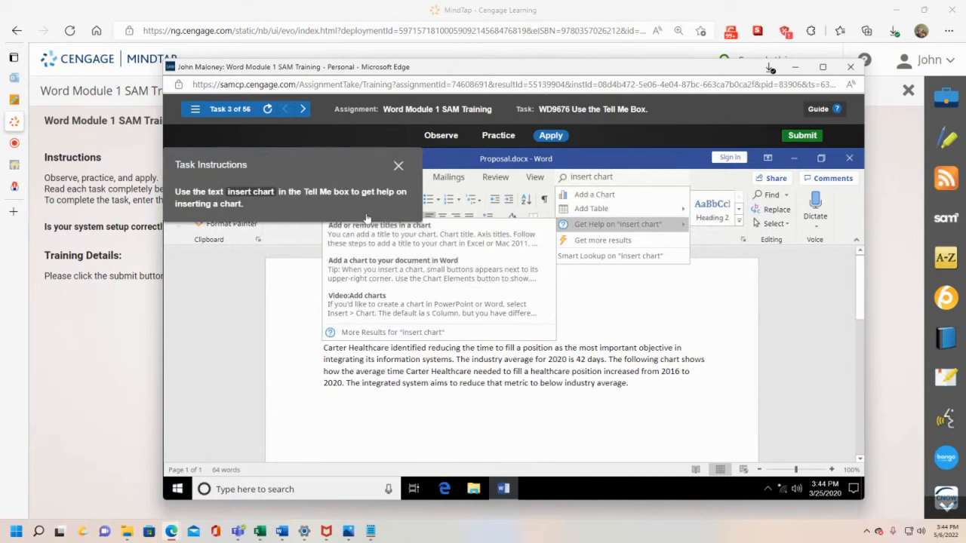
{"action": "left_click_drag", "start_coordinate": [340, 159], "coordinate": [634, 411]}
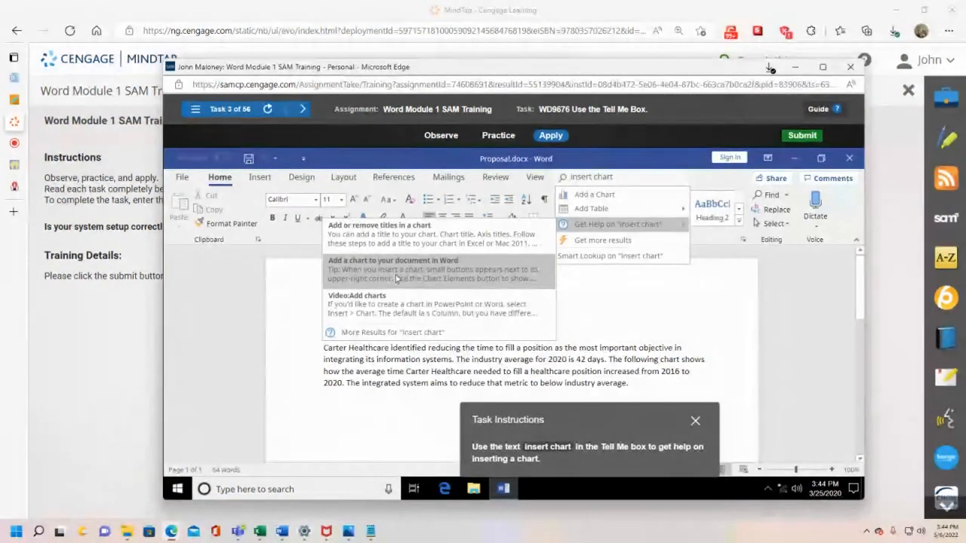
{"action": "left_click", "coordinate": [425, 272]}
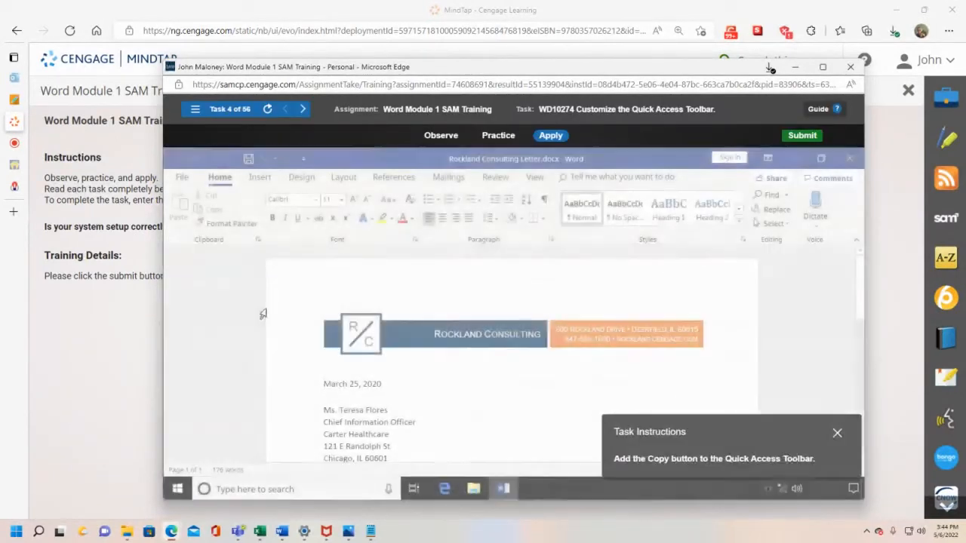
Step: Widen the training window across the MindTap page and move it higher on the screen
{"action": "left_click_drag", "start_coordinate": [162, 280], "coordinate": [25, 280]}
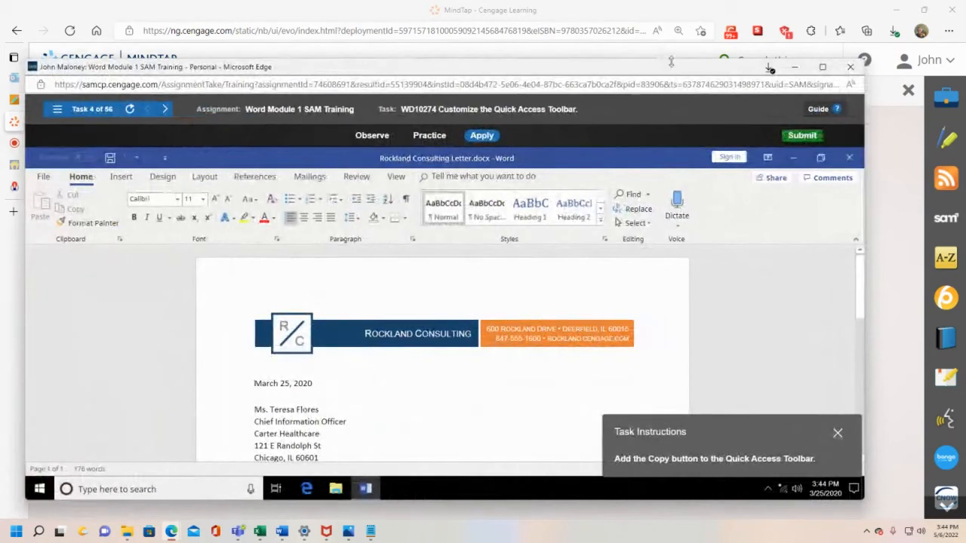
{"action": "left_click_drag", "start_coordinate": [673, 69], "coordinate": [692, 48]}
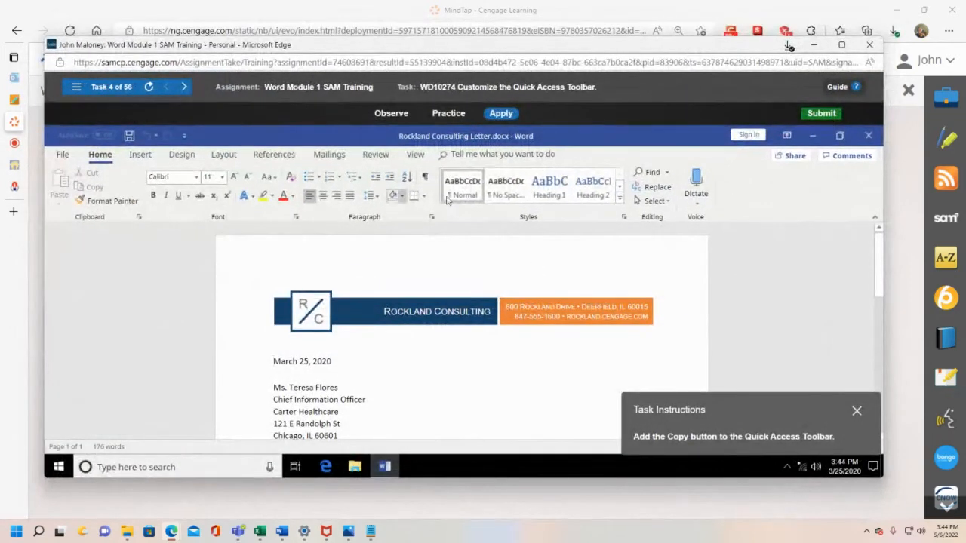
{"action": "left_click_drag", "start_coordinate": [615, 44], "coordinate": [616, 35]}
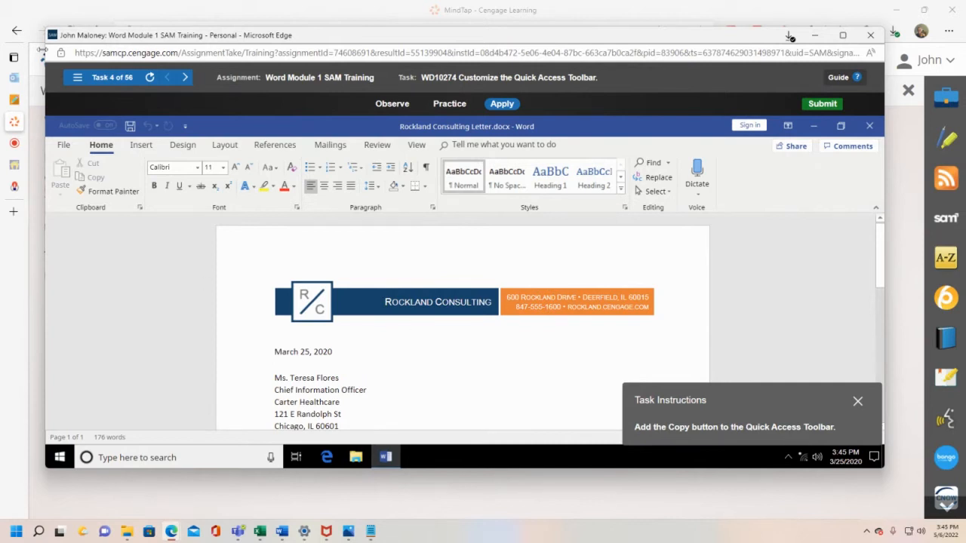
Step: Review the completed and remaining tasks in the training's Task List, then close the list
{"action": "left_click", "coordinate": [77, 78]}
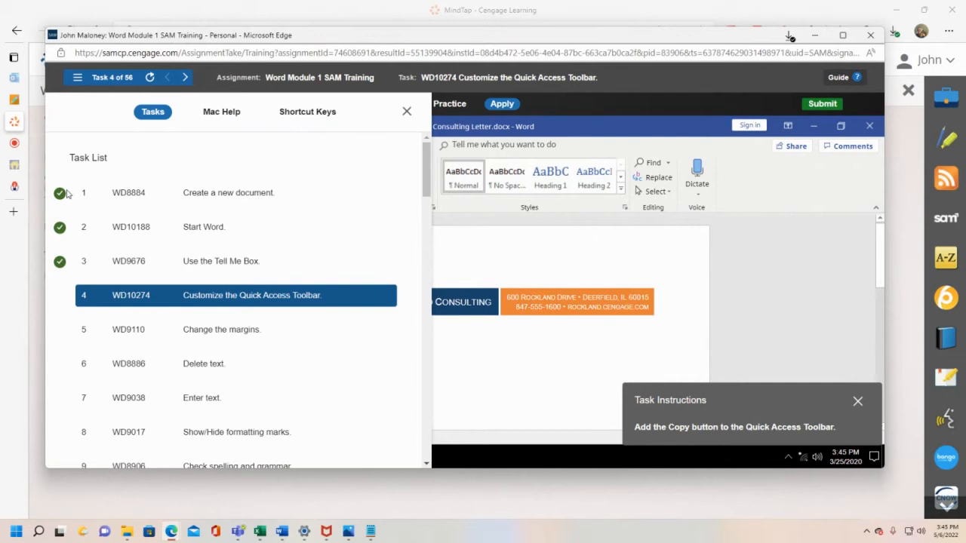
{"action": "left_click", "coordinate": [641, 78]}
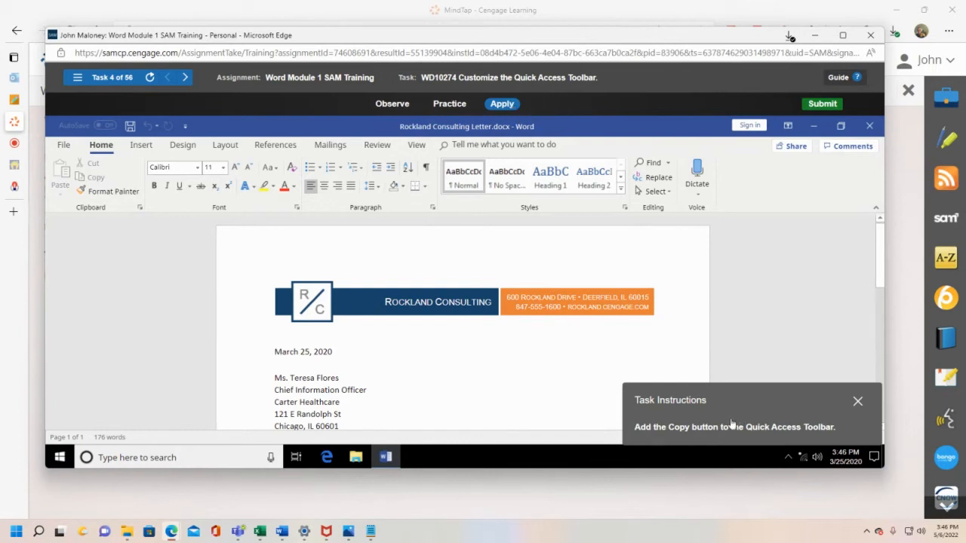
{"action": "left_click_drag", "start_coordinate": [772, 391], "coordinate": [512, 311]}
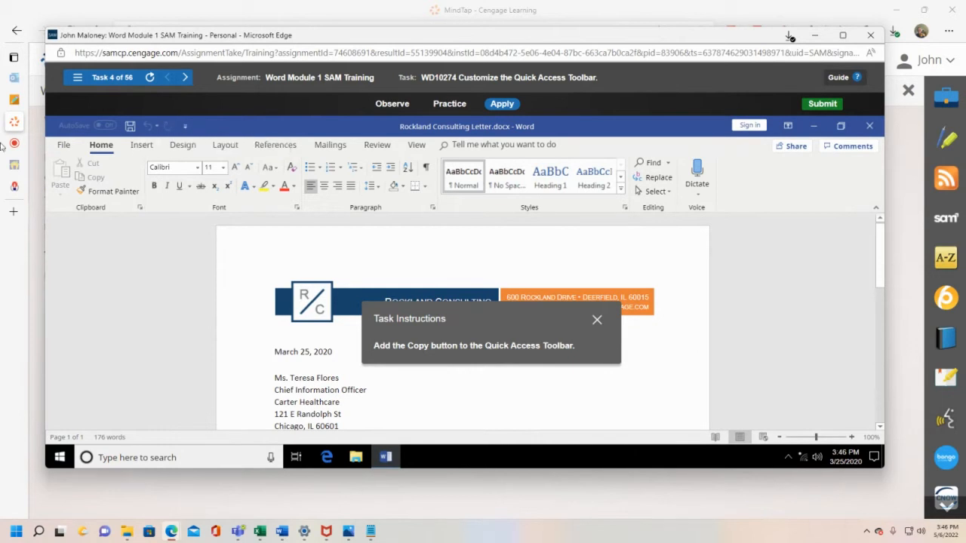
{"action": "left_click", "coordinate": [63, 144]}
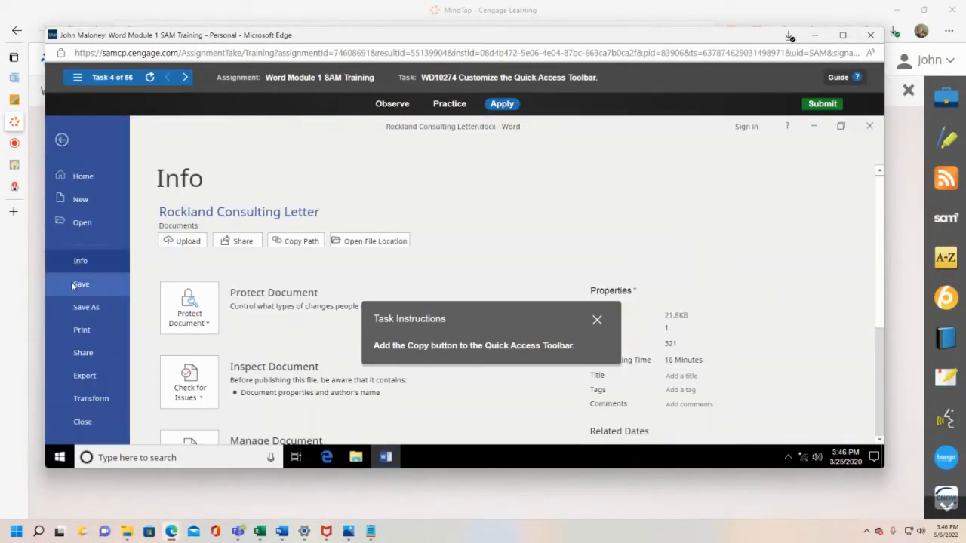
{"action": "scroll", "coordinate": [87, 317], "scroll_direction": "down", "scroll_amount": 3}
{"action": "scroll", "coordinate": [87, 322], "scroll_direction": "down", "scroll_amount": 1}
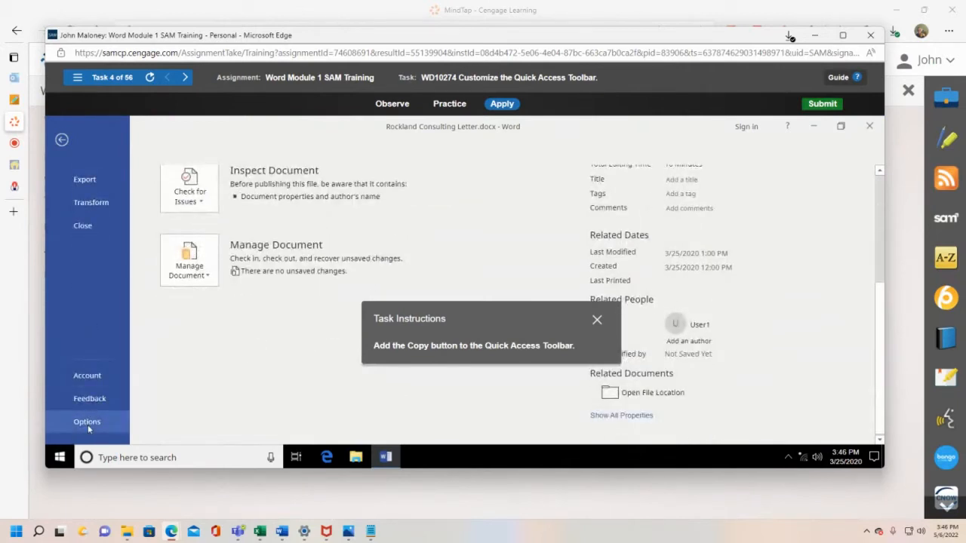
{"action": "scroll", "coordinate": [96, 219], "scroll_direction": "up", "scroll_amount": 4}
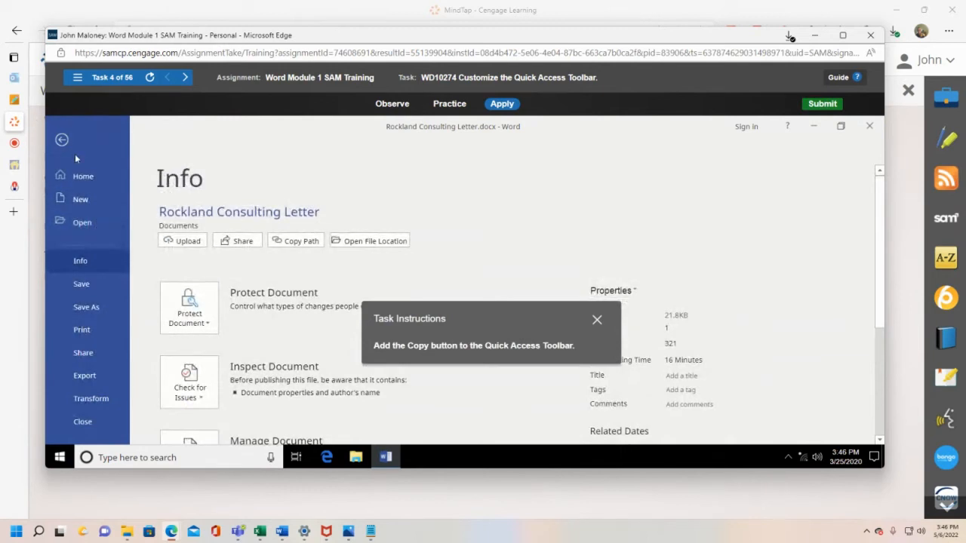
{"action": "left_click", "coordinate": [62, 139]}
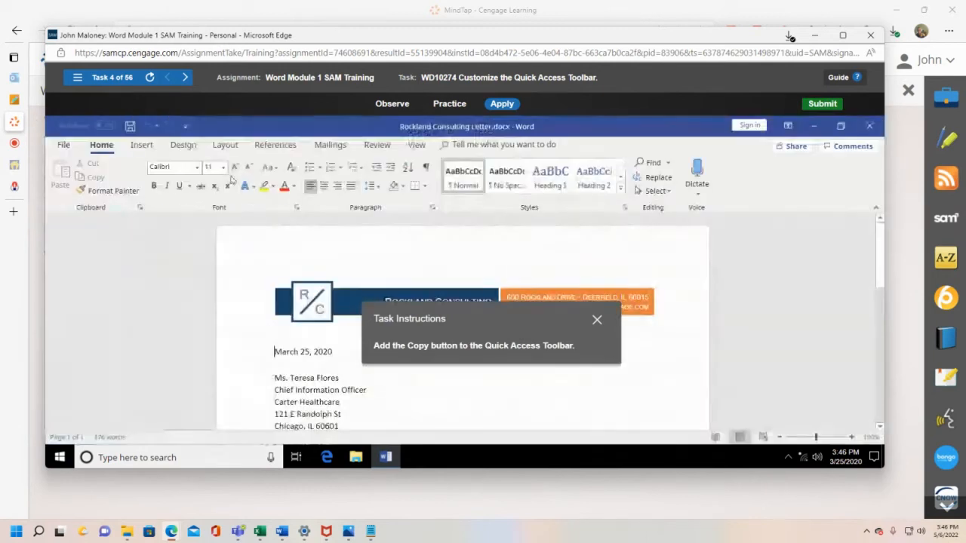
{"action": "left_click", "coordinate": [185, 127]}
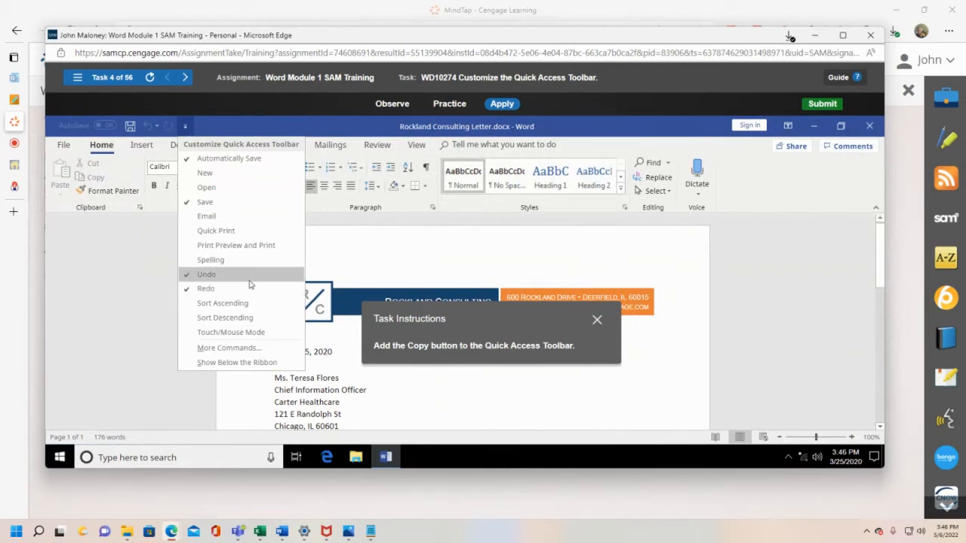
{"action": "left_click", "coordinate": [251, 352]}
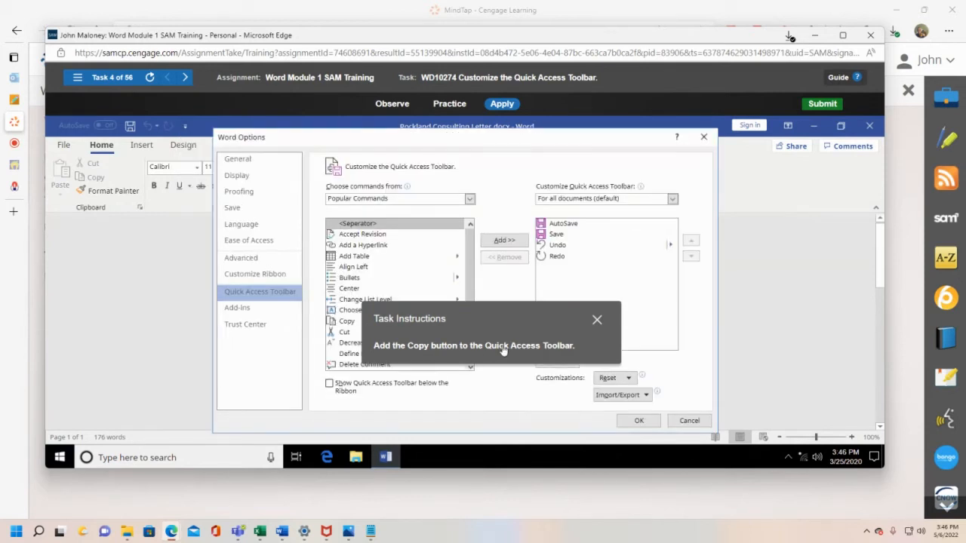
{"action": "left_click_drag", "start_coordinate": [524, 316], "coordinate": [198, 122]}
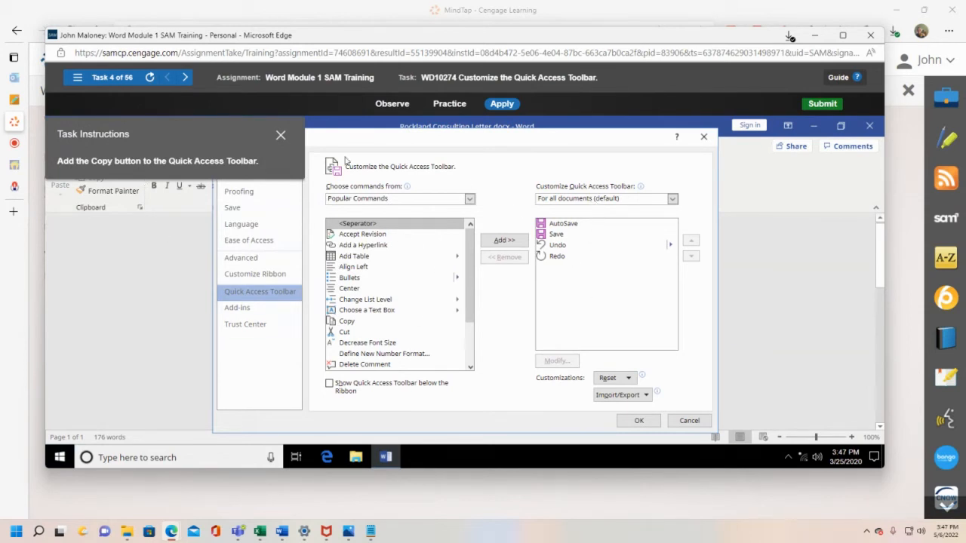
{"action": "left_click_drag", "start_coordinate": [190, 136], "coordinate": [202, 247]}
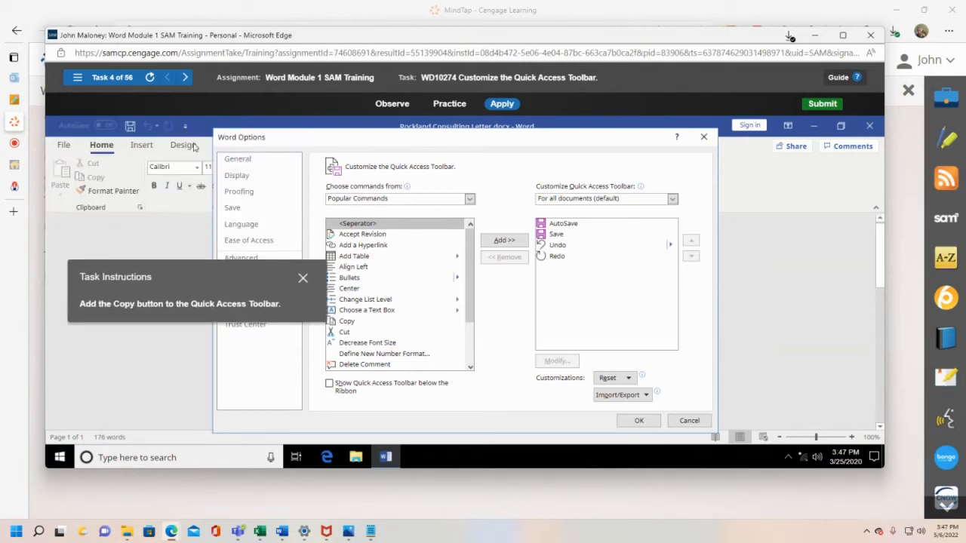
{"action": "left_click", "coordinate": [704, 137]}
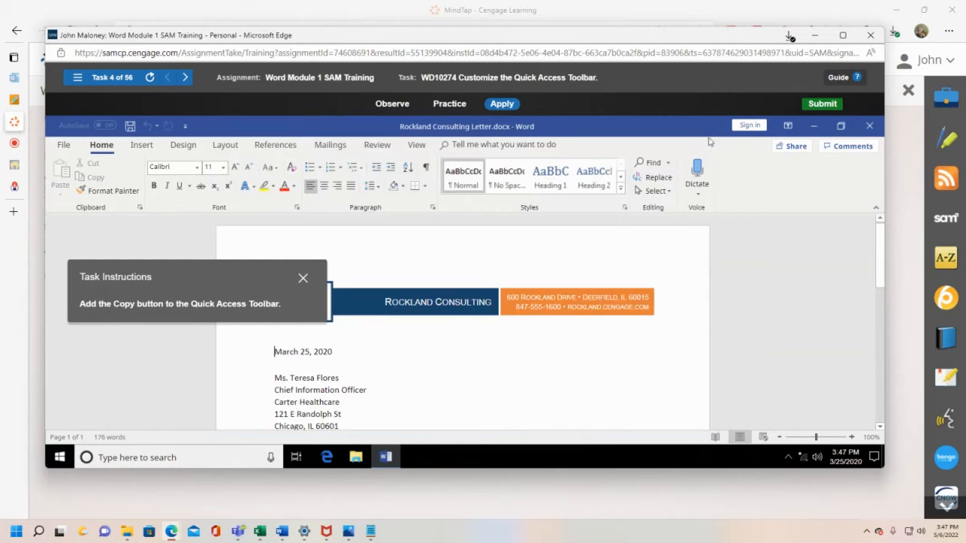
{"action": "left_click", "coordinate": [185, 126]}
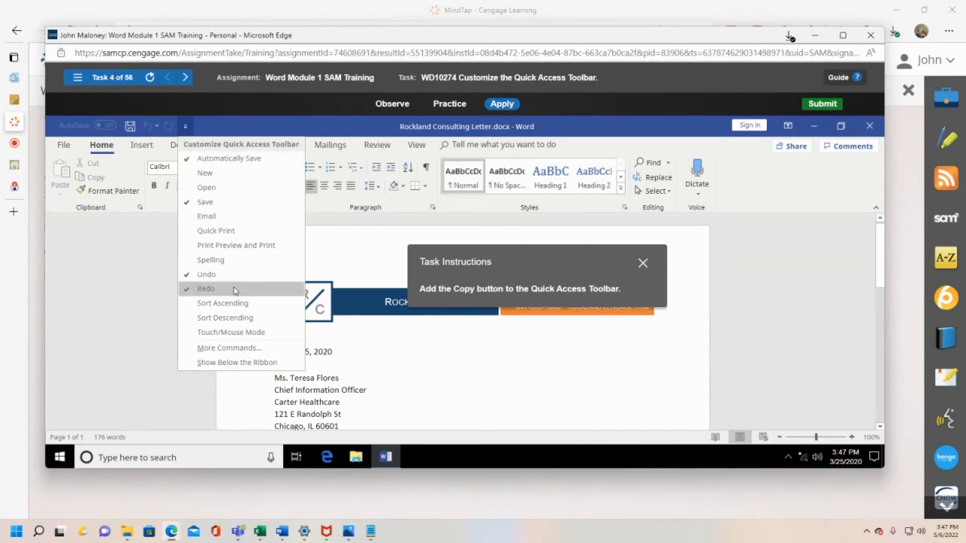
{"action": "left_click", "coordinate": [188, 132]}
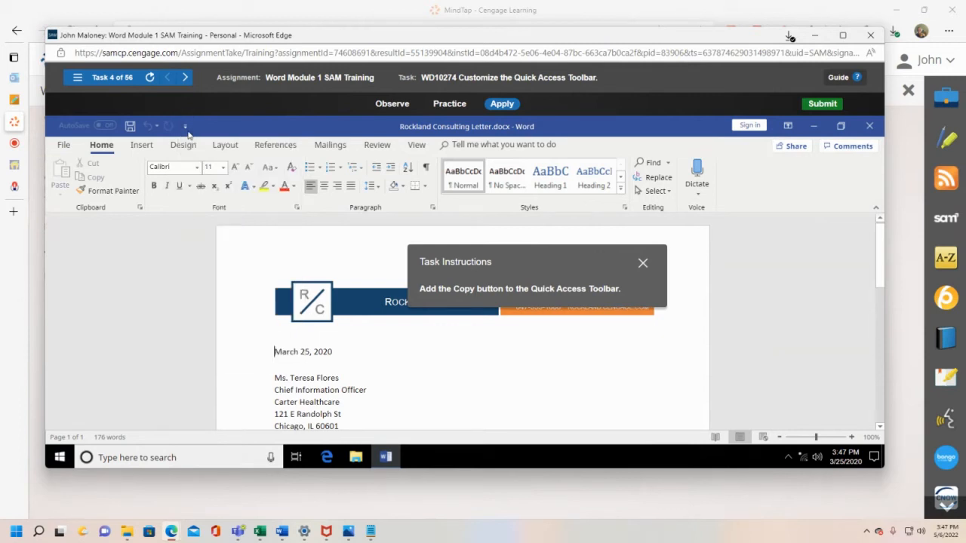
Step: Add the Copy command from Popular Commands to the Quick Access Toolbar for all documents, keeping the Task Instructions box off the command lists
{"action": "left_click", "coordinate": [186, 128]}
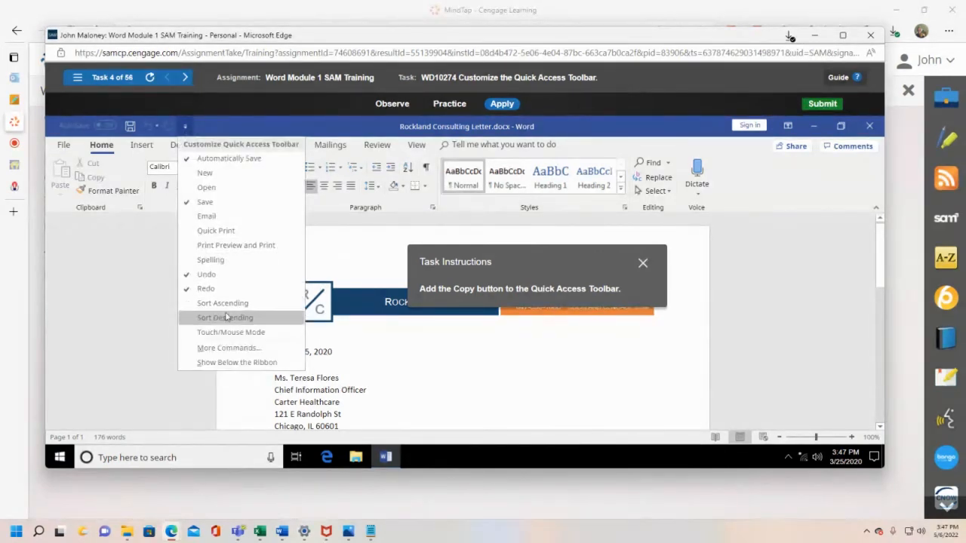
{"action": "left_click", "coordinate": [234, 347]}
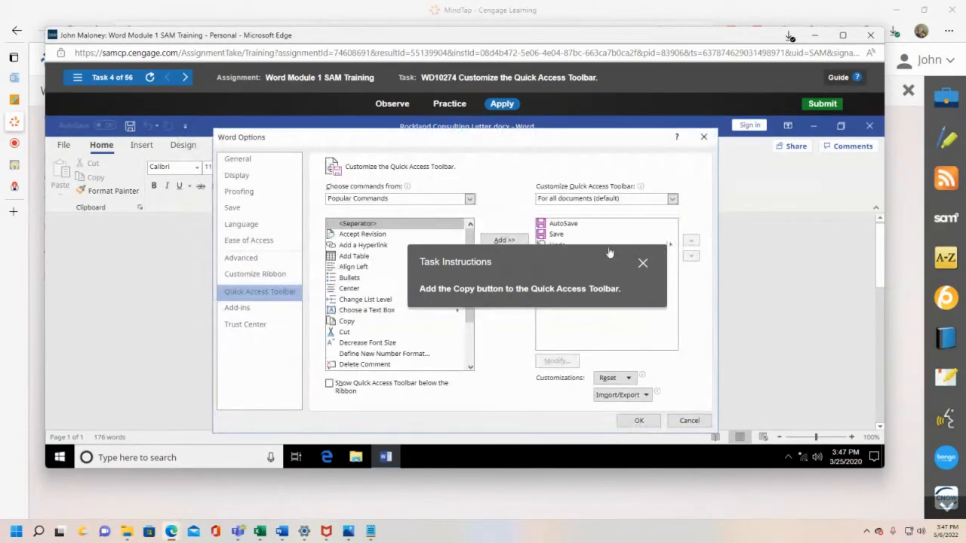
{"action": "left_click_drag", "start_coordinate": [591, 246], "coordinate": [236, 145]}
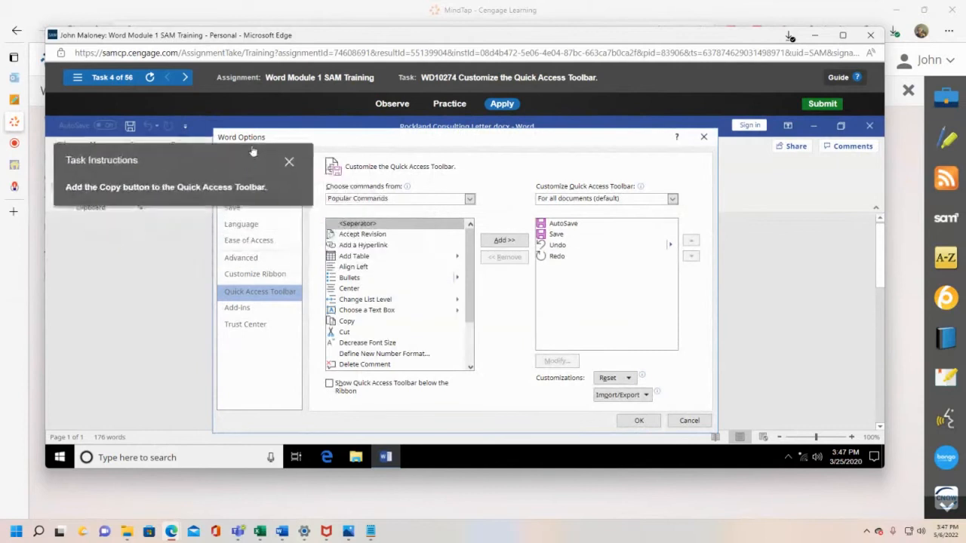
{"action": "left_click", "coordinate": [353, 323]}
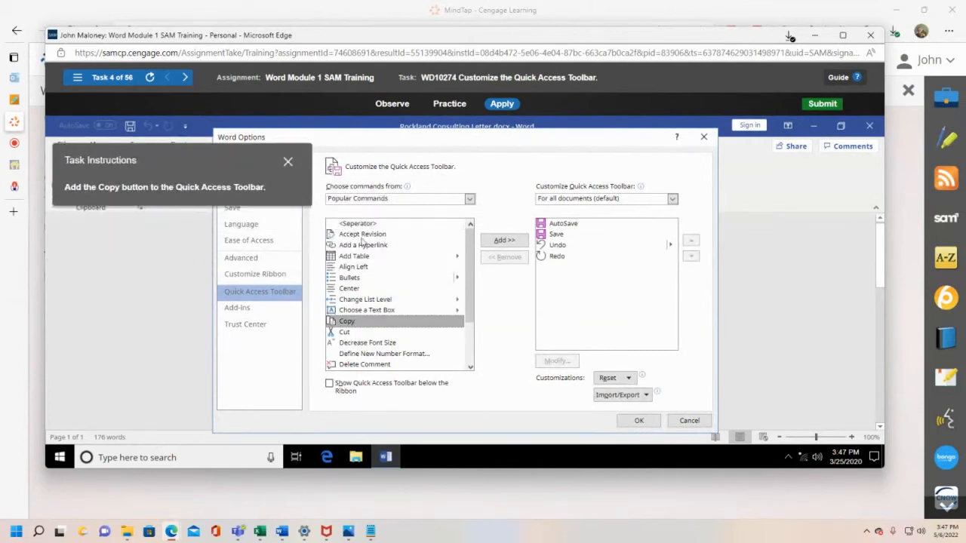
{"action": "left_click", "coordinate": [358, 332]}
{"action": "left_click", "coordinate": [359, 322]}
{"action": "left_click", "coordinate": [505, 240]}
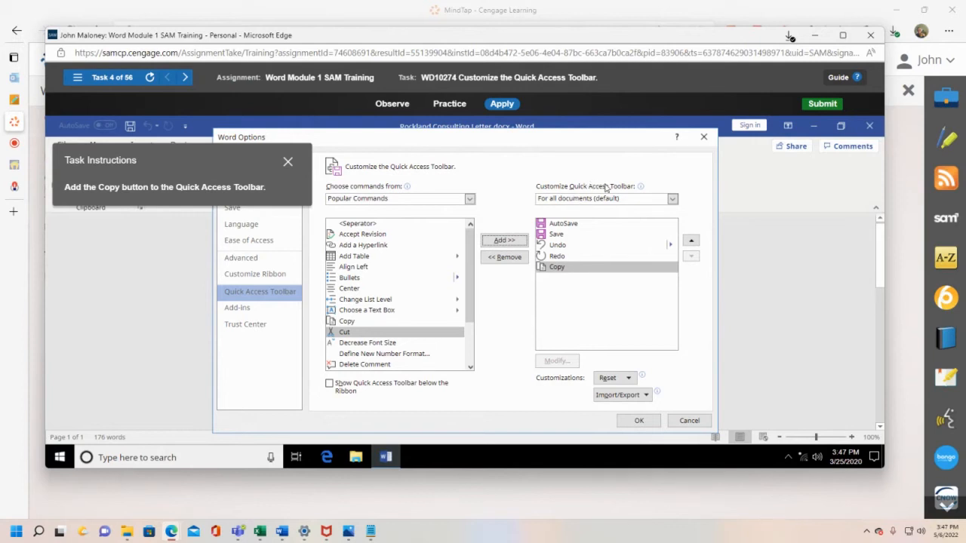
{"action": "left_click", "coordinate": [639, 420]}
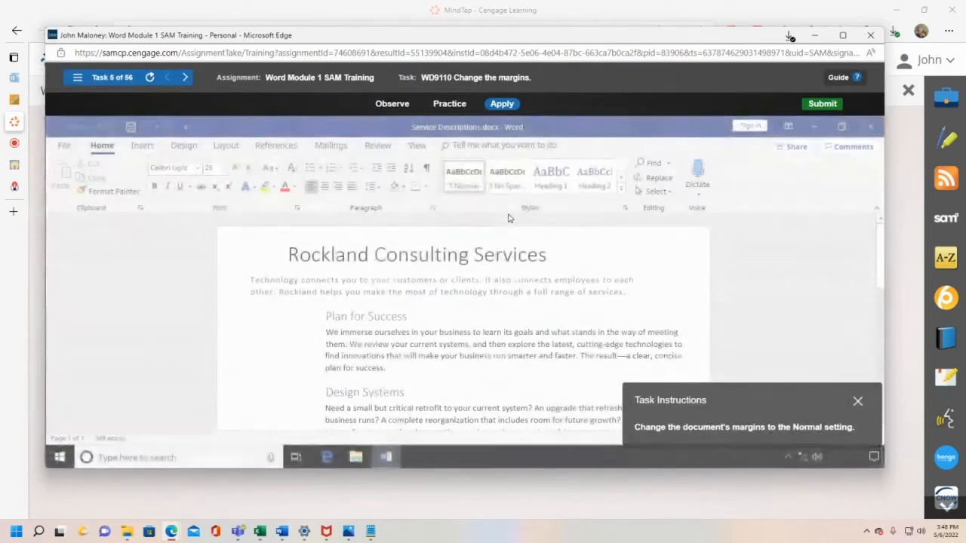
Step: Apply the Normal margins preset to the Service Descriptions document, moving the Task Instructions box out of the way
{"action": "left_click_drag", "start_coordinate": [781, 390], "coordinate": [720, 272]}
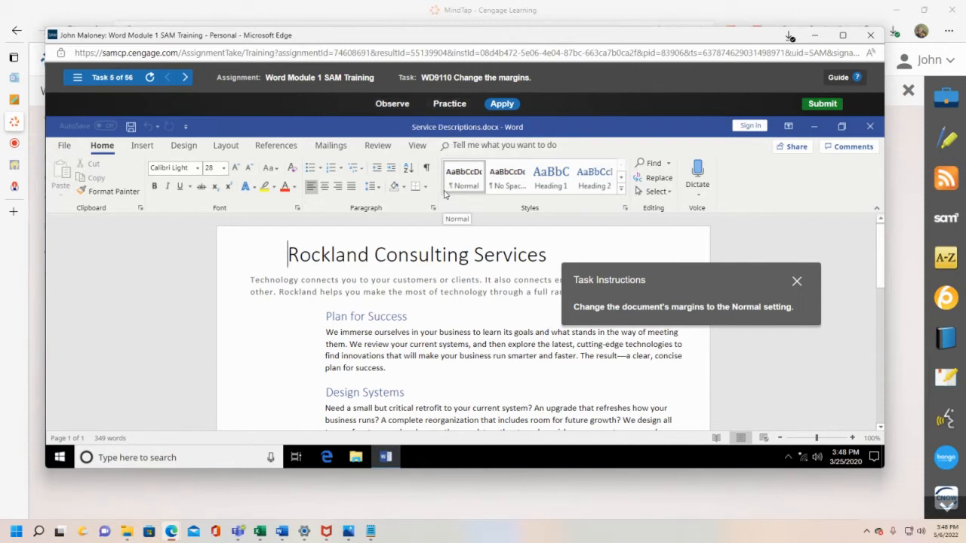
{"action": "left_click_drag", "start_coordinate": [669, 281], "coordinate": [445, 251]}
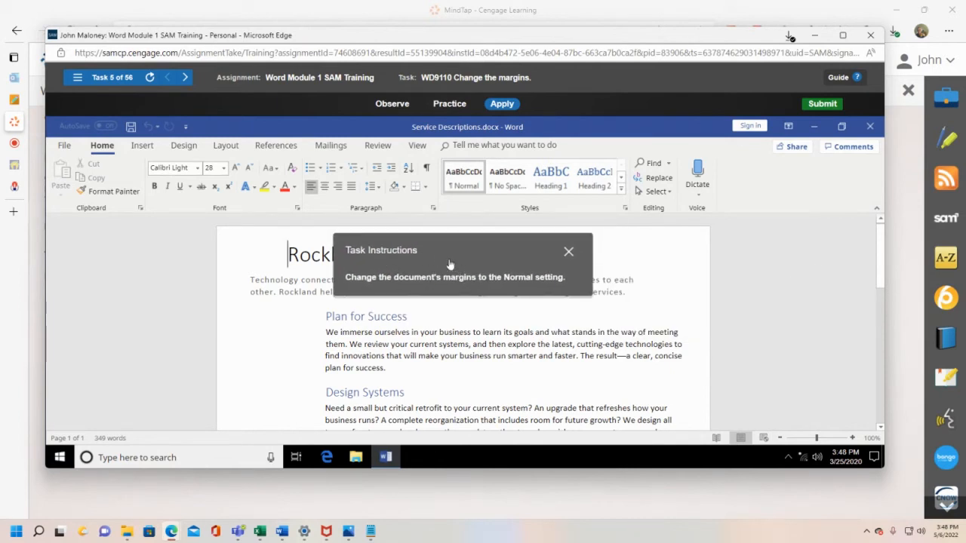
{"action": "left_click_drag", "start_coordinate": [449, 244], "coordinate": [635, 231]}
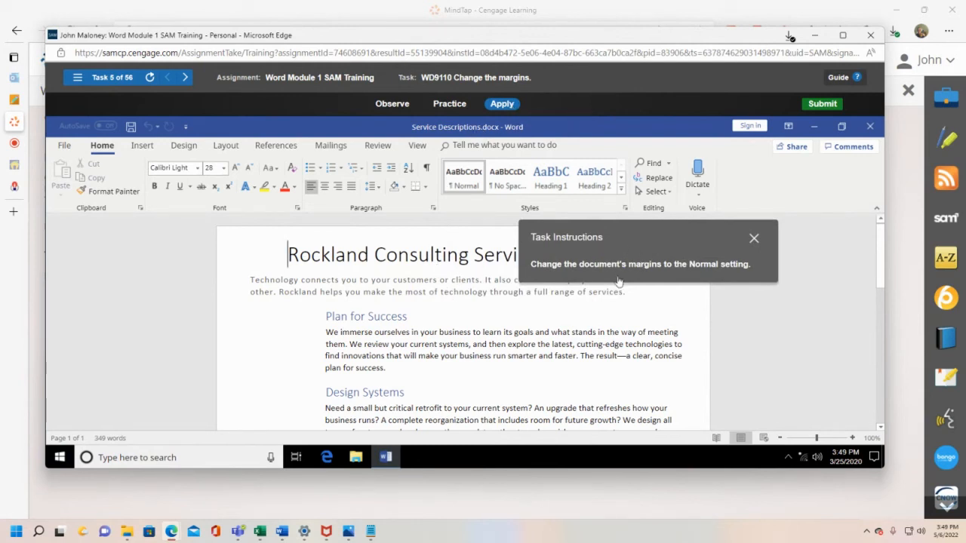
{"action": "left_click", "coordinate": [226, 145]}
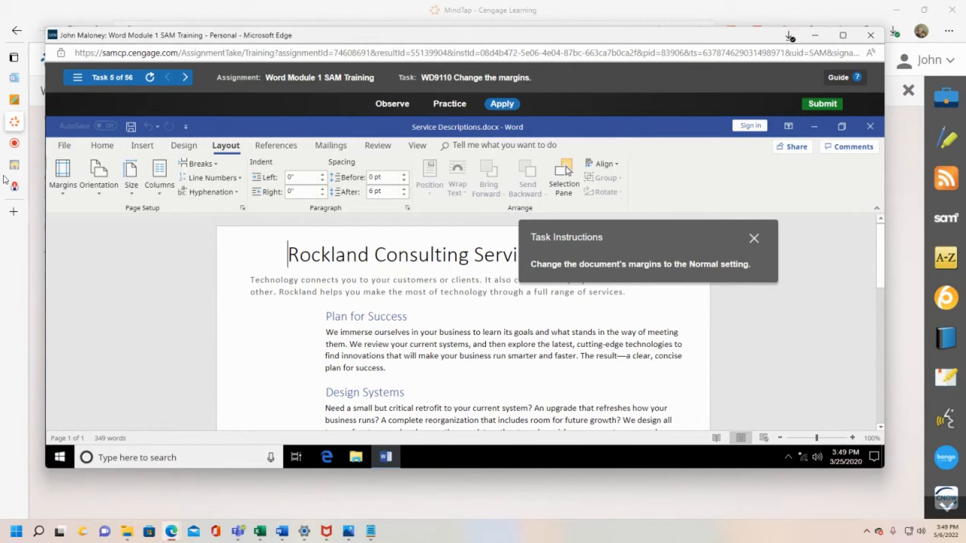
{"action": "left_click", "coordinate": [64, 198]}
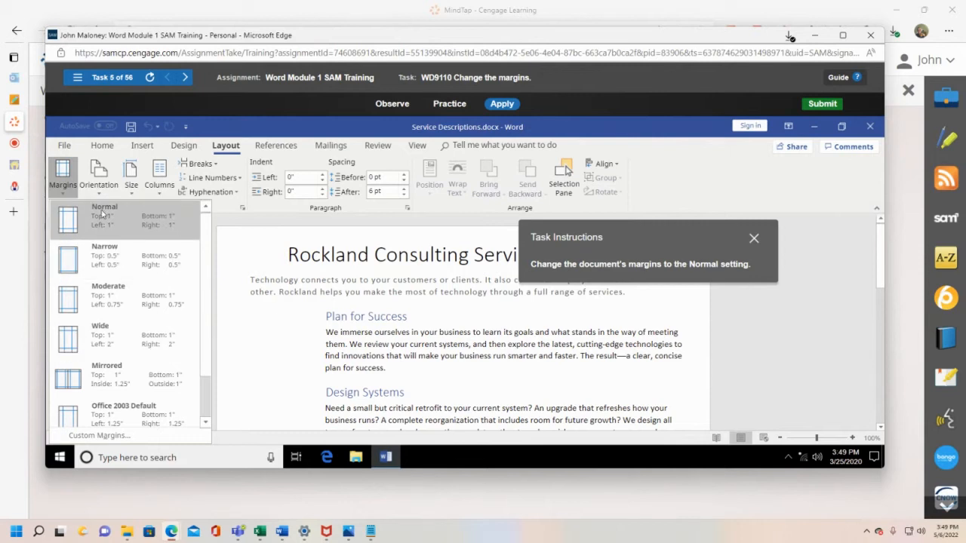
{"action": "left_click_drag", "start_coordinate": [205, 285], "coordinate": [219, 347]}
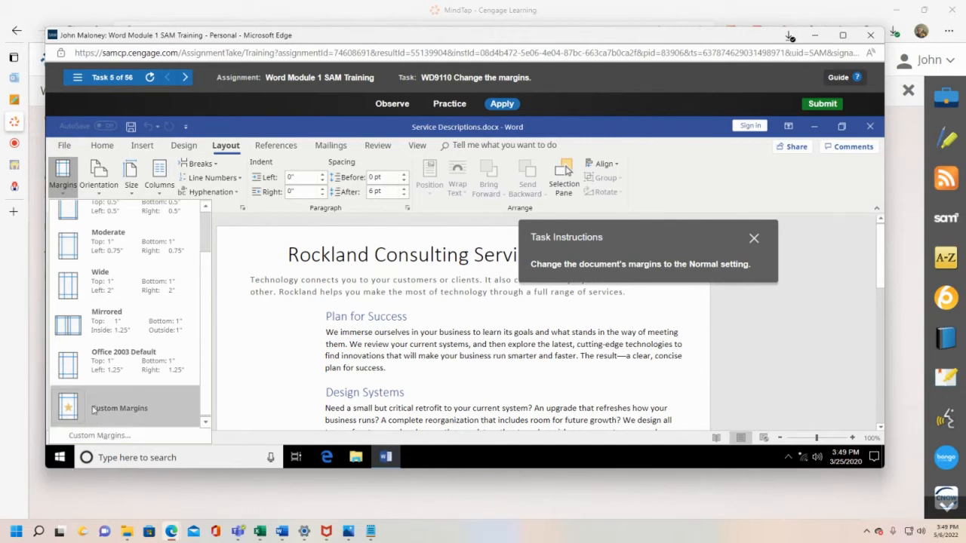
{"action": "scroll", "coordinate": [98, 347], "scroll_direction": "up", "scroll_amount": 2}
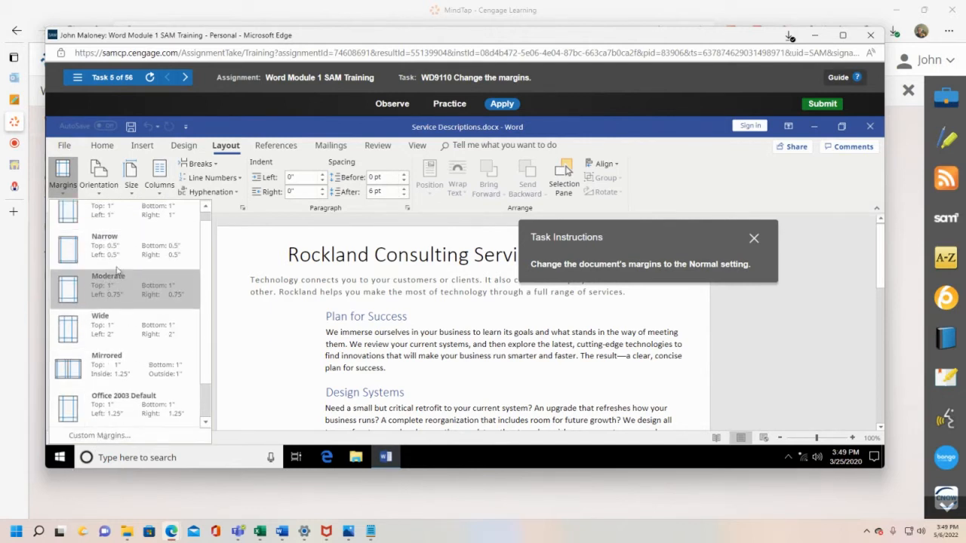
{"action": "scroll", "coordinate": [183, 255], "scroll_direction": "up", "scroll_amount": 1}
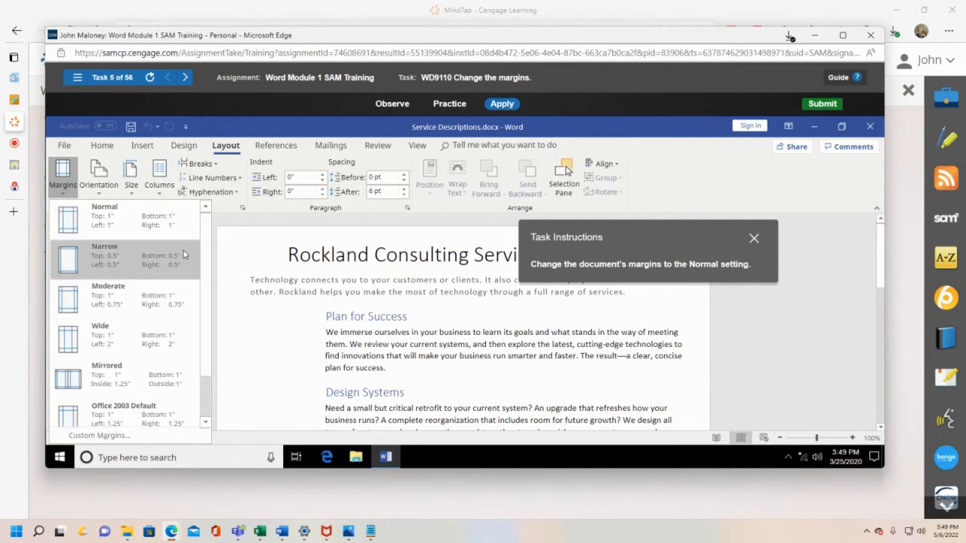
{"action": "left_click", "coordinate": [134, 218]}
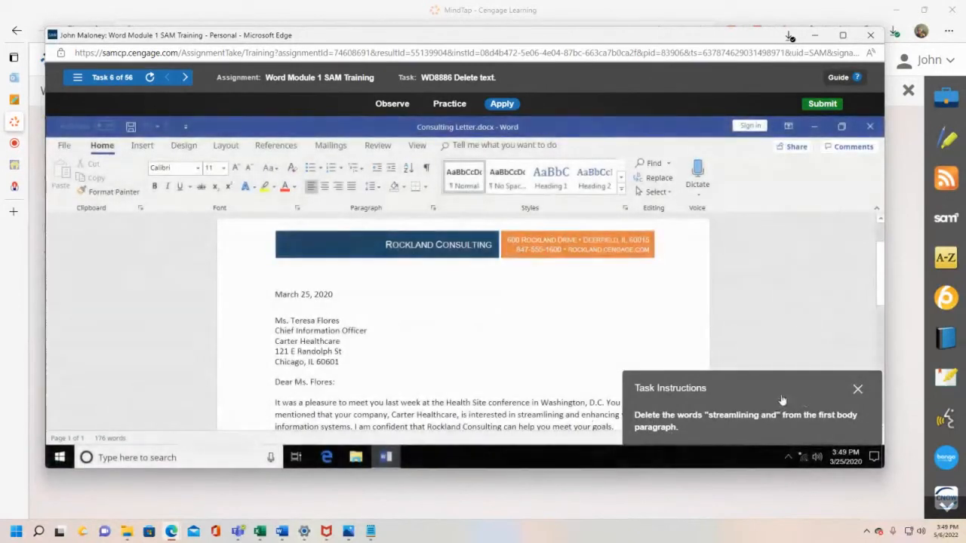
Step: Delete the words "streamlining and" from the first body paragraph of the consulting letter, keeping the Task Instructions box clear of the paragraph
{"action": "left_click_drag", "start_coordinate": [781, 385], "coordinate": [746, 298]}
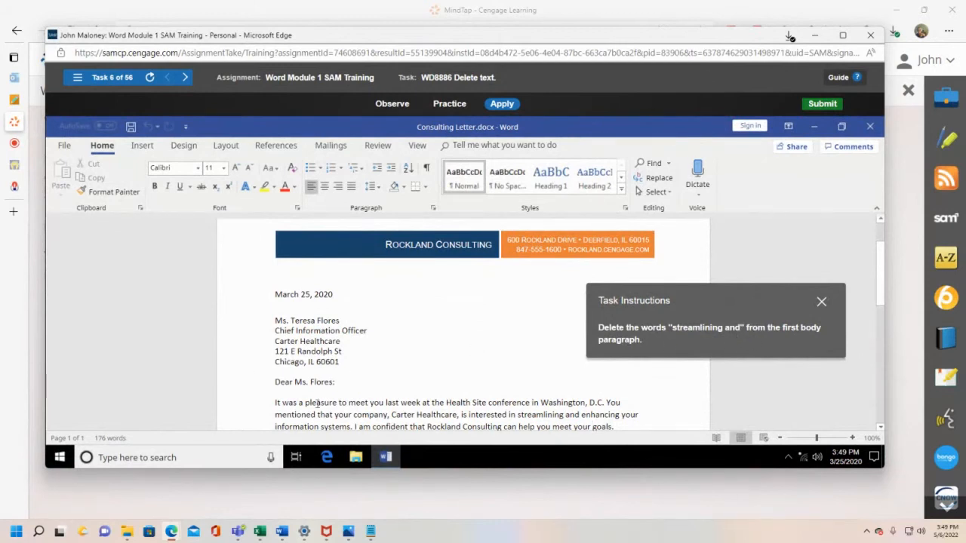
{"action": "scroll", "coordinate": [399, 372], "scroll_direction": "down", "scroll_amount": 1}
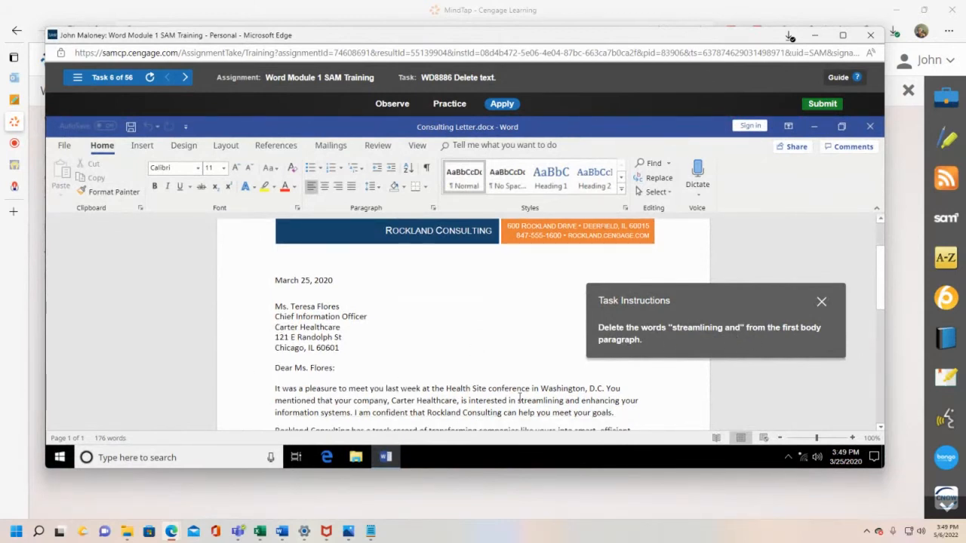
{"action": "left_click_drag", "start_coordinate": [518, 401], "coordinate": [579, 402]}
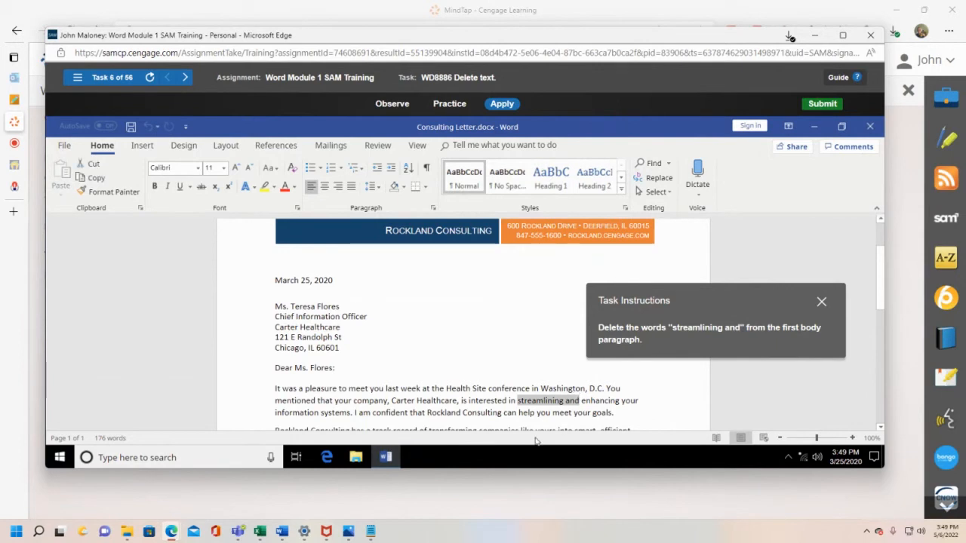
{"action": "left_click_drag", "start_coordinate": [717, 296], "coordinate": [187, 198]}
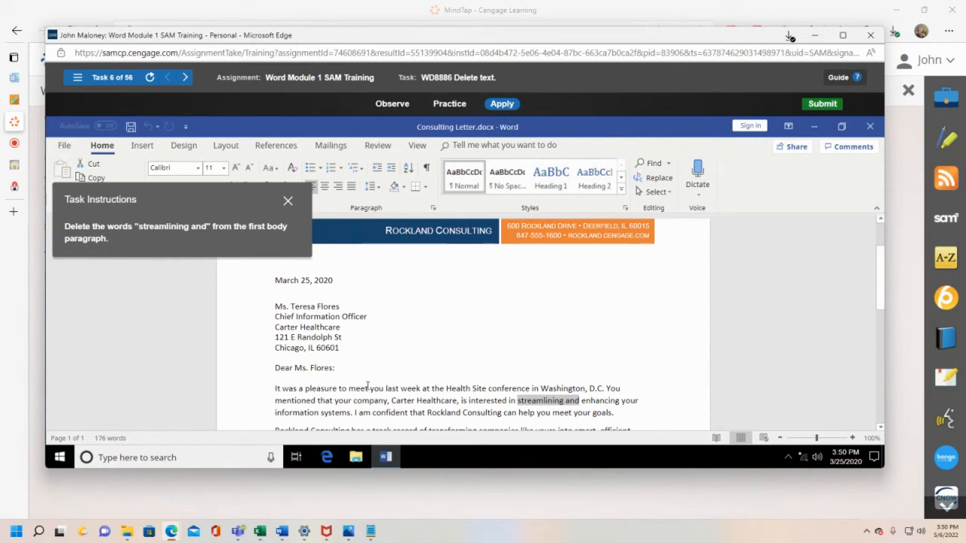
{"action": "left_click", "coordinate": [561, 409]}
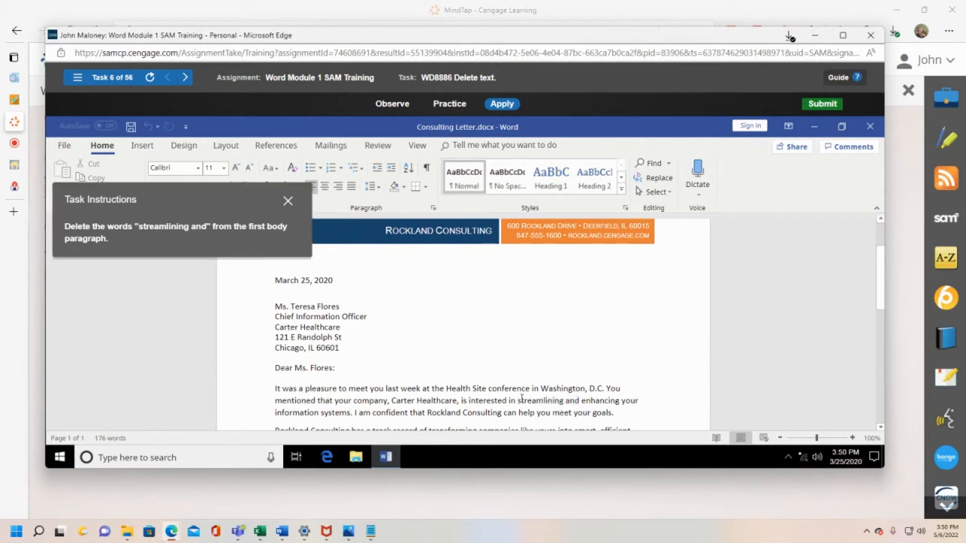
{"action": "left_click_drag", "start_coordinate": [517, 399], "coordinate": [581, 400]}
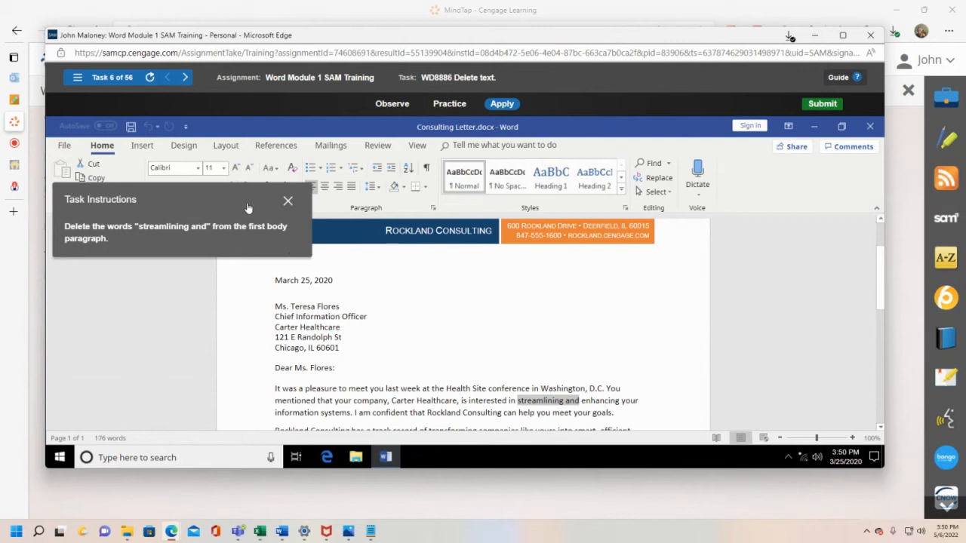
{"action": "key", "text": "Delete"}
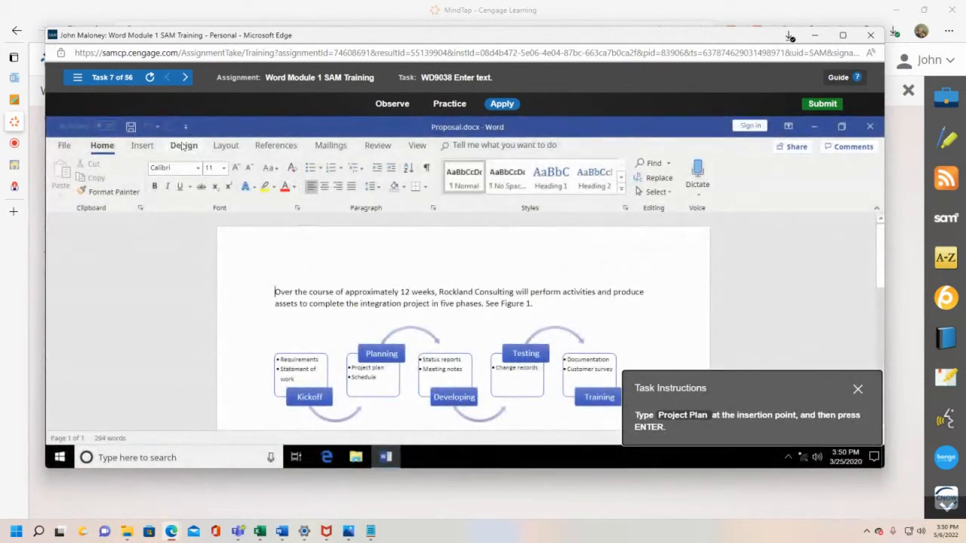
Step: Reopen the WD8886 Delete text task from the Task List and repeat the deletion of "streamlining and" in the letter
{"action": "left_click", "coordinate": [77, 77]}
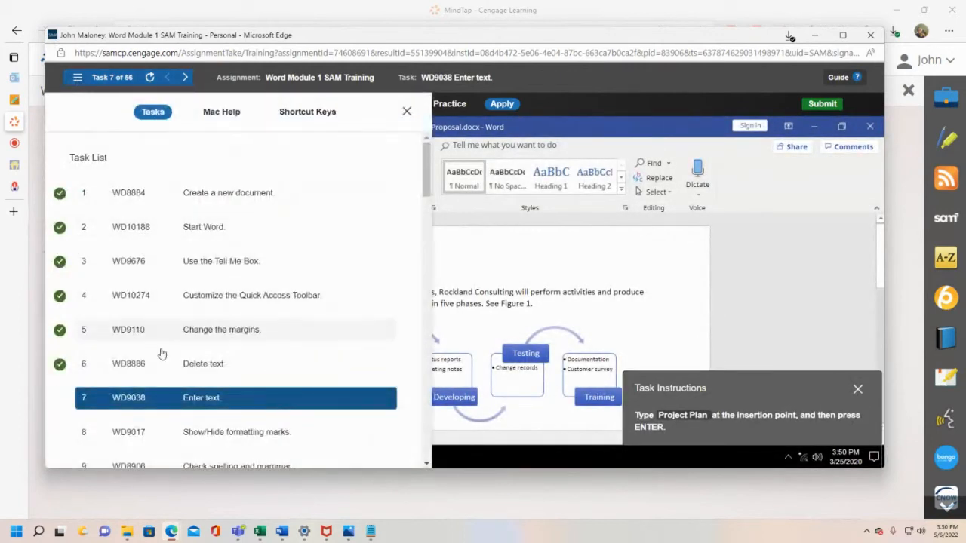
{"action": "left_click", "coordinate": [214, 370]}
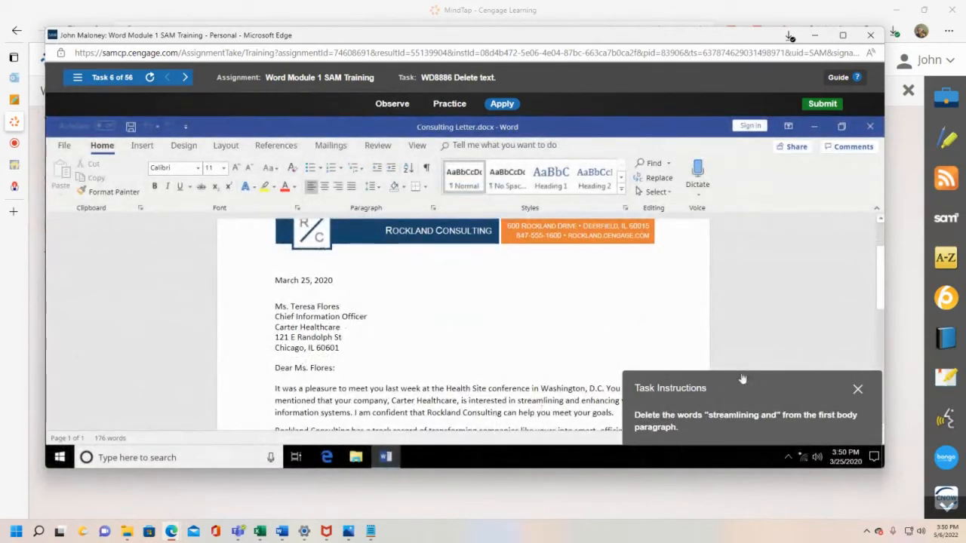
{"action": "left_click_drag", "start_coordinate": [741, 379], "coordinate": [150, 207]}
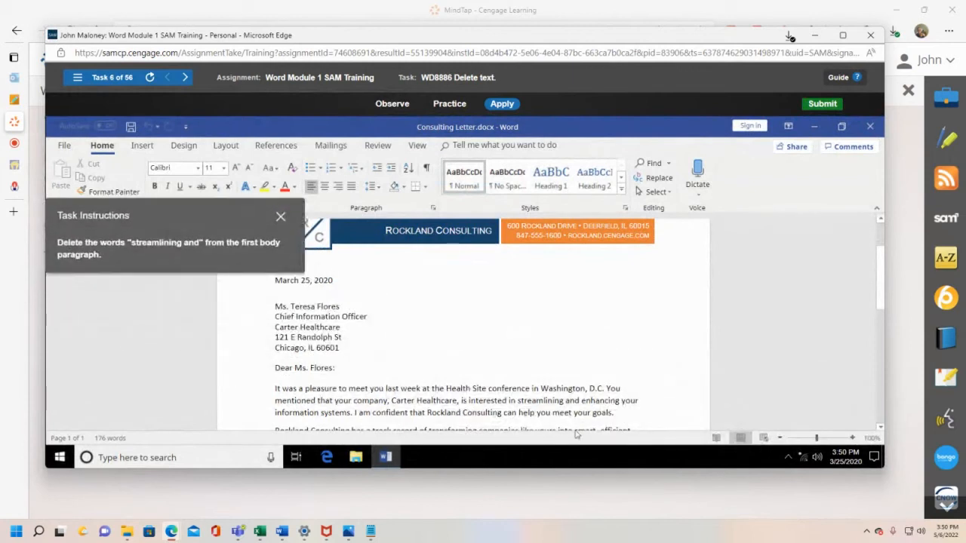
{"action": "left_click_drag", "start_coordinate": [517, 400], "coordinate": [580, 401]}
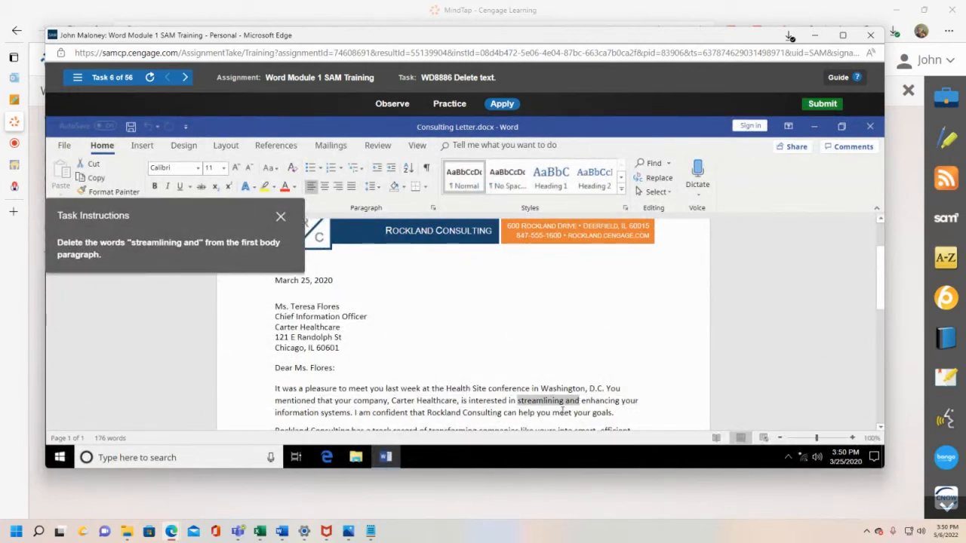
{"action": "key", "text": "Delete"}
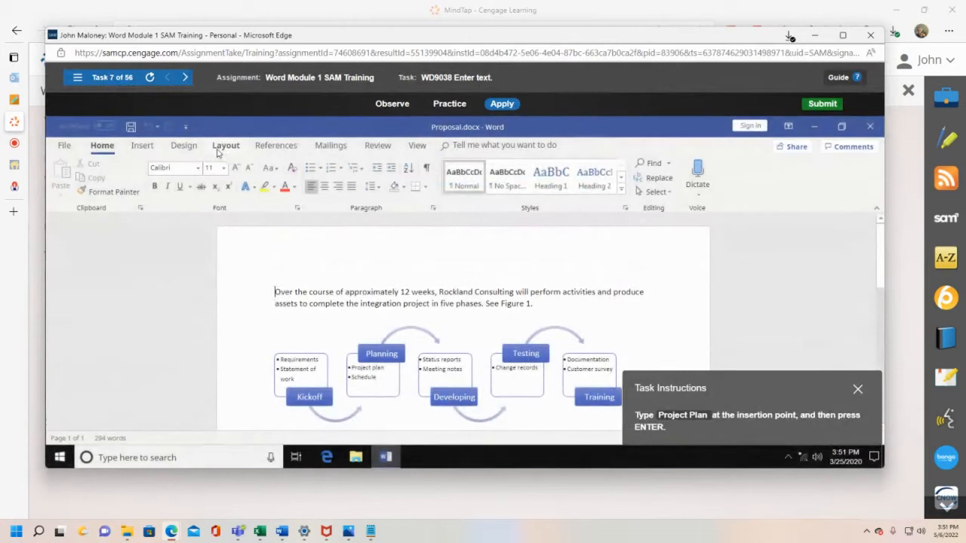
Step: Enter "Project Plan" at the insertion point in the proposal and start a new paragraph after it
{"action": "left_click_drag", "start_coordinate": [775, 385], "coordinate": [755, 289]}
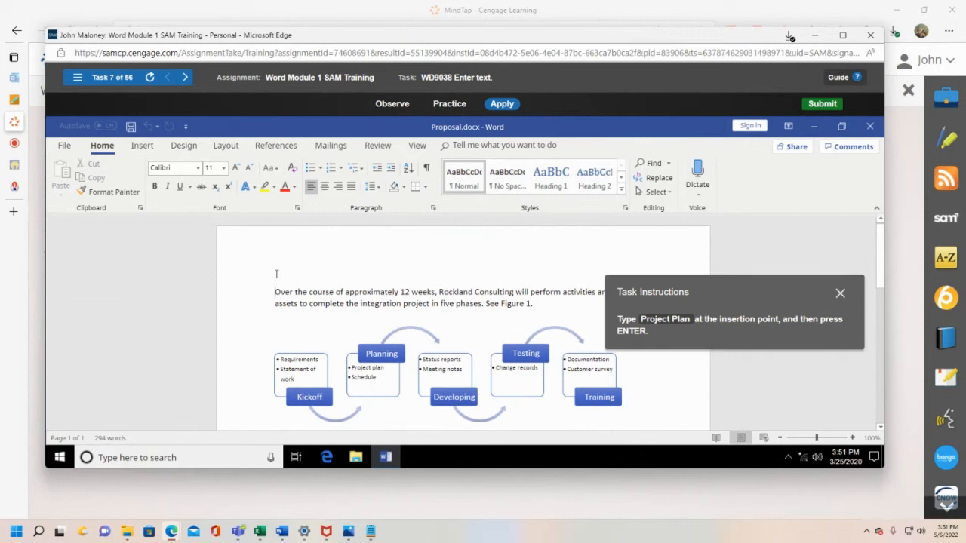
{"action": "type", "text": "Project Pla"}
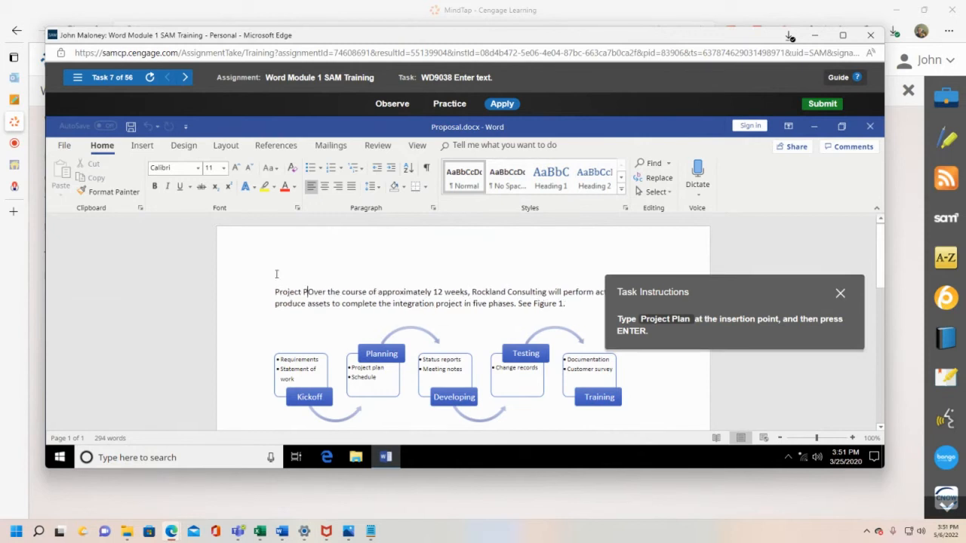
{"action": "type", "text": "n"}
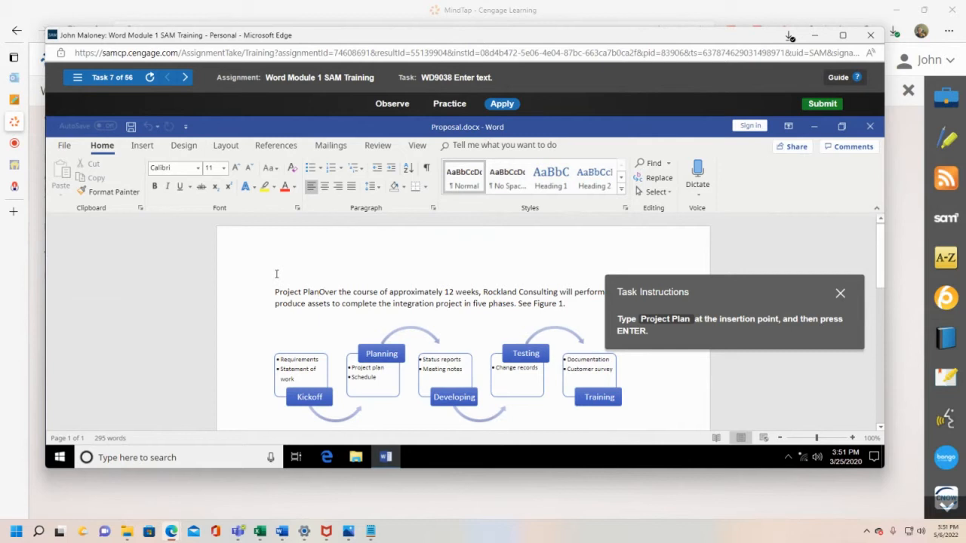
{"action": "key", "text": "Return"}
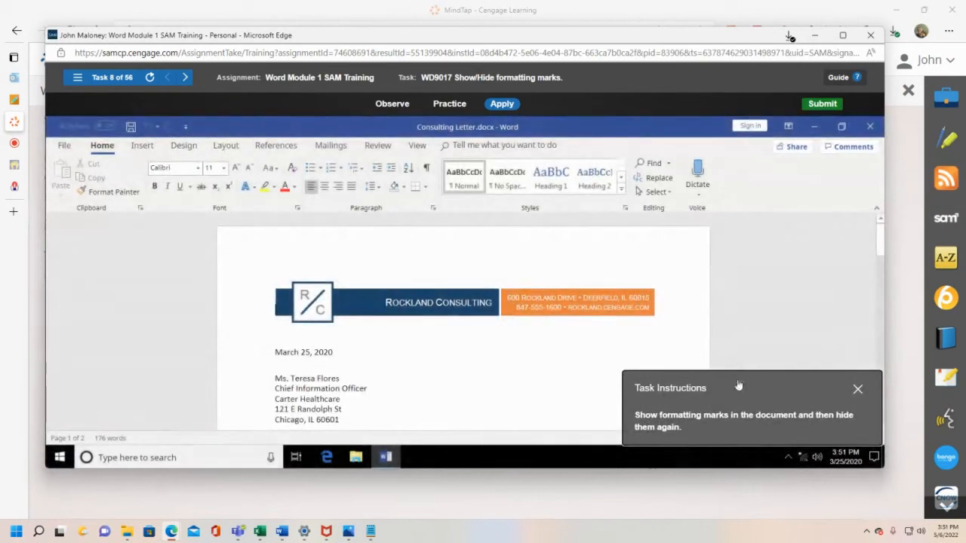
Step: Show the formatting marks in the consulting letter and hide them again, with the Task Instructions box moved aside
{"action": "left_click_drag", "start_coordinate": [738, 385], "coordinate": [179, 246]}
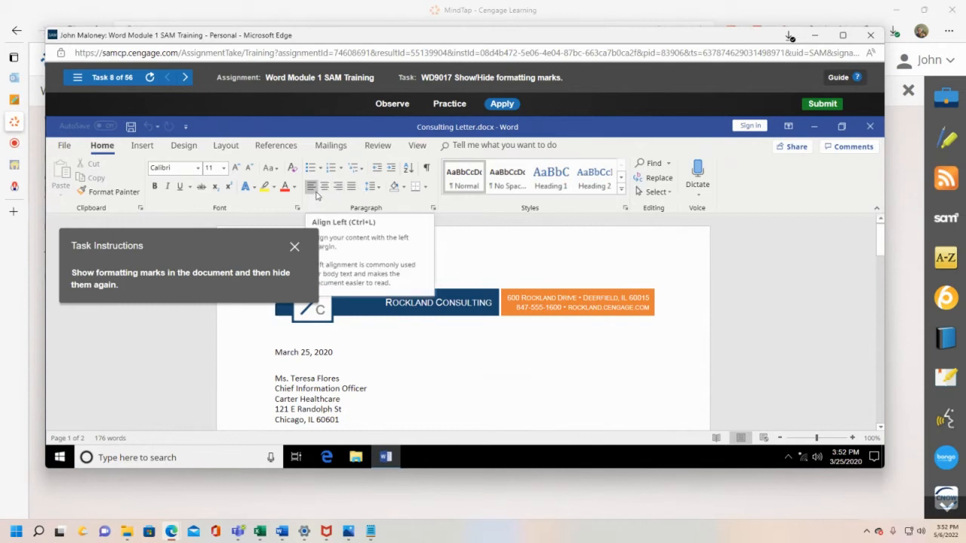
{"action": "left_click", "coordinate": [427, 169]}
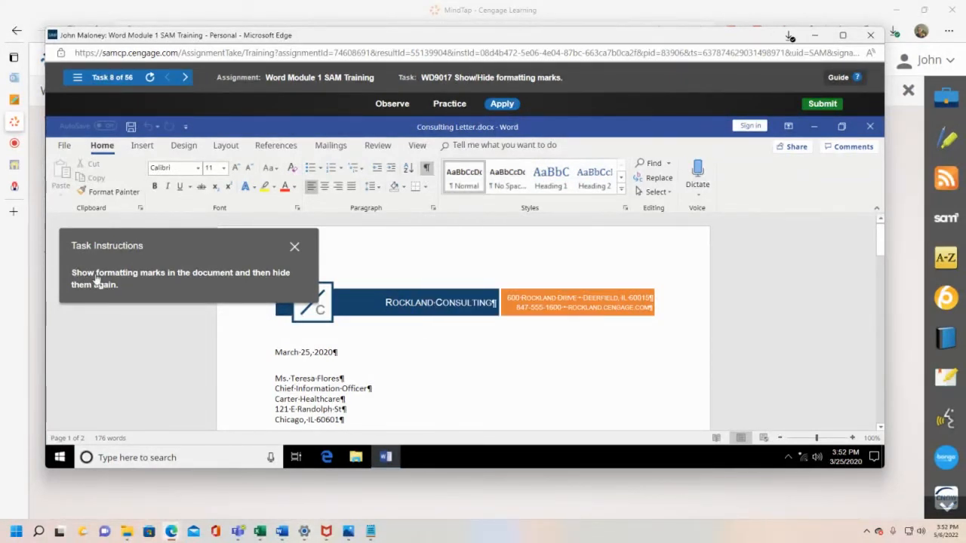
{"action": "left_click", "coordinate": [428, 167]}
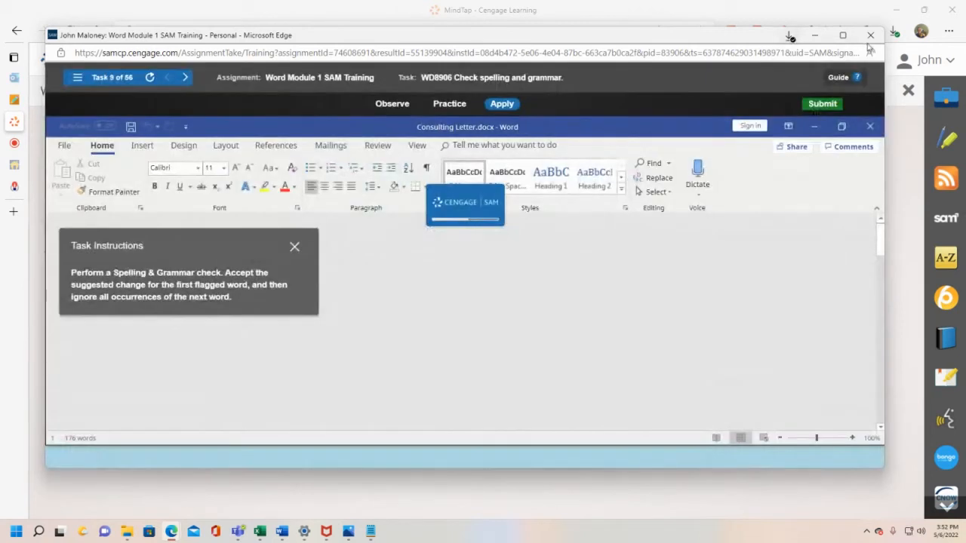
Step: Close the training window without submitting and exit Word Module 1 SAM Training to its entry in the course outline
{"action": "left_click", "coordinate": [870, 38]}
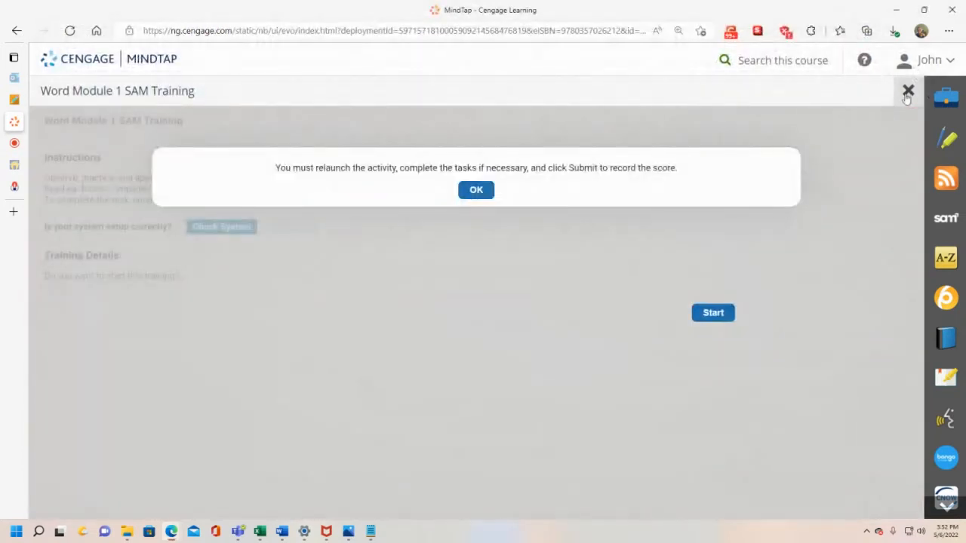
{"action": "left_click", "coordinate": [908, 92]}
{"action": "scroll", "coordinate": [271, 376], "scroll_direction": "down", "scroll_amount": 3}
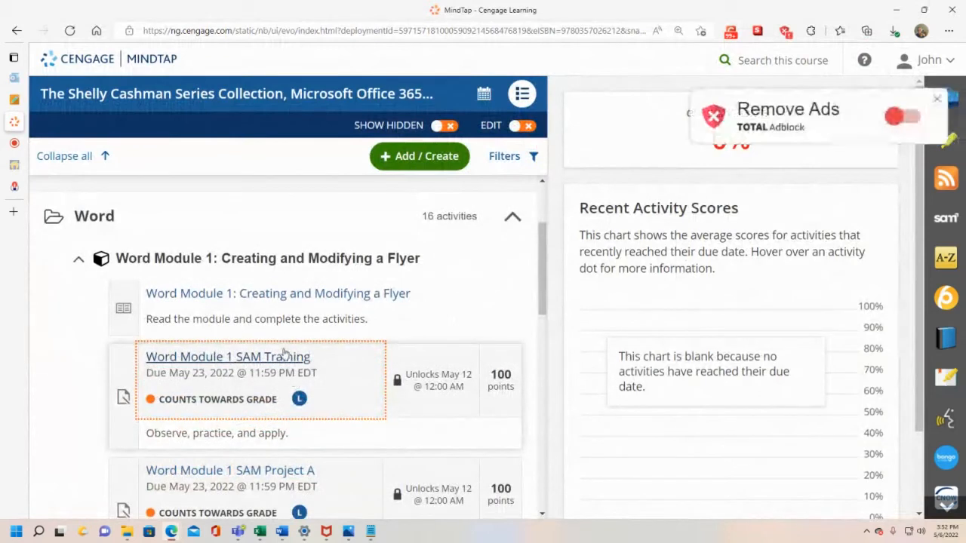
{"action": "left_click", "coordinate": [283, 354]}
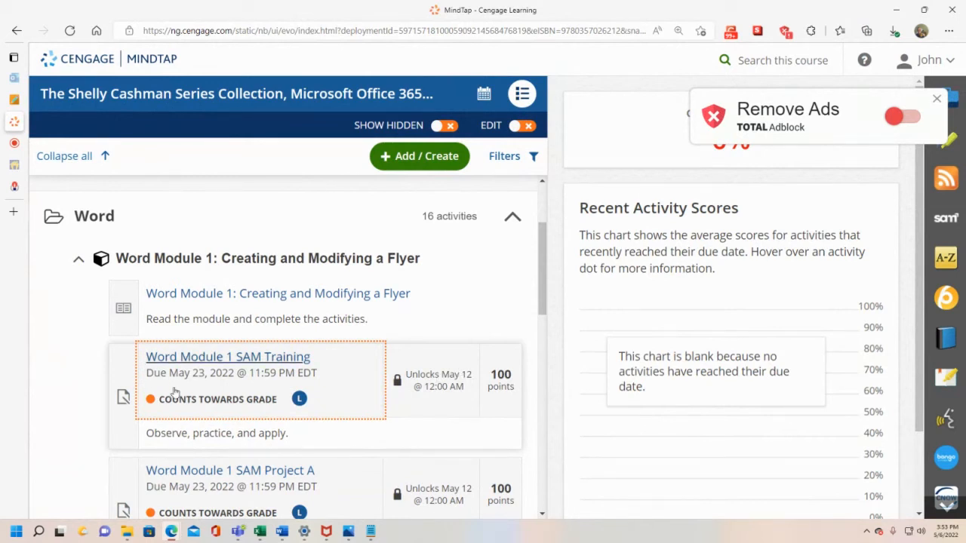
Step: Expand Word Module 2: Creating a Research Paper in the course outline and start its Word Module 2 SAM Training
{"action": "scroll", "coordinate": [173, 381], "scroll_direction": "down", "scroll_amount": 2}
{"action": "scroll", "coordinate": [189, 374], "scroll_direction": "down", "scroll_amount": 4}
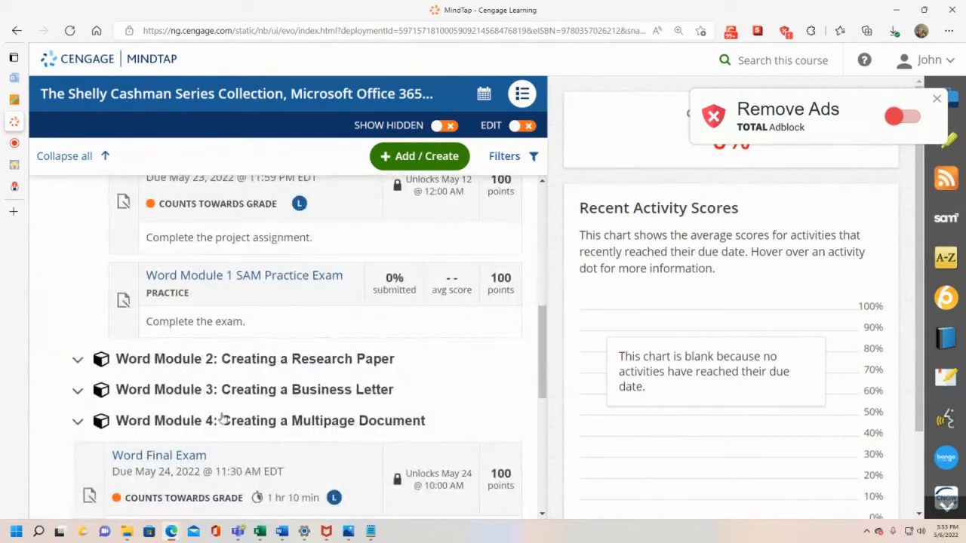
{"action": "left_click", "coordinate": [78, 359]}
{"action": "scroll", "coordinate": [249, 377], "scroll_direction": "down", "scroll_amount": 2}
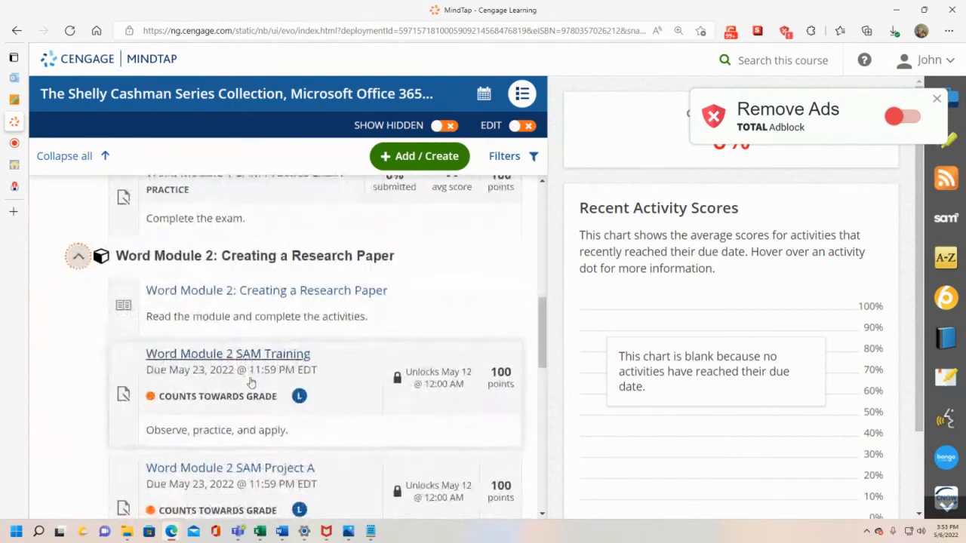
{"action": "left_click", "coordinate": [239, 359]}
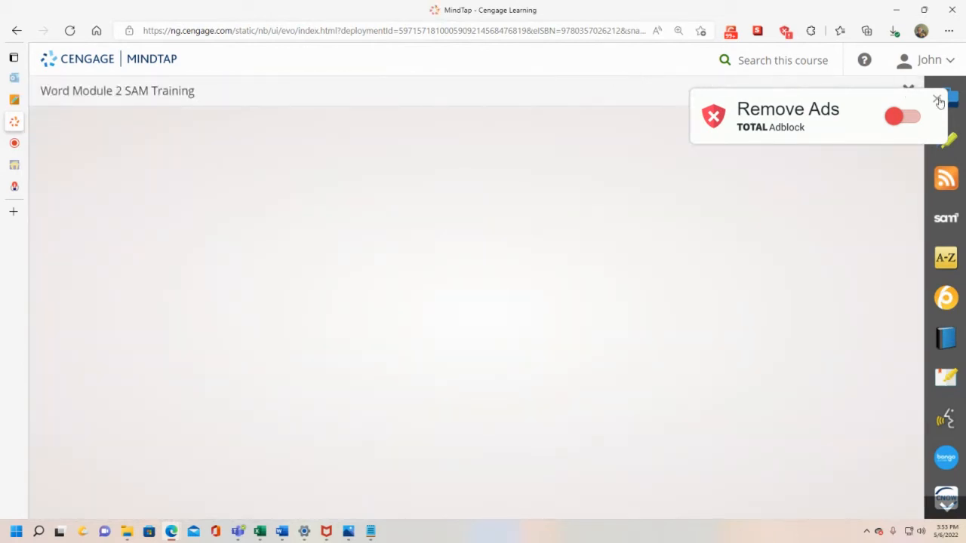
{"action": "left_click", "coordinate": [716, 312]}
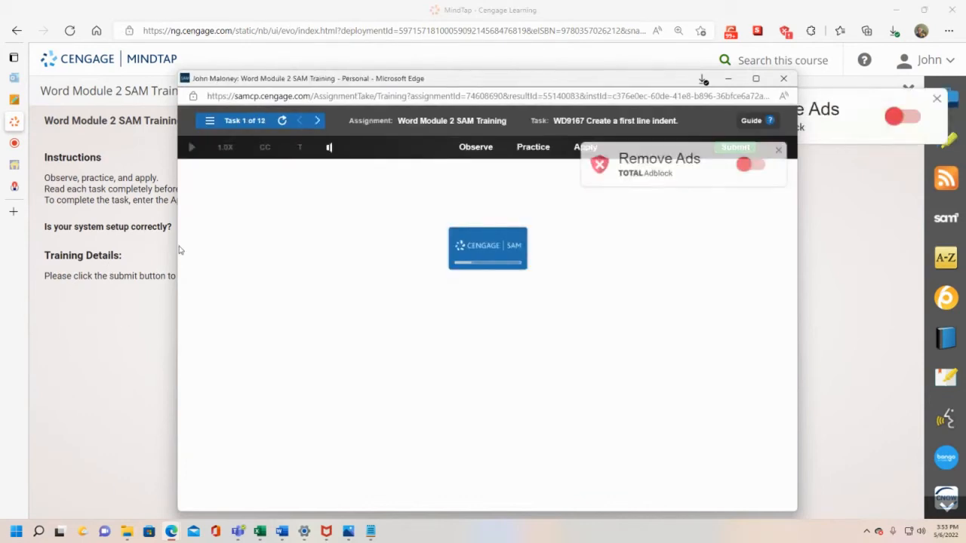
Step: Widen the training window on both sides and move the Task Instructions box clear of the proposal's first body paragraph
{"action": "left_click_drag", "start_coordinate": [177, 248], "coordinate": [60, 217]}
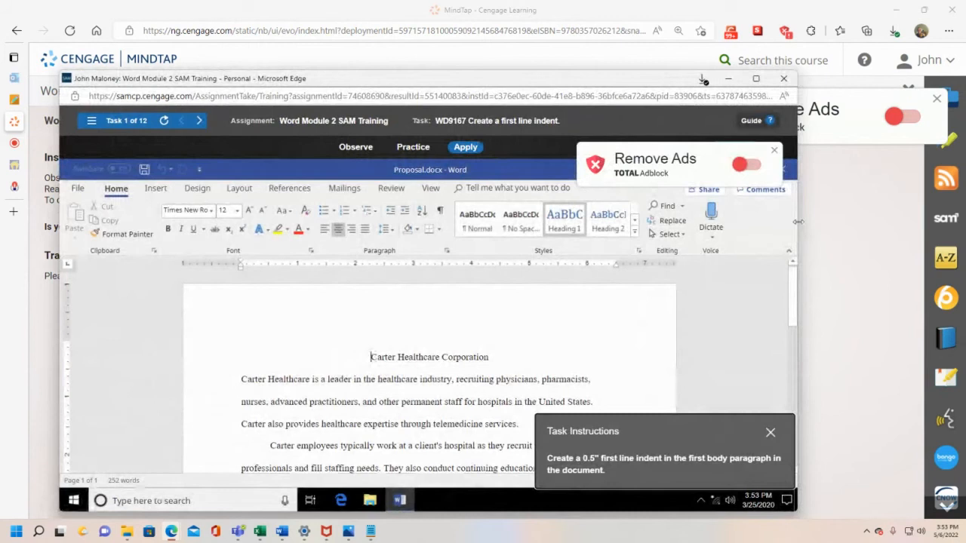
{"action": "left_click_drag", "start_coordinate": [804, 227], "coordinate": [843, 227]}
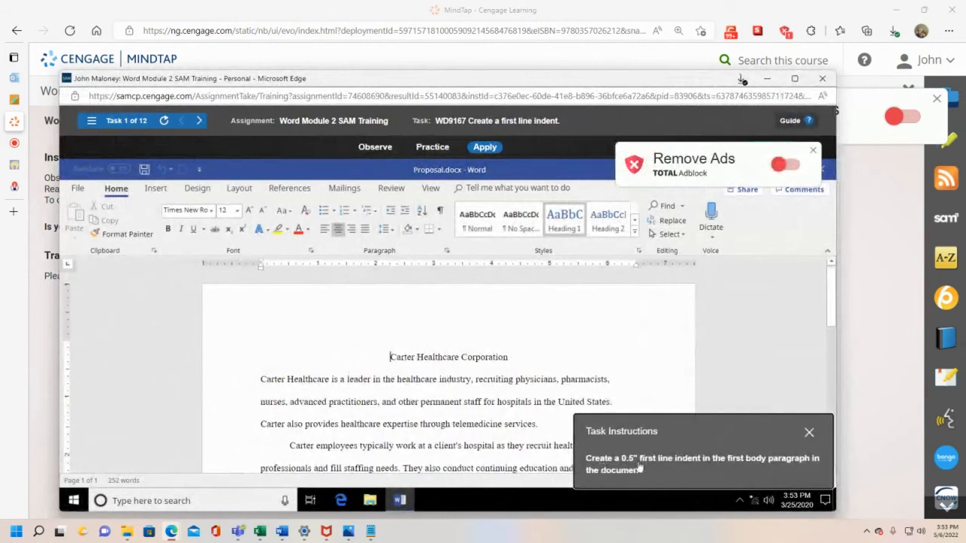
{"action": "left_click_drag", "start_coordinate": [688, 440], "coordinate": [148, 303]}
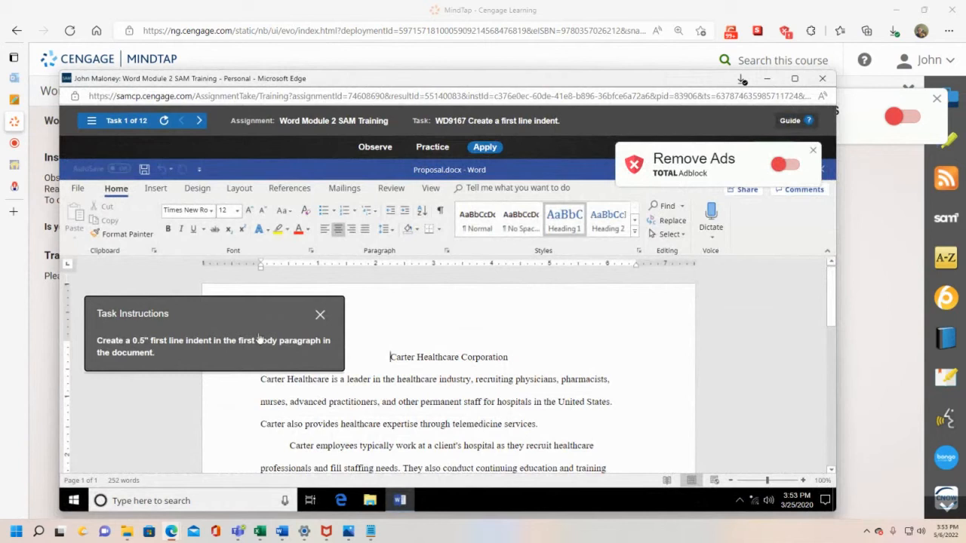
{"action": "left_click_drag", "start_coordinate": [275, 313], "coordinate": [292, 295]}
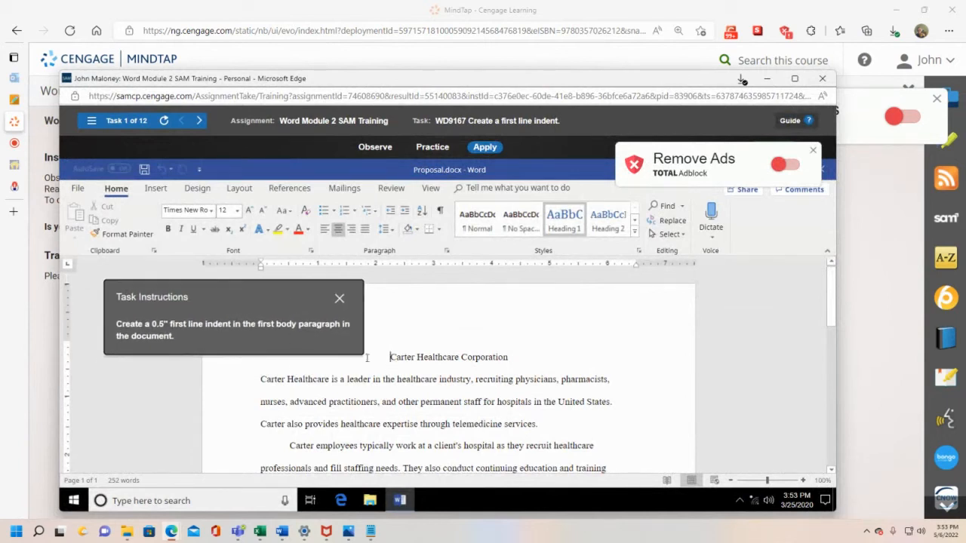
Step: Give the first body paragraph, starting "Carter Healthcare is a leader", a 0.5" first line indent using the ruler
{"action": "left_click", "coordinate": [261, 380]}
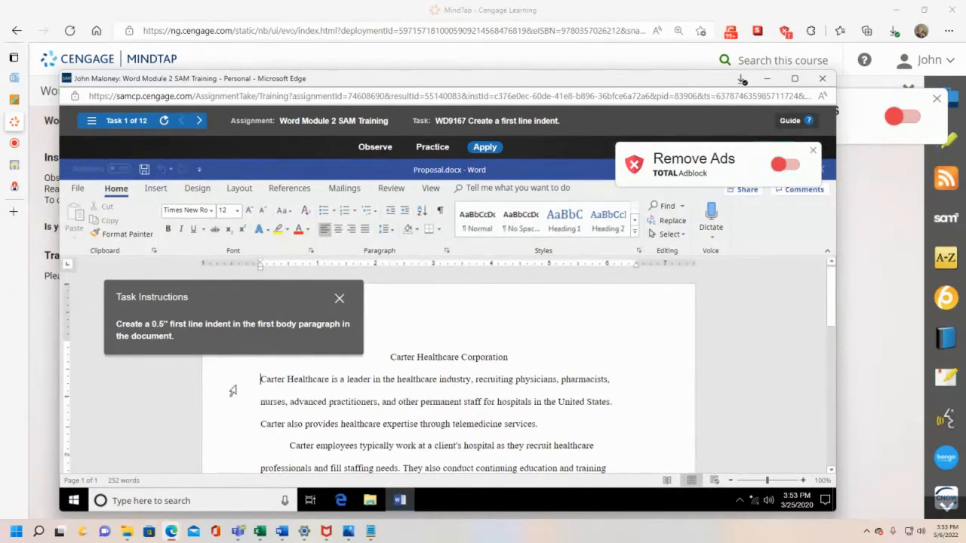
{"action": "left_click", "coordinate": [395, 357]}
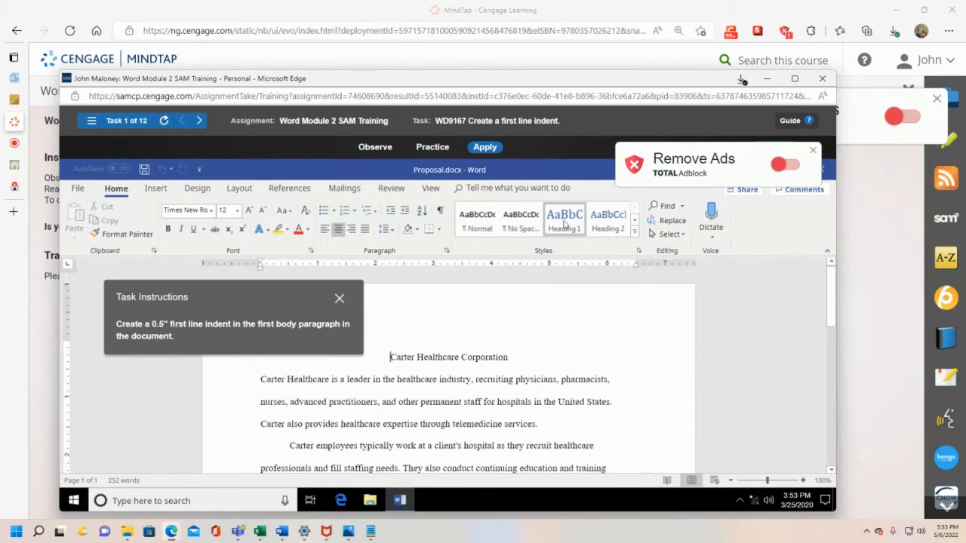
{"action": "left_click", "coordinate": [260, 380]}
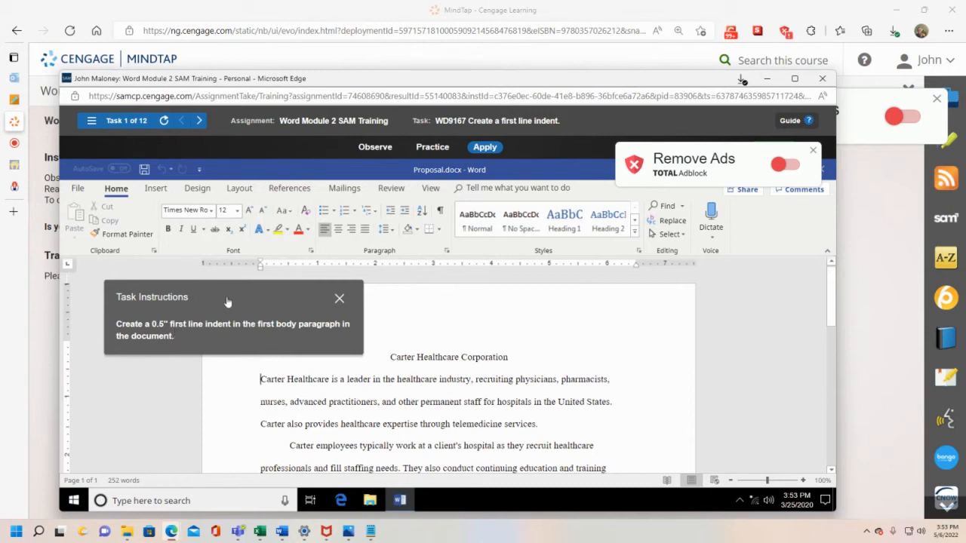
{"action": "left_click_drag", "start_coordinate": [241, 292], "coordinate": [682, 331]}
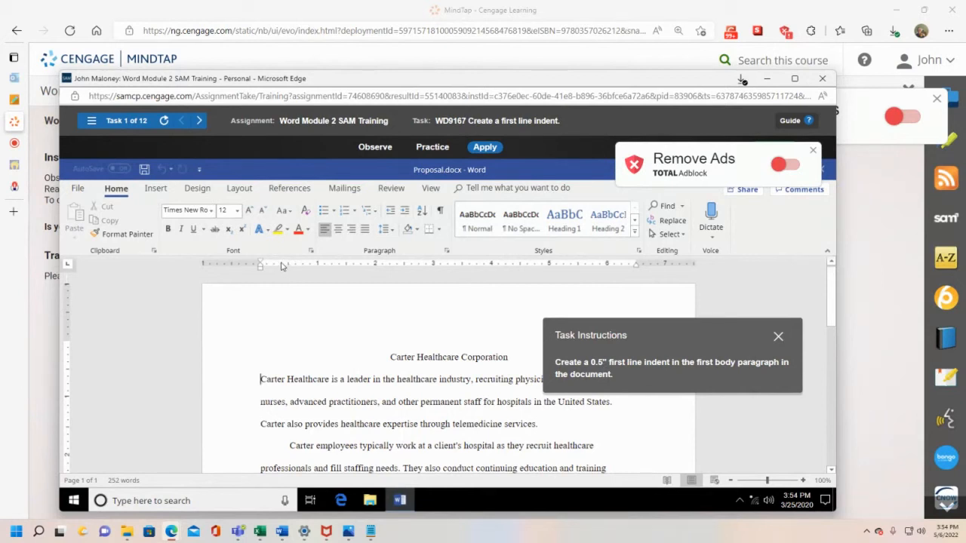
{"action": "left_click_drag", "start_coordinate": [262, 264], "coordinate": [289, 263]}
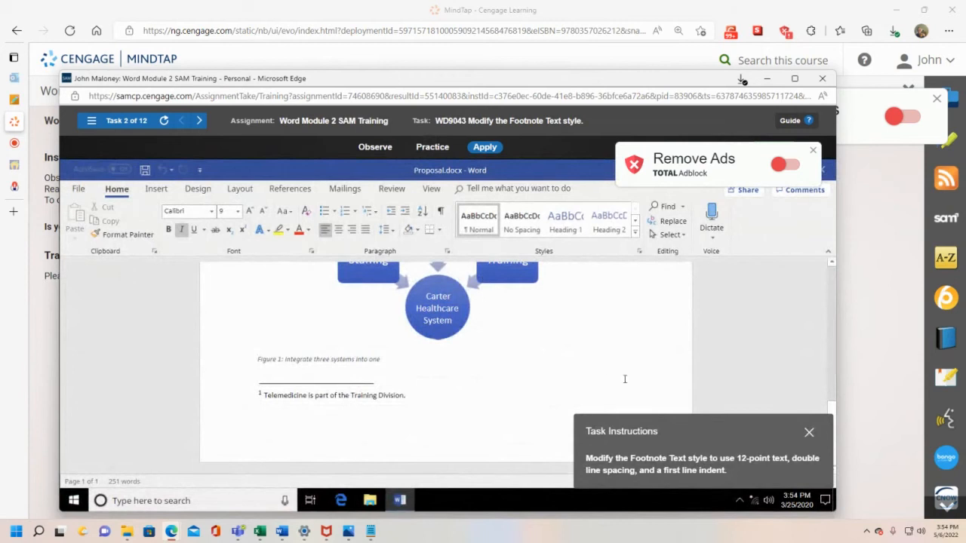
Step: Make the training window taller and open the style settings for the footnote's text, placed clear of the document
{"action": "left_click_drag", "start_coordinate": [716, 422], "coordinate": [691, 321]}
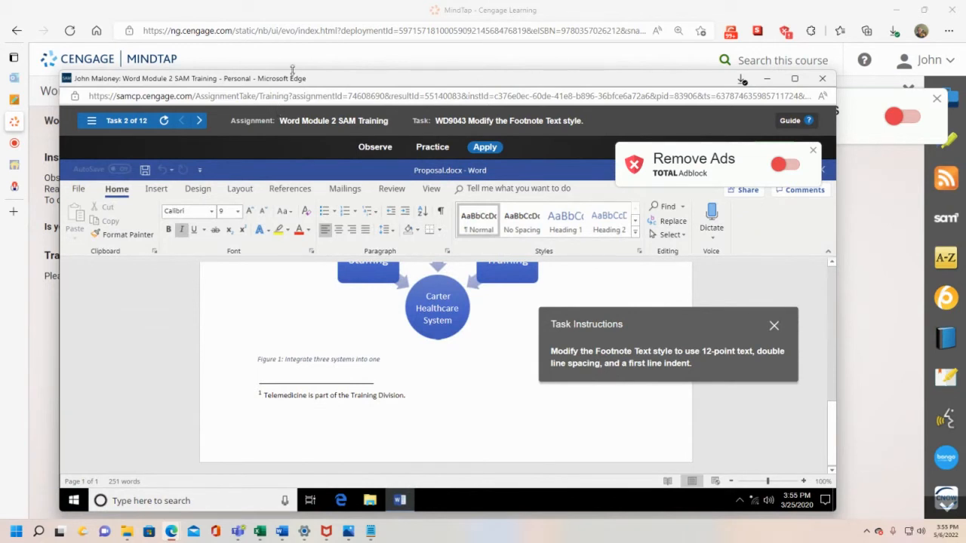
{"action": "left_click_drag", "start_coordinate": [311, 72], "coordinate": [311, 28]}
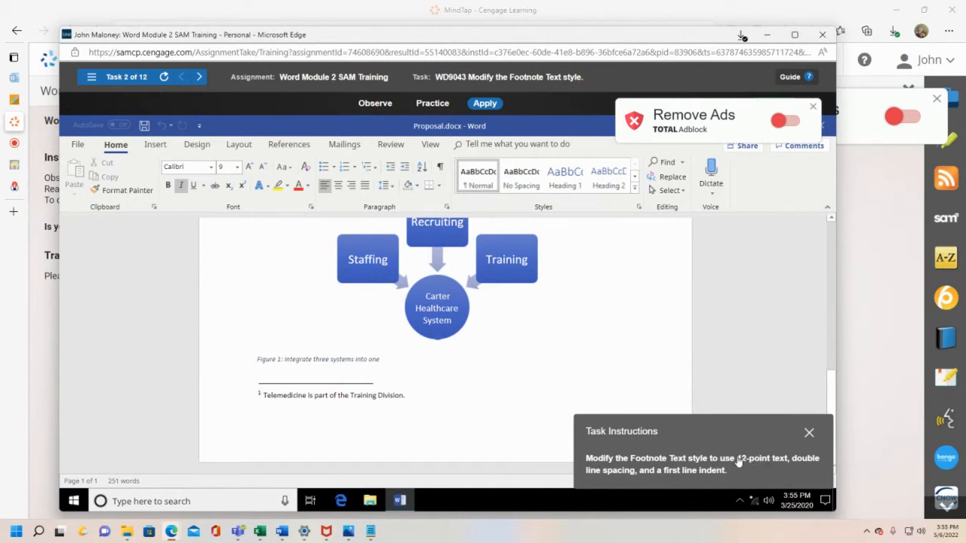
{"action": "right_click", "coordinate": [291, 396]}
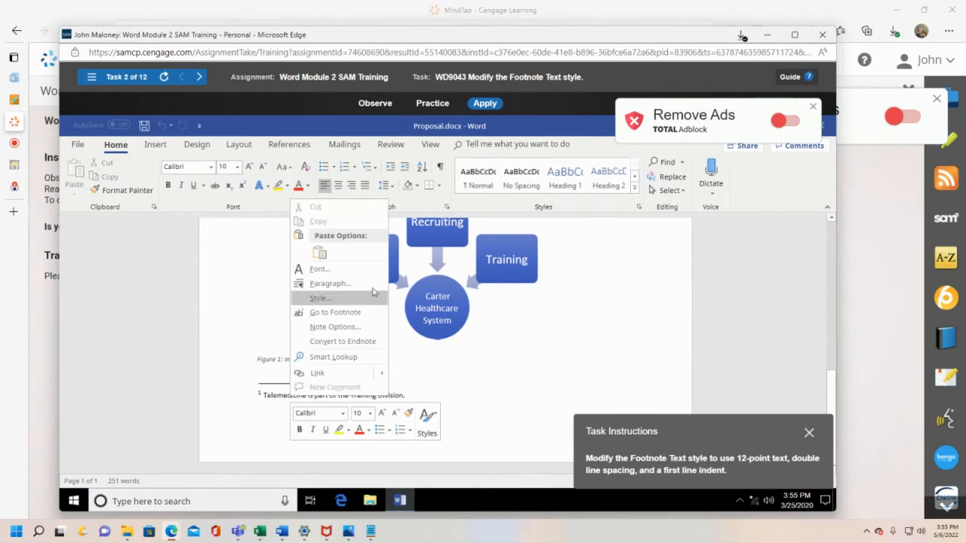
{"action": "left_click", "coordinate": [330, 302]}
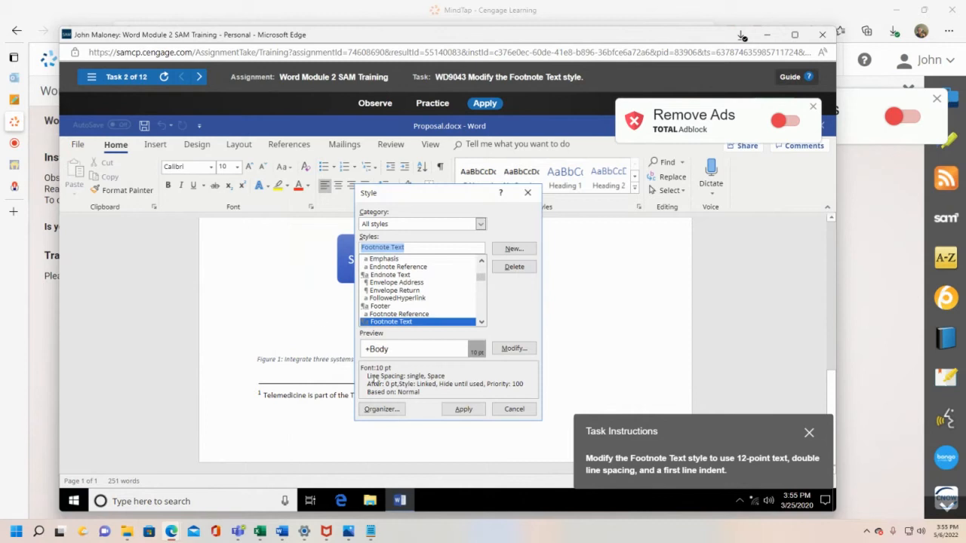
{"action": "left_click_drag", "start_coordinate": [418, 198], "coordinate": [142, 159]}
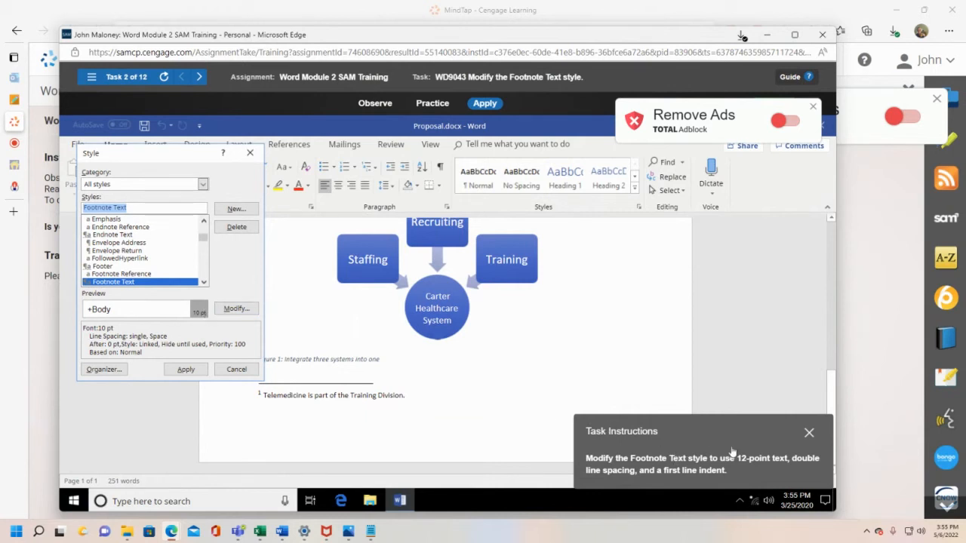
Step: Modify the Footnote Text style to use 12-point text and double line spacing
{"action": "left_click", "coordinate": [244, 313]}
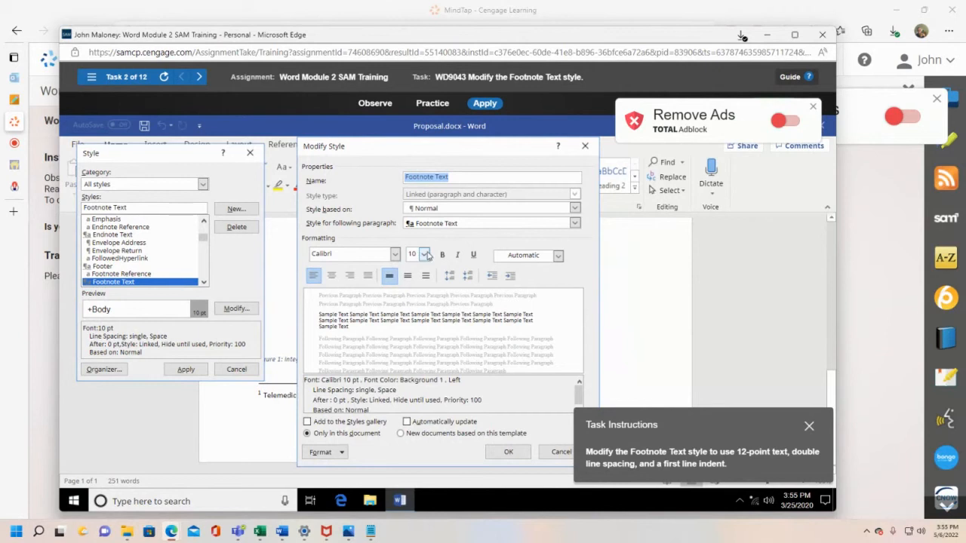
{"action": "left_click", "coordinate": [424, 257]}
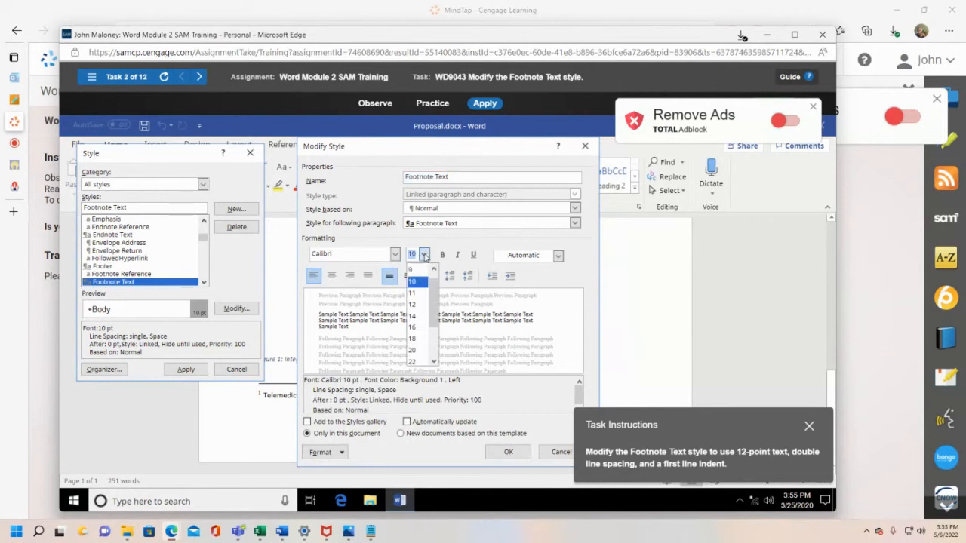
{"action": "left_click", "coordinate": [416, 305]}
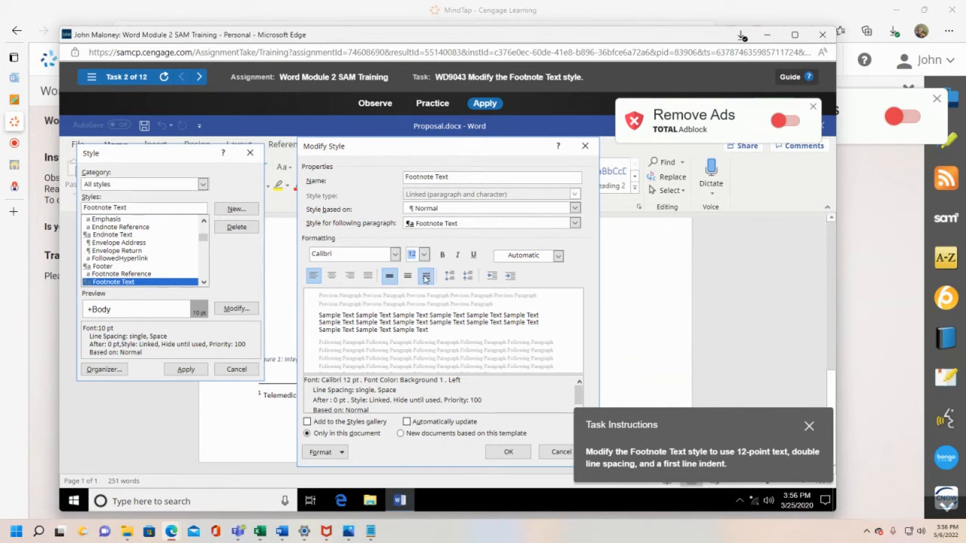
{"action": "left_click", "coordinate": [425, 279]}
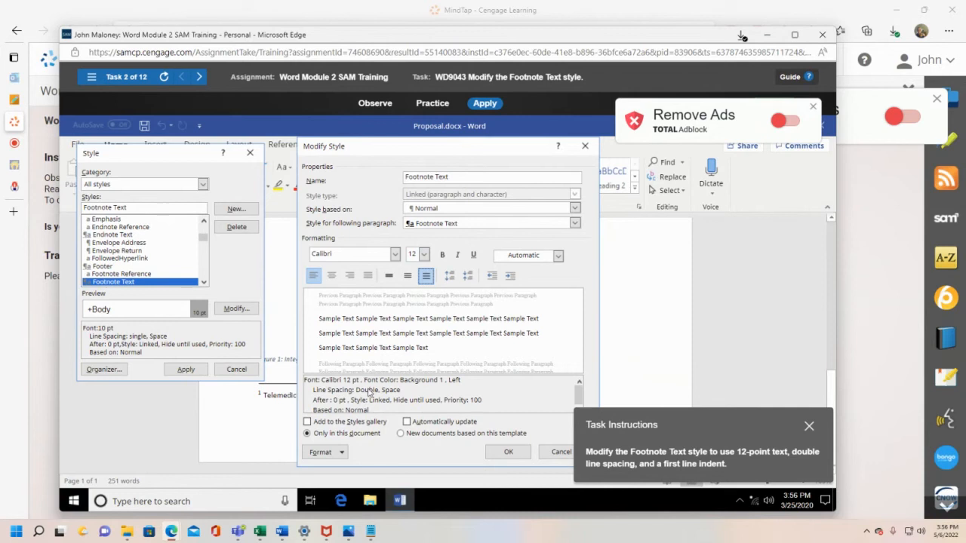
{"action": "left_click", "coordinate": [408, 277]}
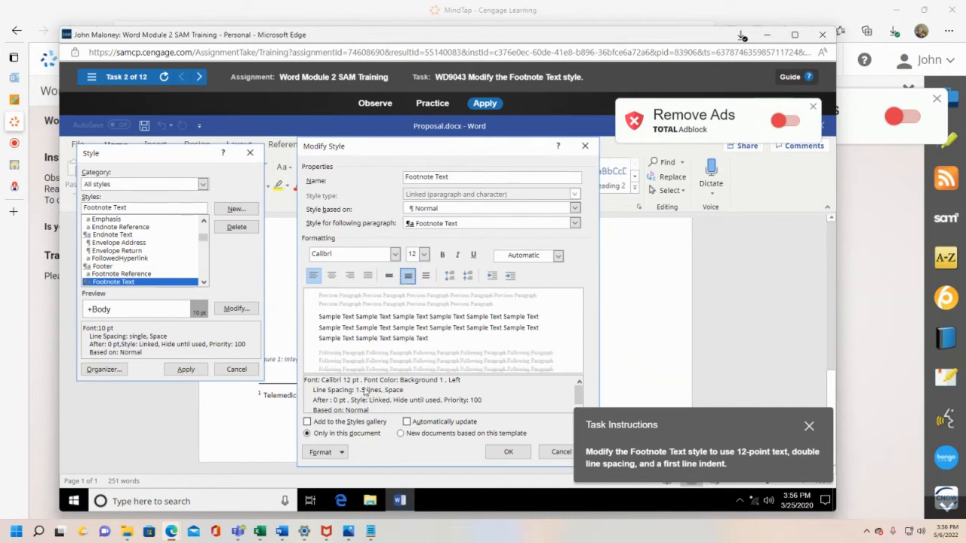
{"action": "left_click", "coordinate": [427, 277]}
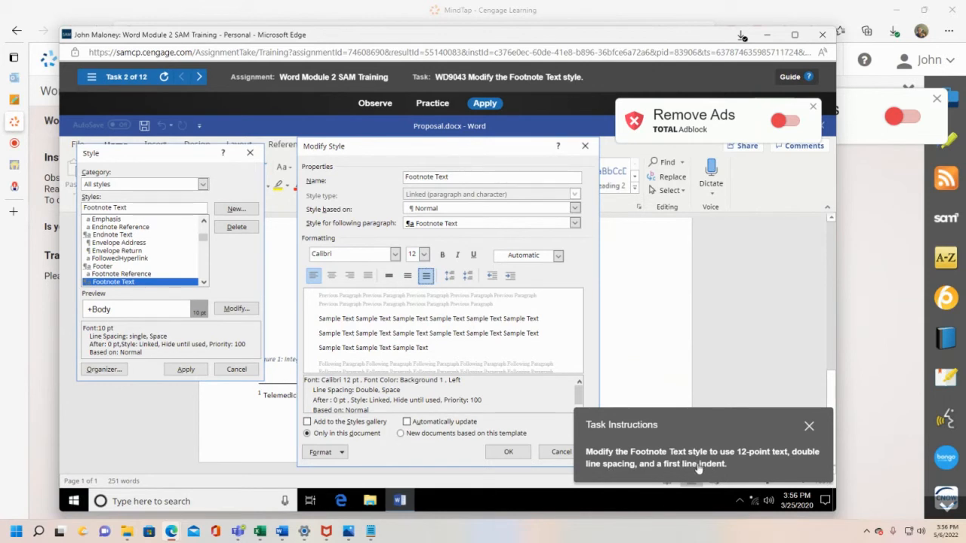
Step: Add a 0.5" first line indent to the Footnote Text style, confirm the modification and apply the style to the footnote
{"action": "left_click_drag", "start_coordinate": [715, 423], "coordinate": [197, 216]}
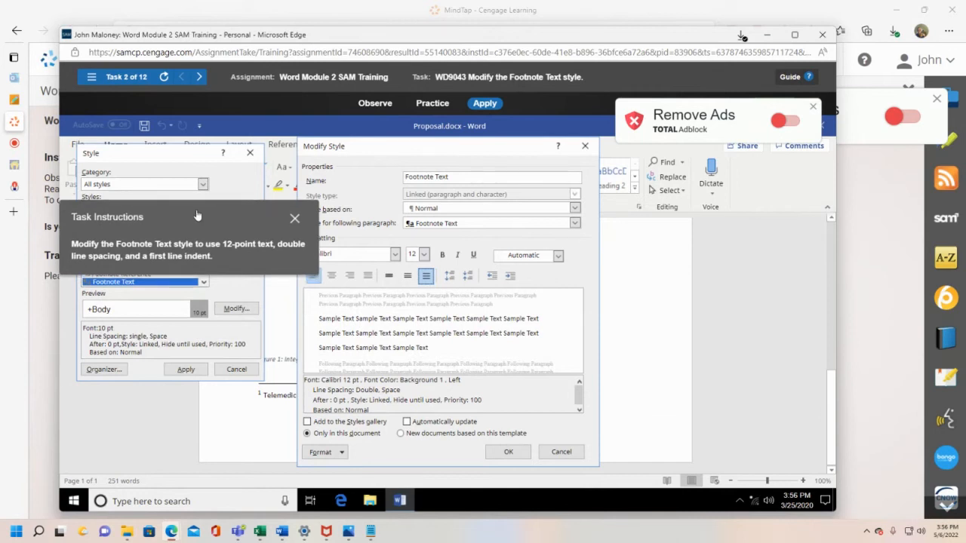
{"action": "left_click", "coordinate": [320, 453]}
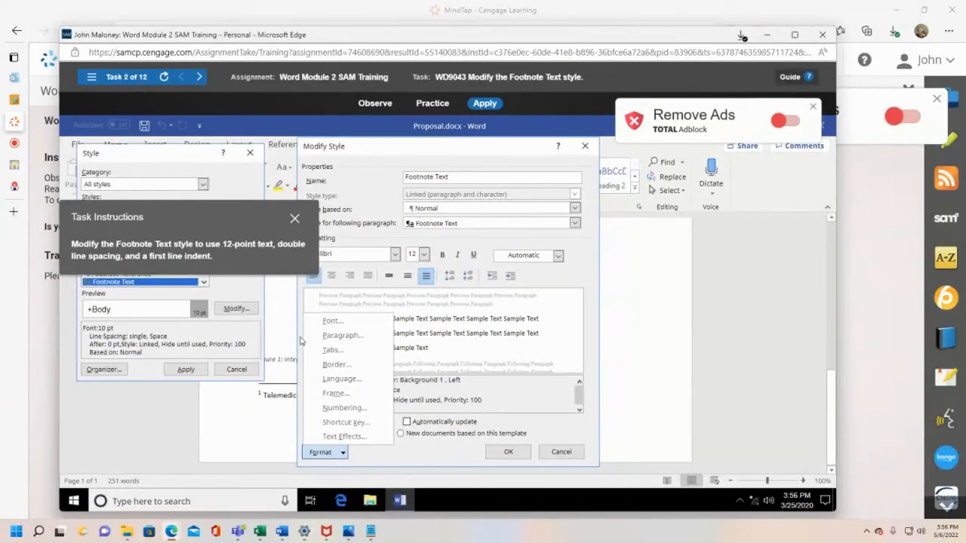
{"action": "left_click", "coordinate": [341, 335]}
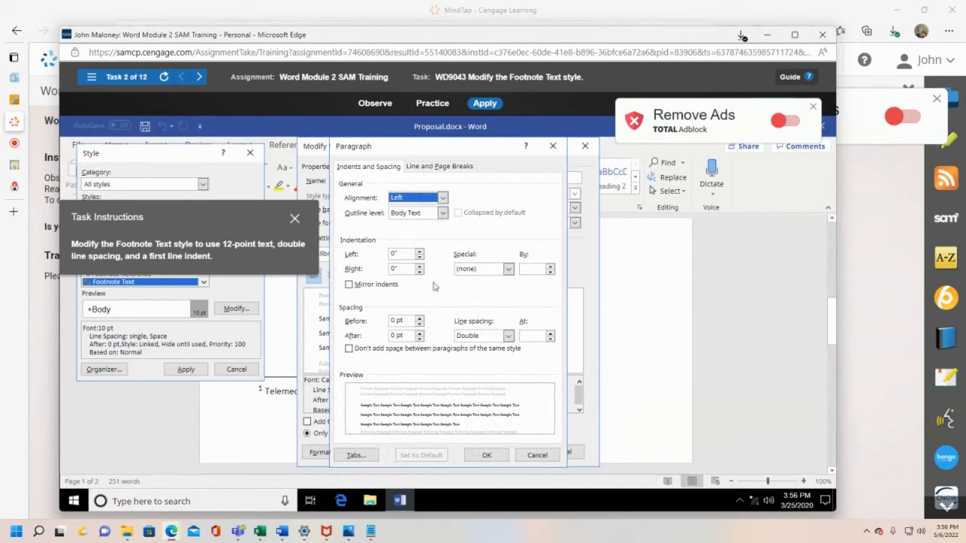
{"action": "left_click", "coordinate": [510, 270]}
{"action": "left_click", "coordinate": [486, 290]}
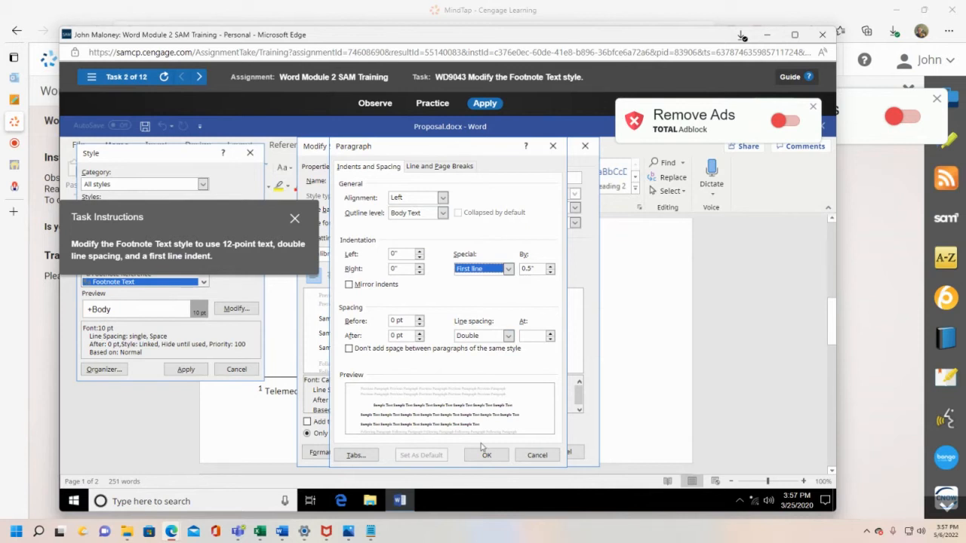
{"action": "left_click", "coordinate": [486, 455]}
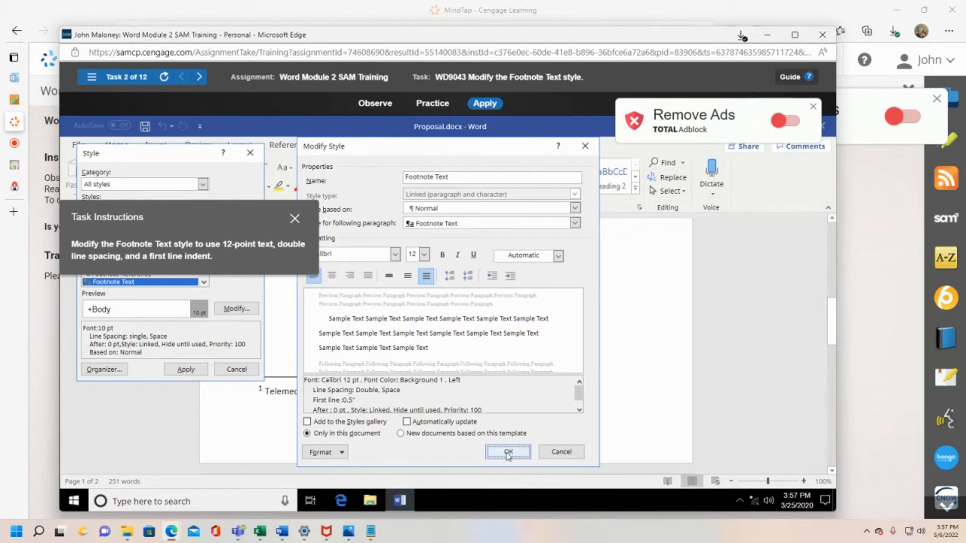
{"action": "left_click", "coordinate": [508, 453]}
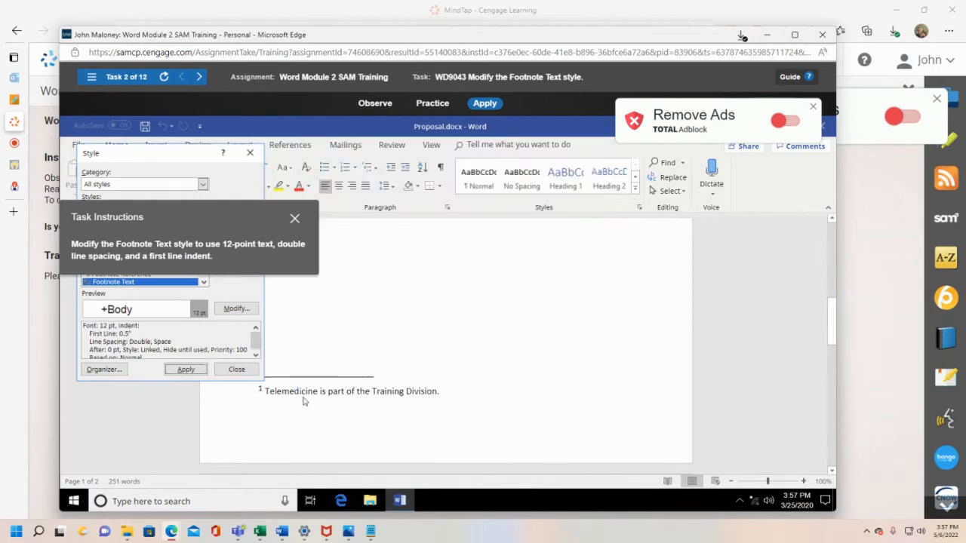
{"action": "left_click_drag", "start_coordinate": [213, 217], "coordinate": [598, 220]}
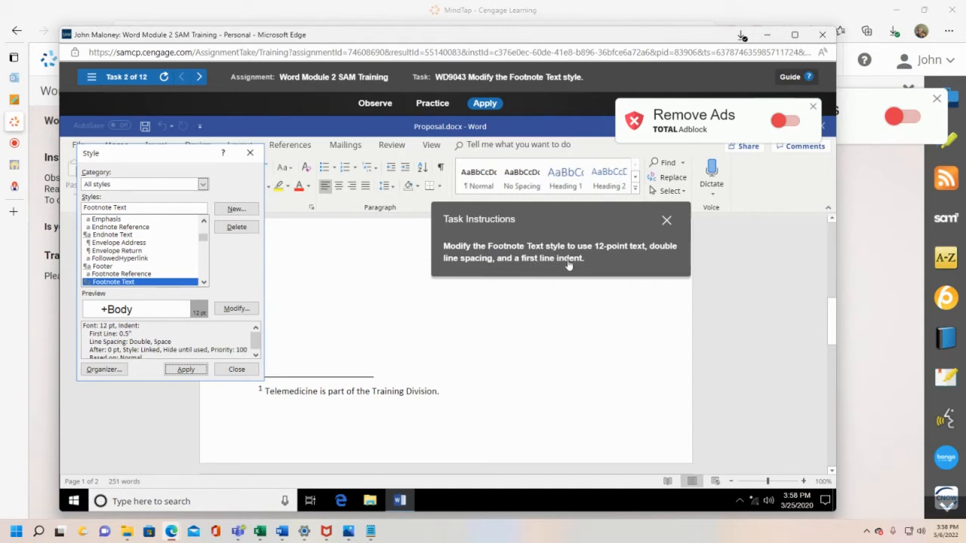
{"action": "left_click", "coordinate": [186, 370]}
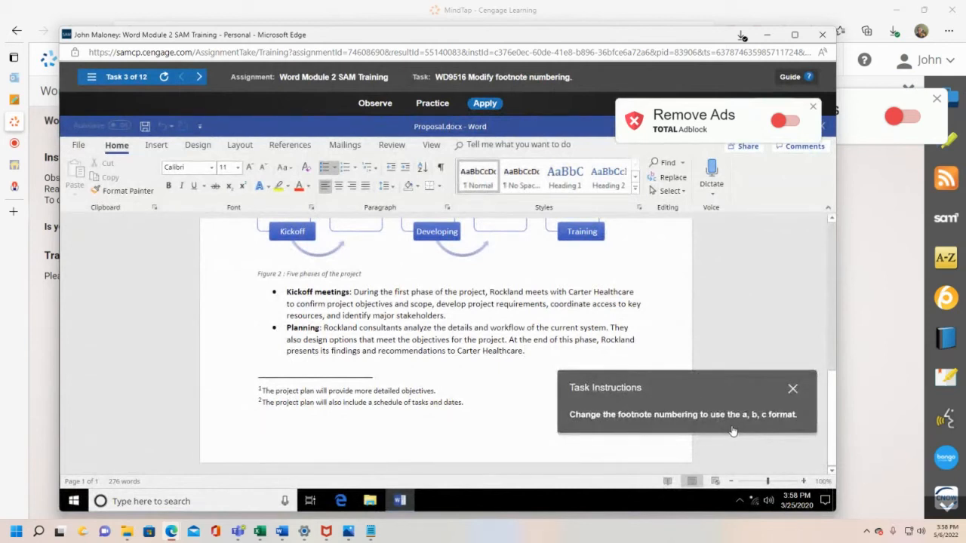
{"action": "left_click", "coordinate": [263, 391]}
{"action": "left_click", "coordinate": [290, 402]}
{"action": "left_click", "coordinate": [447, 207]}
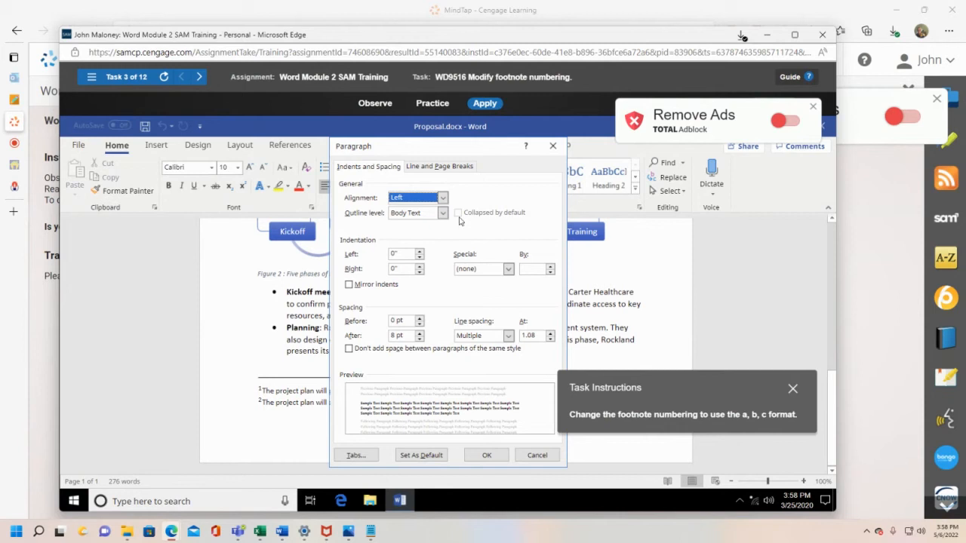
{"action": "left_click", "coordinate": [537, 455]}
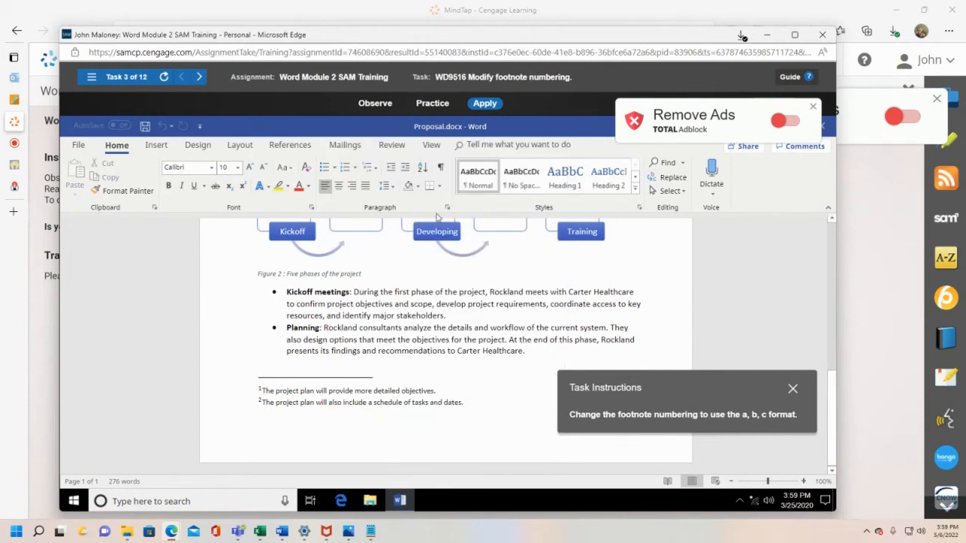
Step: Try to apply the a), b), c) list numbering format to the footnote text, and restart the task attempt
{"action": "left_click", "coordinate": [358, 170]}
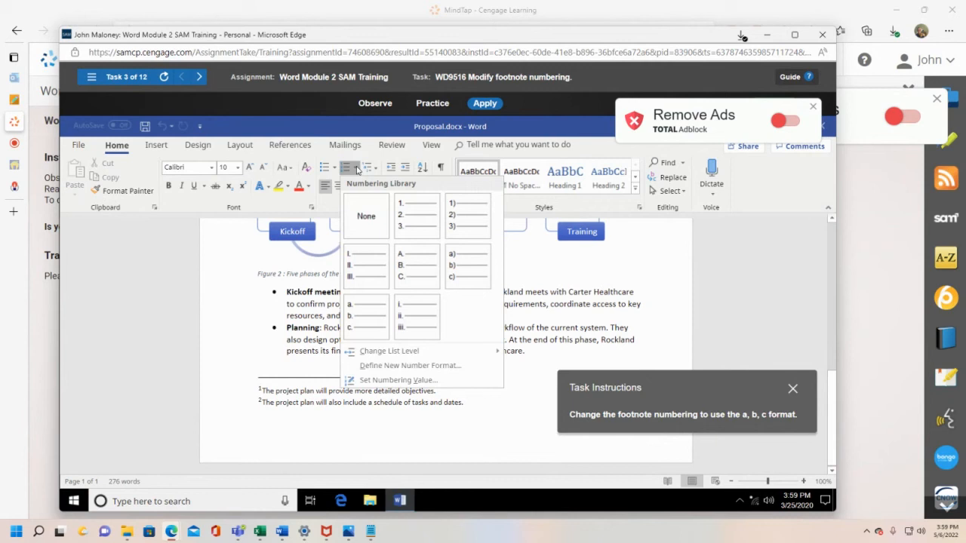
{"action": "left_click", "coordinate": [461, 259]}
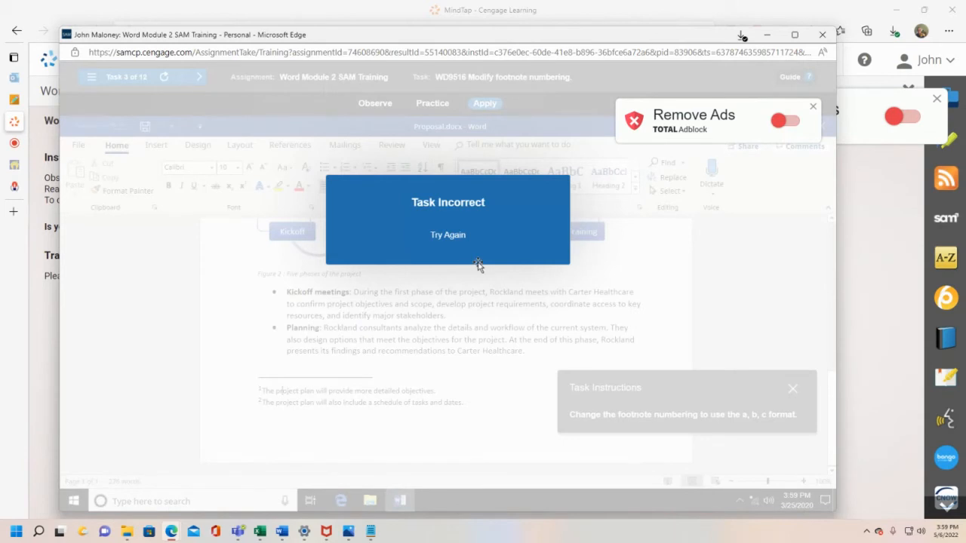
{"action": "left_click", "coordinate": [449, 240]}
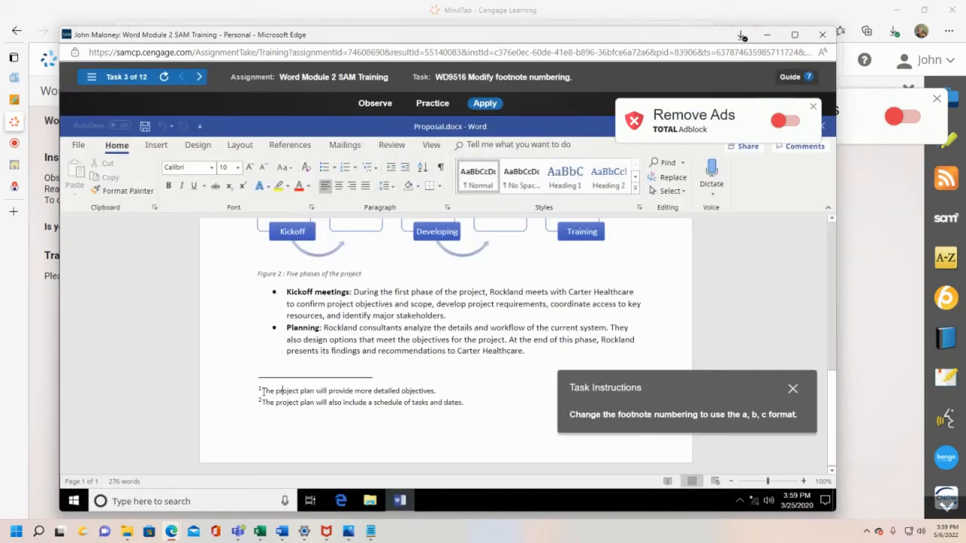
Step: Try to renumber the two selected footnotes with the a), b), c) list format and the Set Numbering Value command
{"action": "left_click_drag", "start_coordinate": [260, 391], "coordinate": [471, 402]}
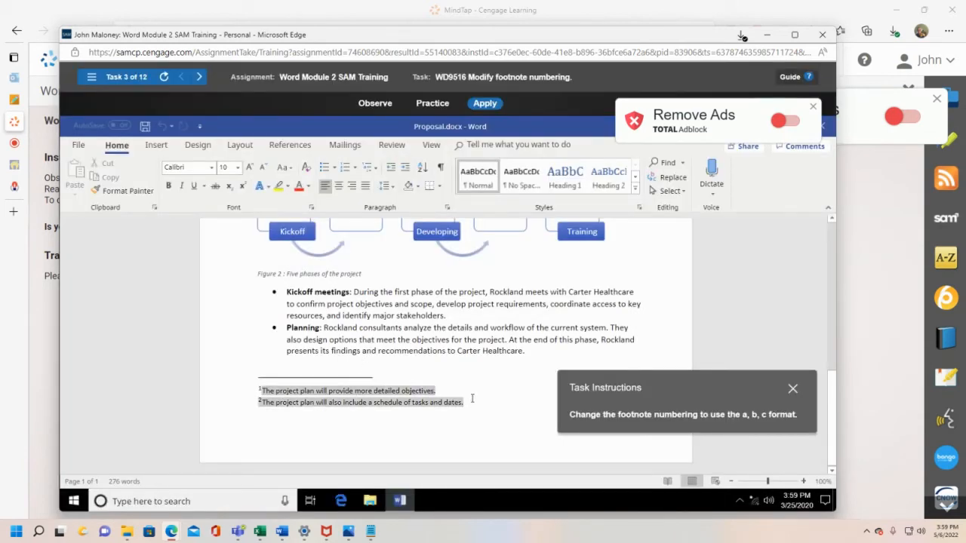
{"action": "left_click", "coordinate": [356, 169]}
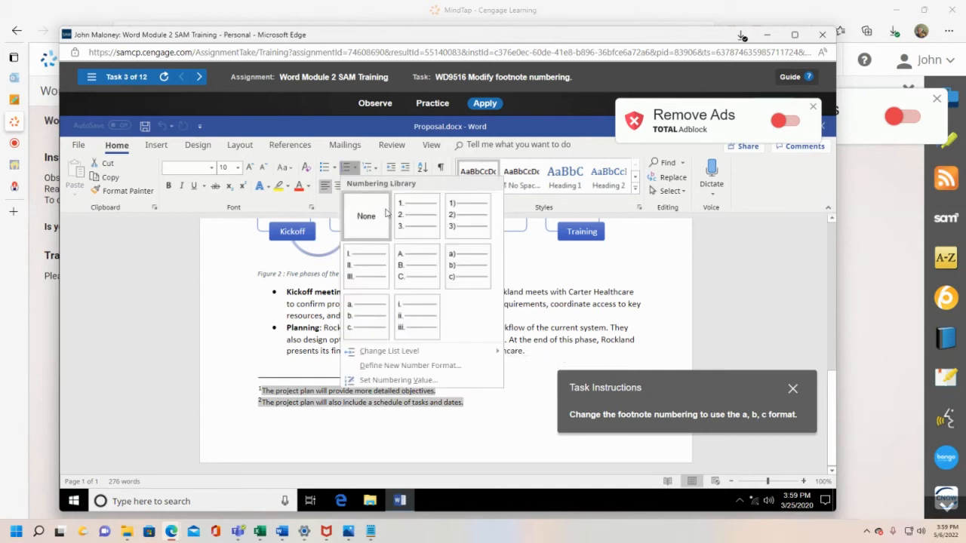
{"action": "left_click", "coordinate": [458, 264]}
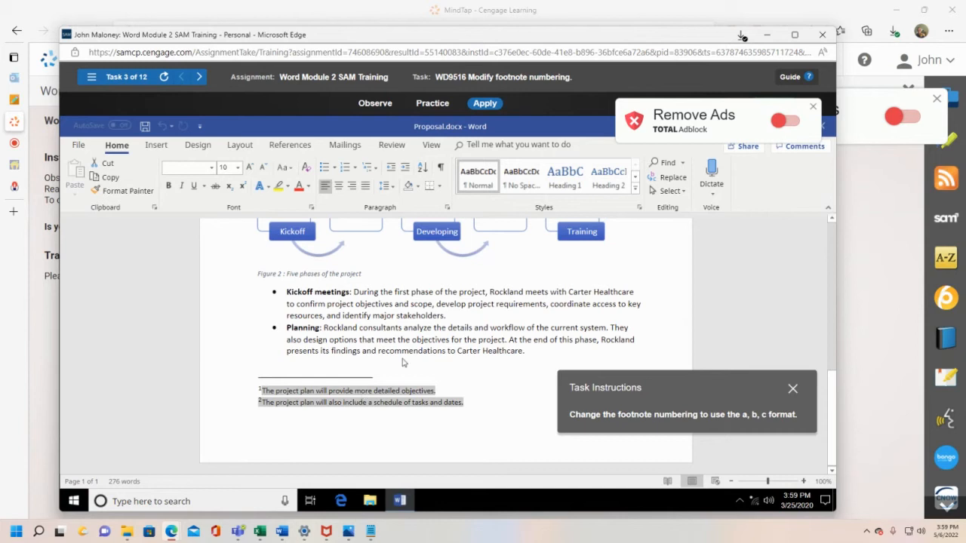
{"action": "left_click", "coordinate": [358, 169]}
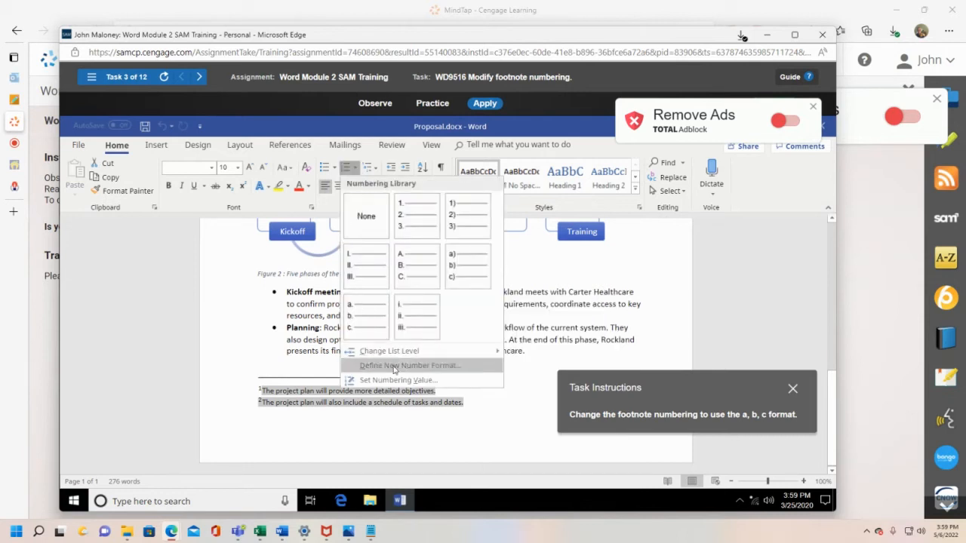
{"action": "mouse_move", "coordinate": [403, 351]}
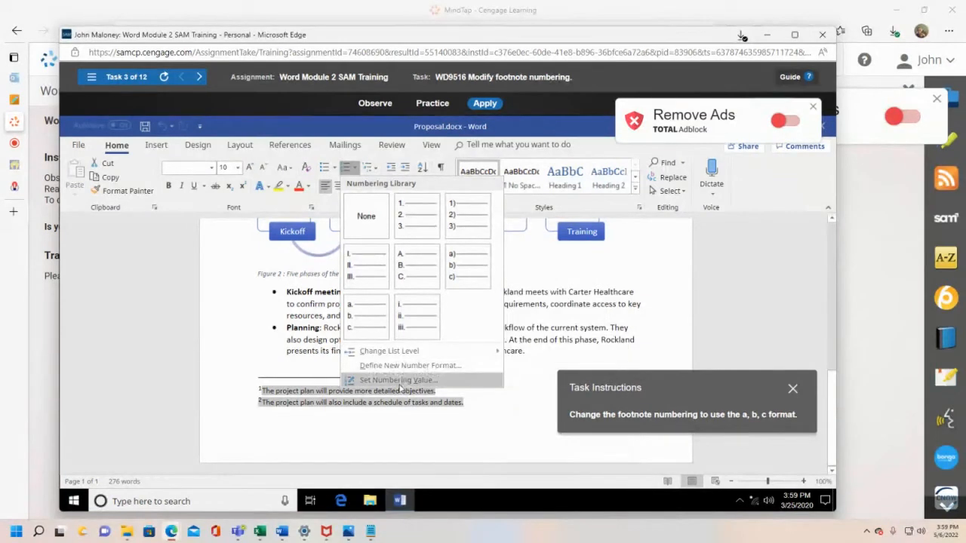
{"action": "left_click", "coordinate": [401, 382]}
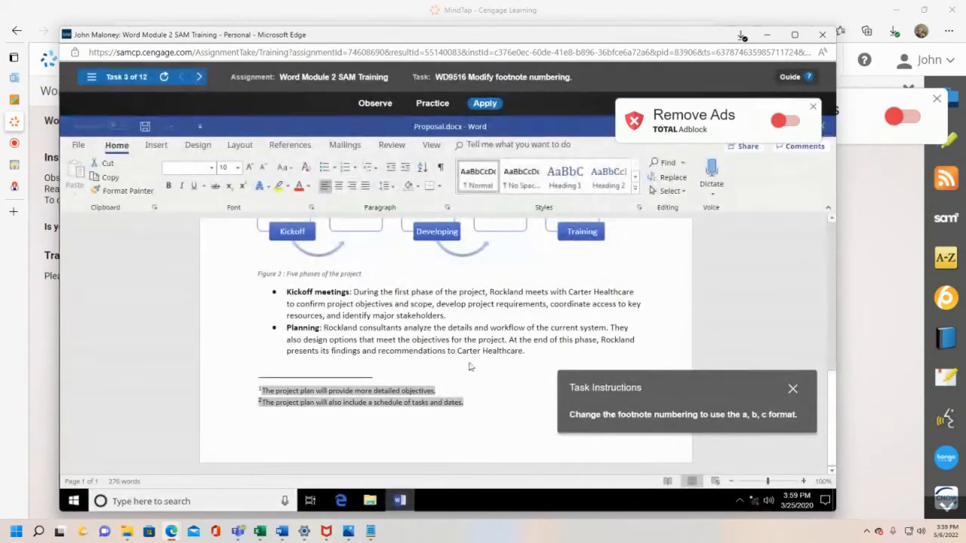
Step: Switch the footnote numbering task to Practice mode, start the guided walkthrough and continue past its introduction
{"action": "left_click", "coordinate": [430, 107]}
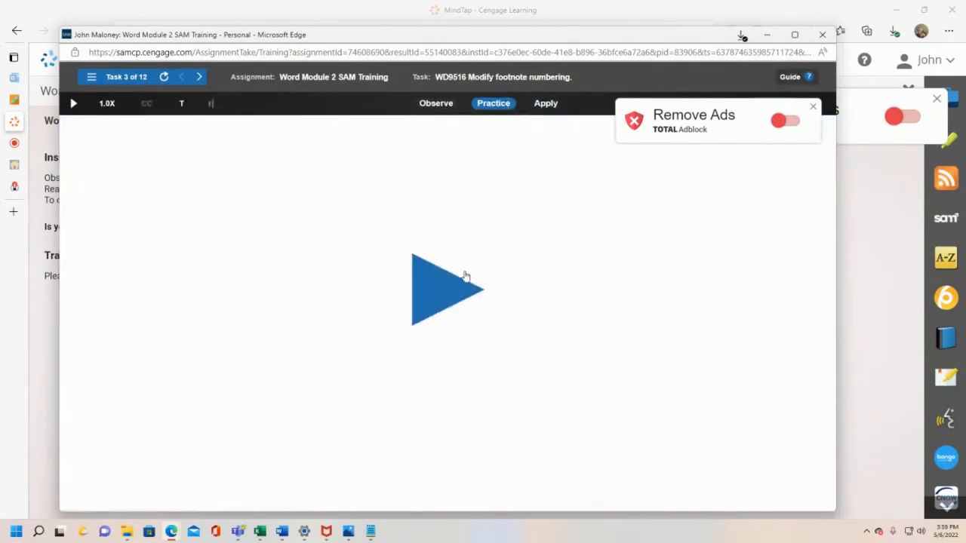
{"action": "left_click", "coordinate": [451, 282]}
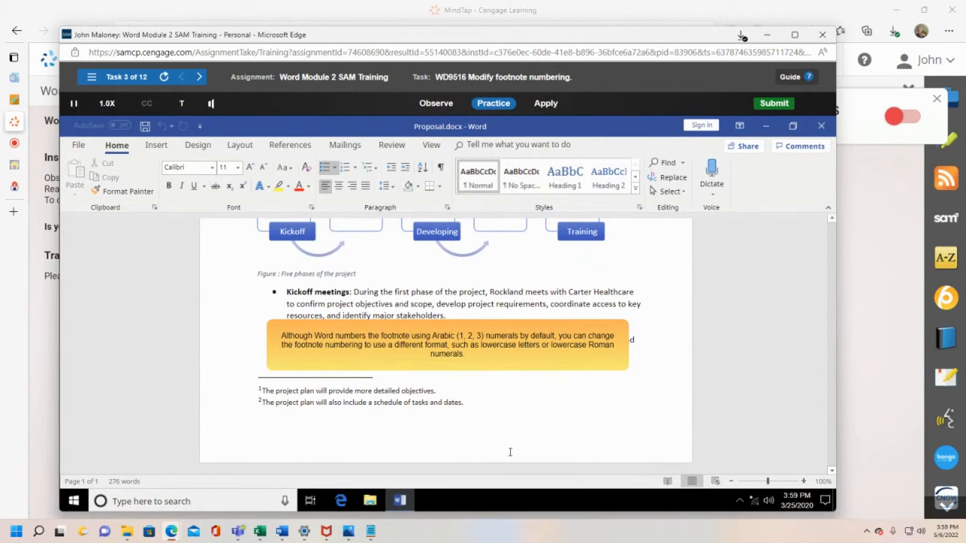
{"action": "left_click", "coordinate": [432, 338]}
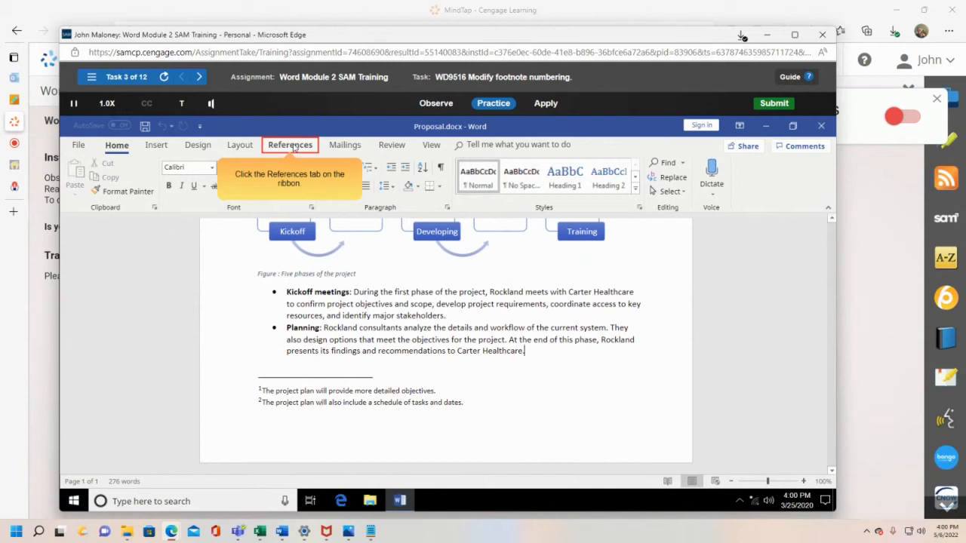
Step: In the practice document, set the footnote number format to a, b, c and apply it to the whole document
{"action": "left_click", "coordinate": [294, 147]}
{"action": "left_click", "coordinate": [284, 147]}
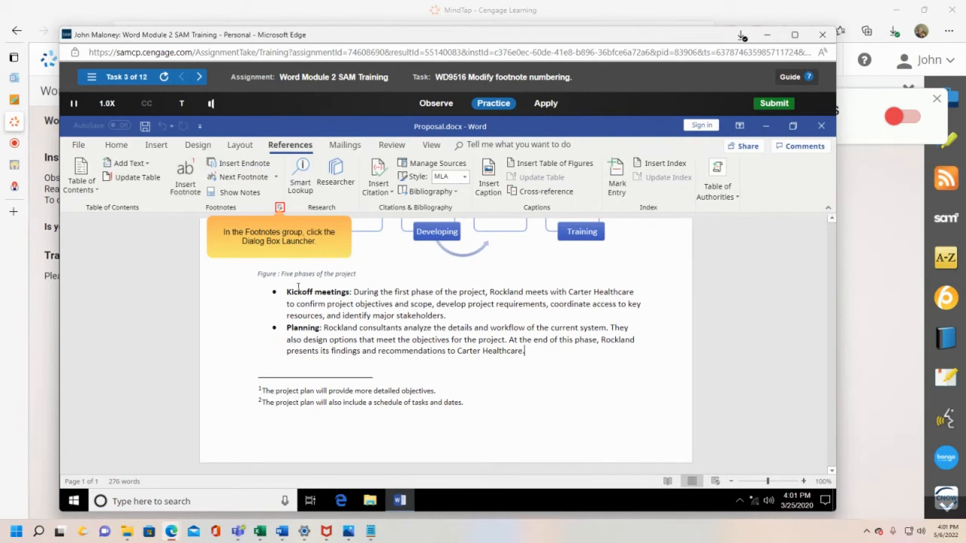
{"action": "left_click", "coordinate": [280, 209]}
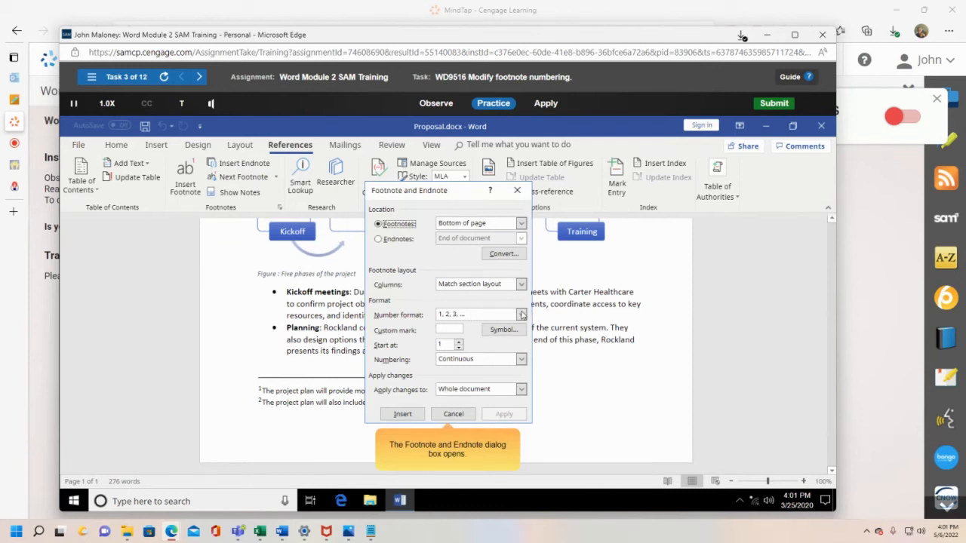
{"action": "left_click", "coordinate": [521, 315]}
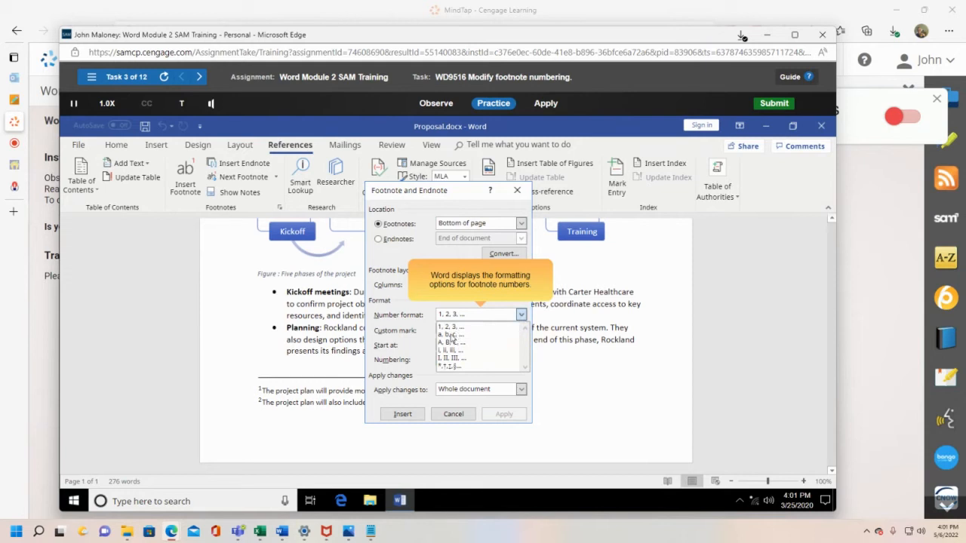
{"action": "left_click", "coordinate": [452, 334]}
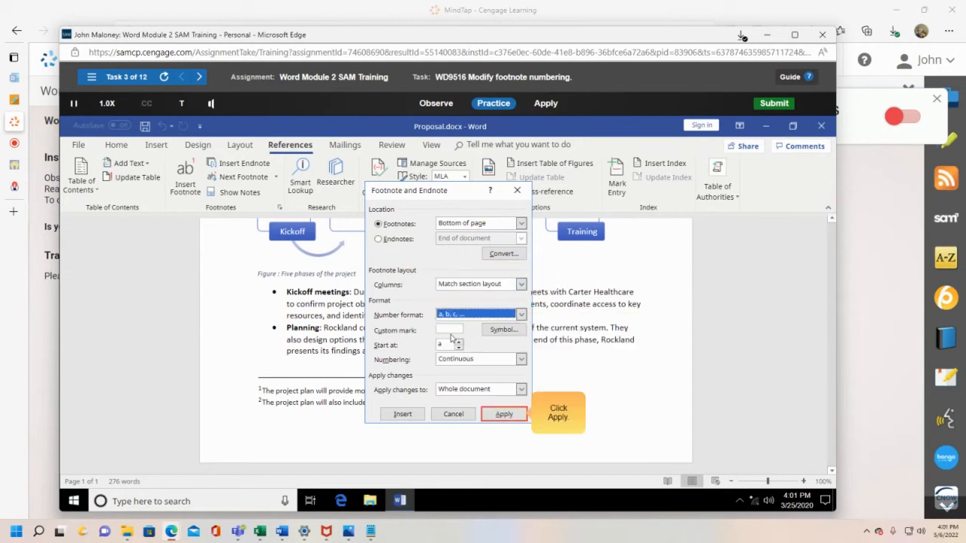
{"action": "left_click", "coordinate": [503, 415]}
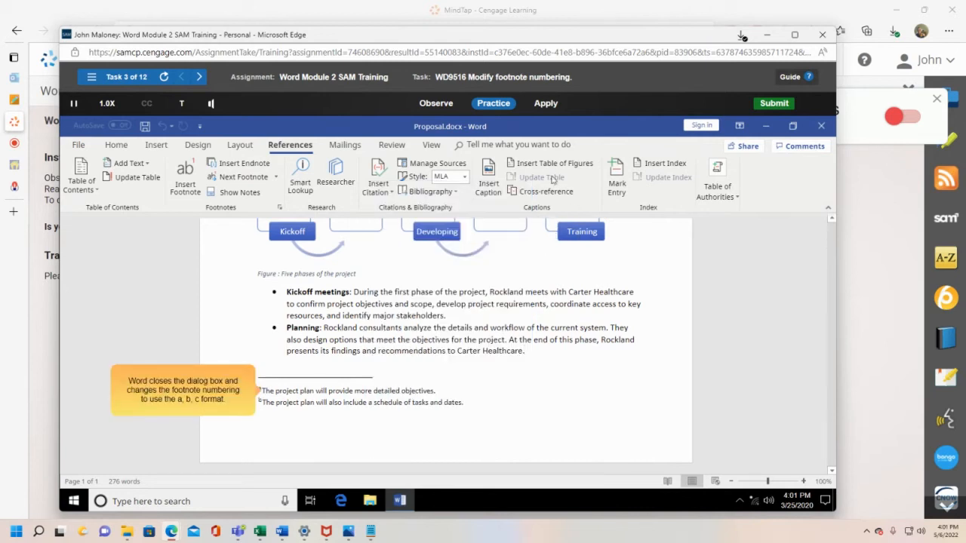
Step: Return to Apply mode and change the footnote number format to a, b, c for the whole document
{"action": "left_click", "coordinate": [547, 105]}
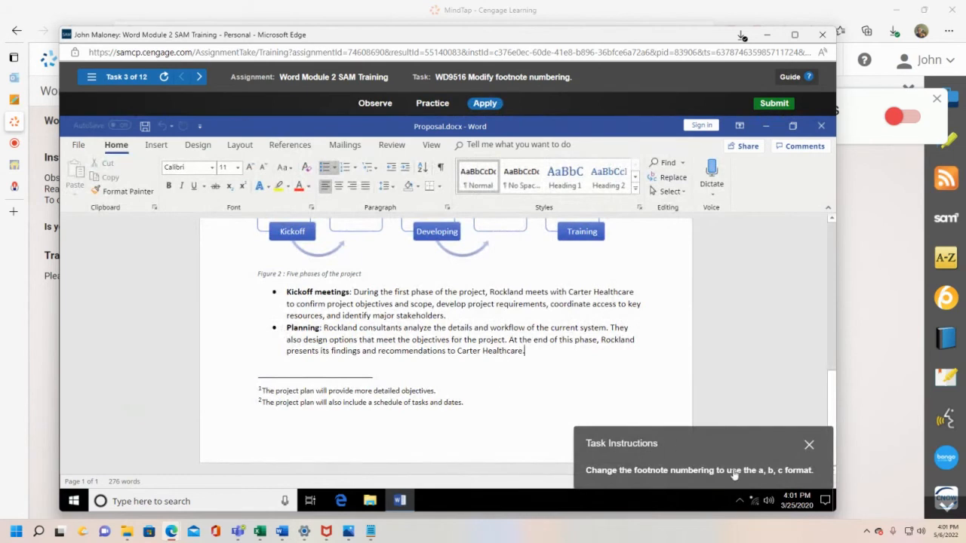
{"action": "left_click_drag", "start_coordinate": [723, 444], "coordinate": [673, 170]}
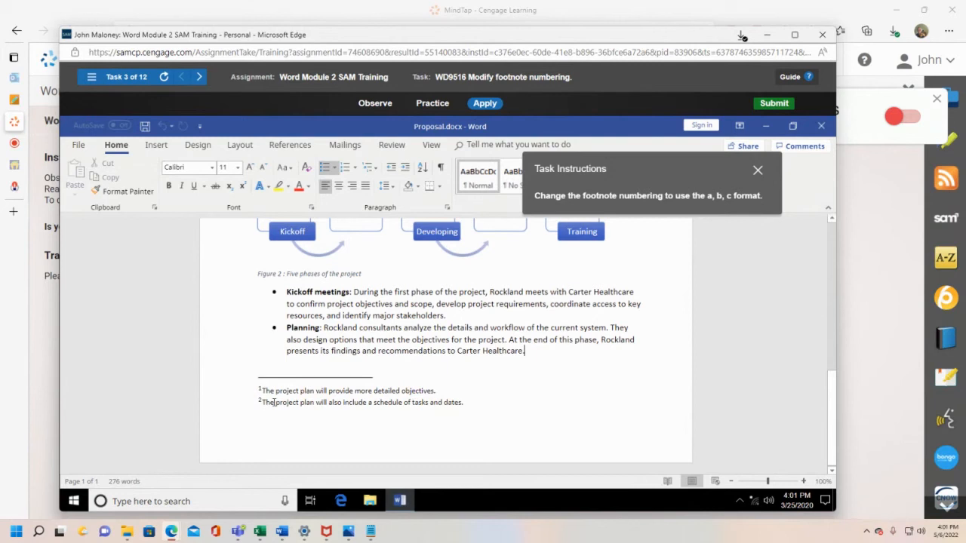
{"action": "left_click", "coordinate": [293, 146]}
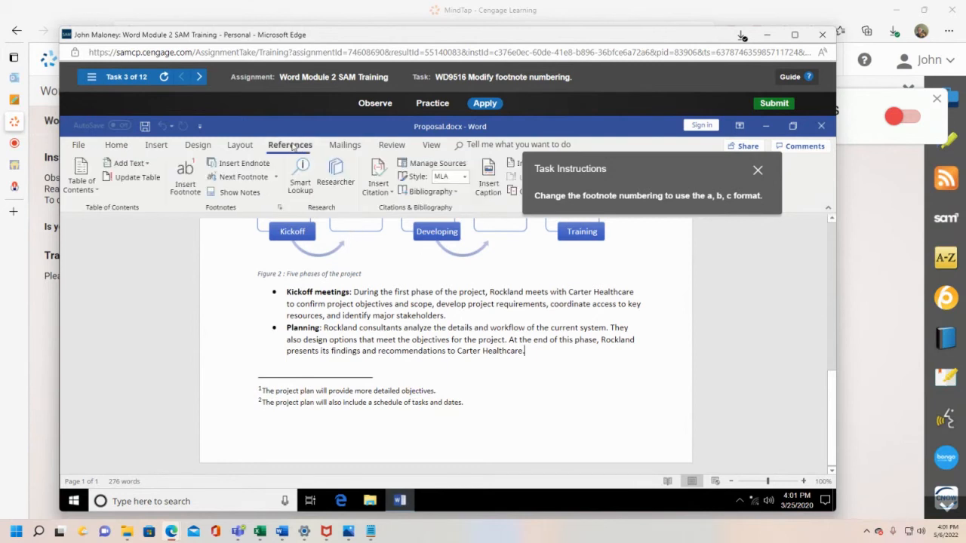
{"action": "left_click_drag", "start_coordinate": [674, 164], "coordinate": [688, 339]}
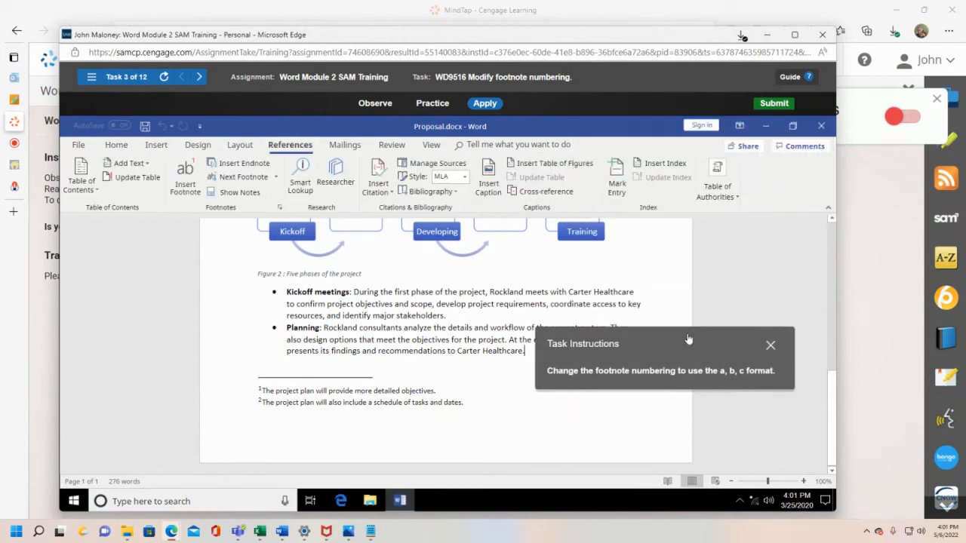
{"action": "left_click", "coordinate": [281, 208]}
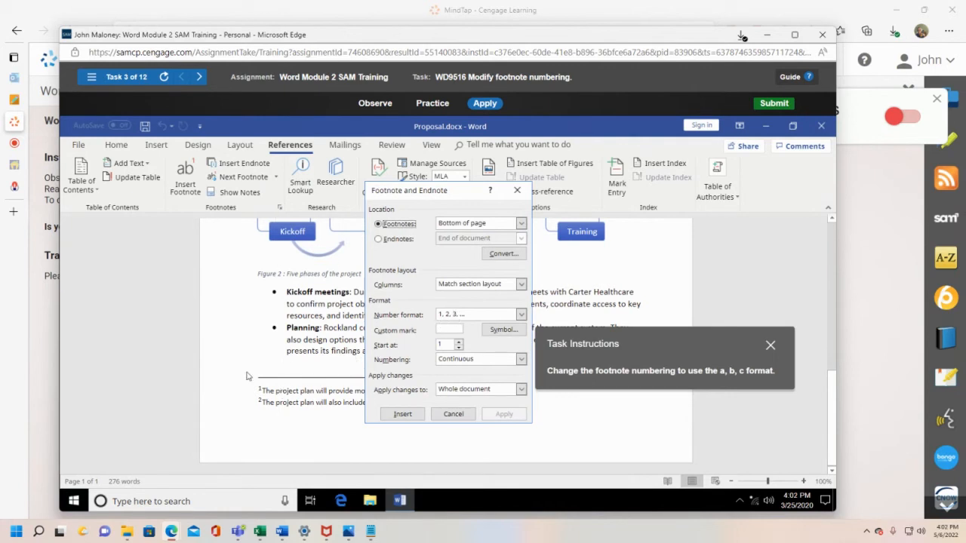
{"action": "left_click", "coordinate": [520, 315]}
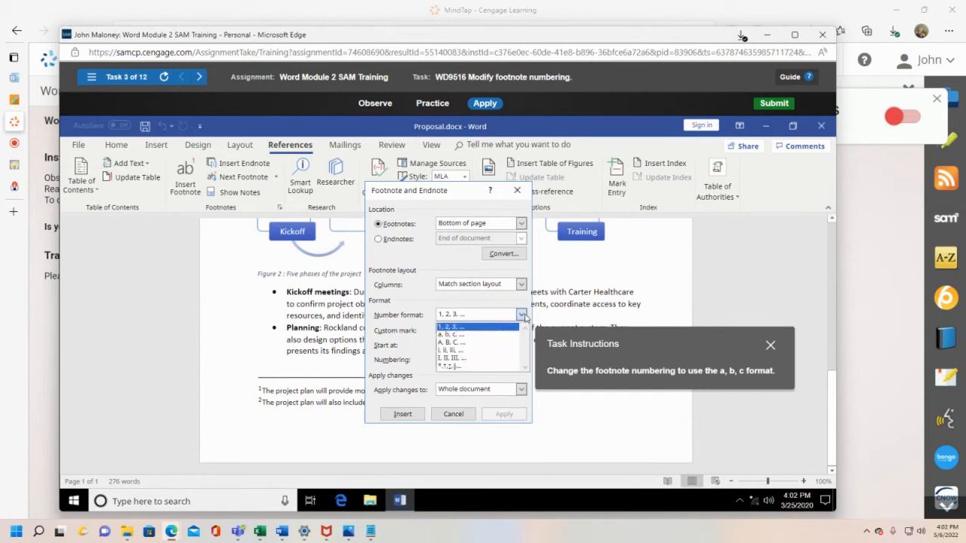
{"action": "left_click", "coordinate": [485, 337]}
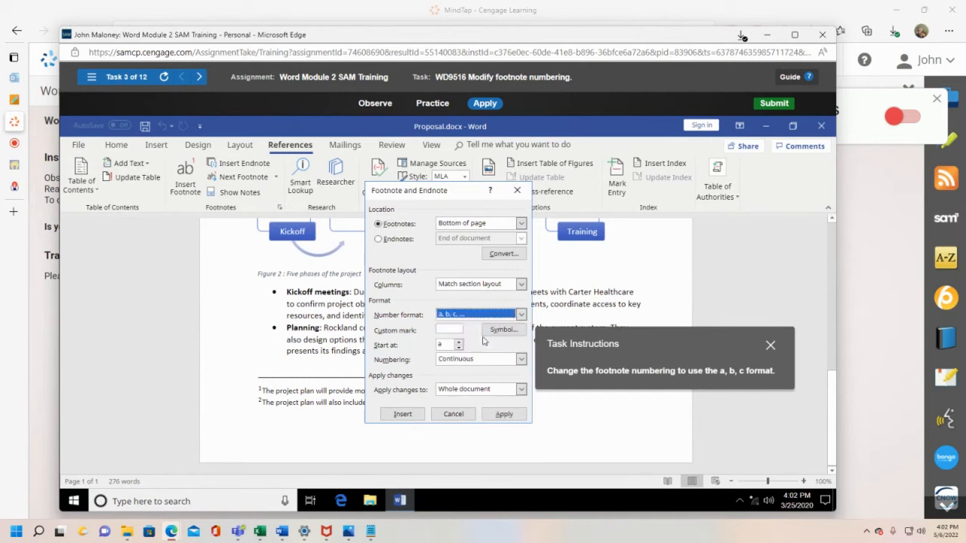
{"action": "left_click", "coordinate": [503, 415]}
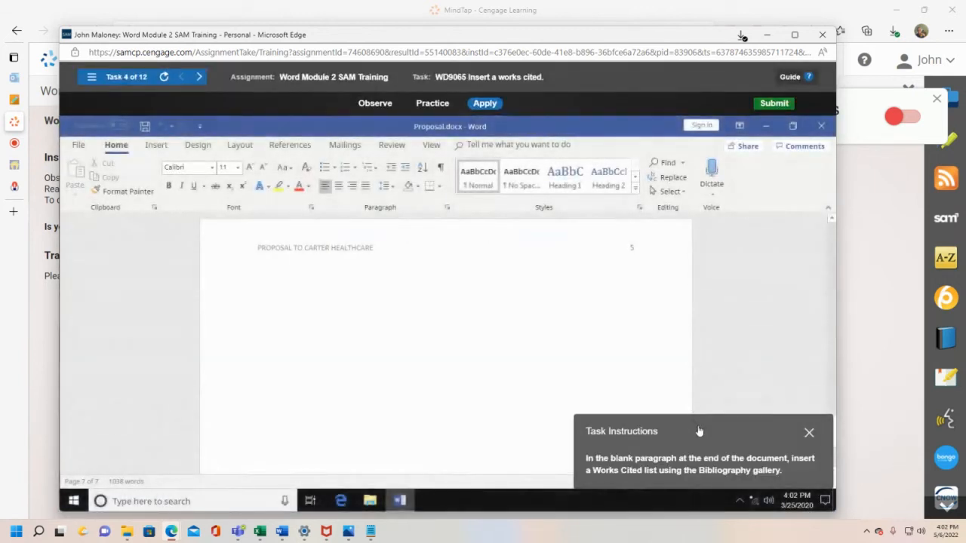
Step: Insert the built-in Works Cited list from the Bibliography gallery in the blank paragraph at the end of the document
{"action": "left_click_drag", "start_coordinate": [699, 431], "coordinate": [566, 249]}
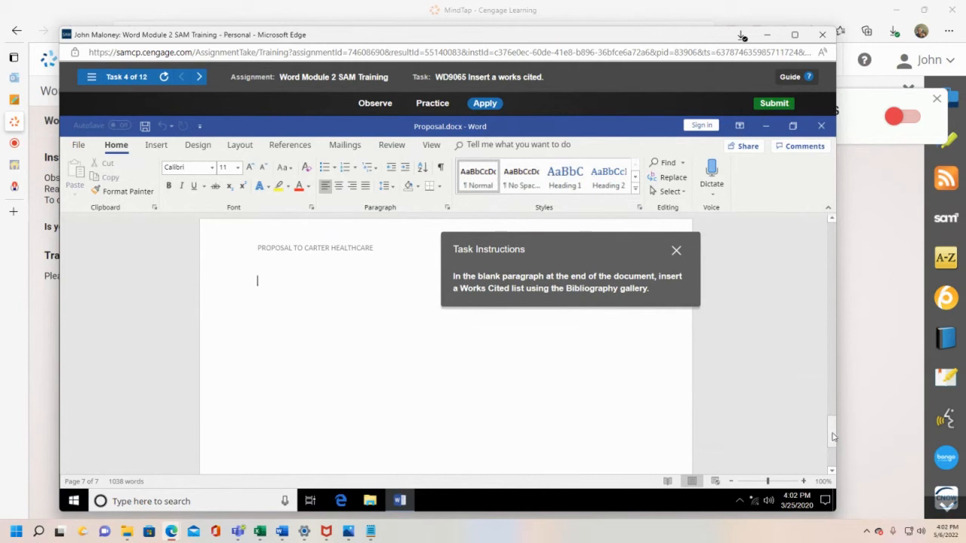
{"action": "mouse_move", "coordinate": [833, 436]}
{"action": "left_mouse_down"}
{"action": "mouse_move", "coordinate": [832, 260]}
{"action": "mouse_move", "coordinate": [831, 396]}
{"action": "mouse_move", "coordinate": [851, 477]}
{"action": "mouse_move", "coordinate": [845, 429]}
{"action": "left_mouse_up"}
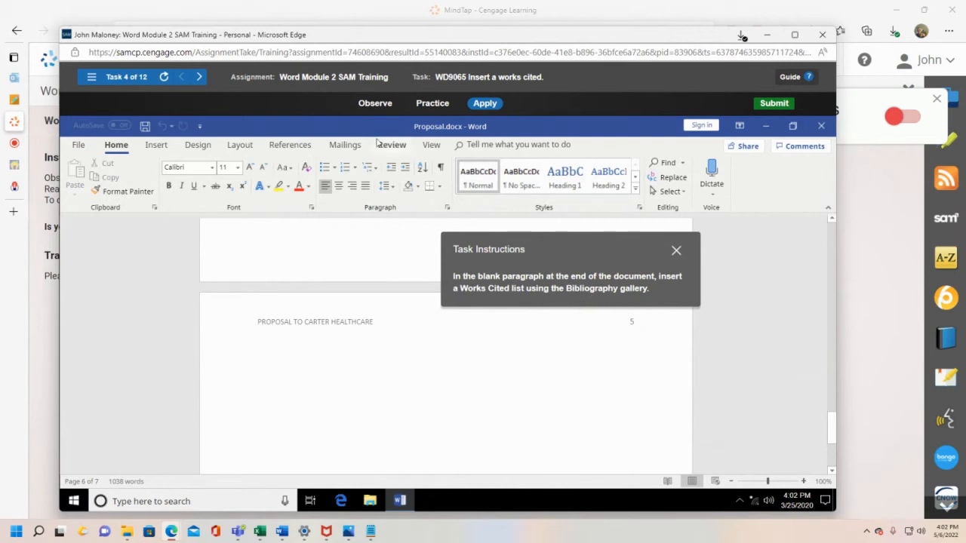
{"action": "left_click", "coordinate": [288, 145]}
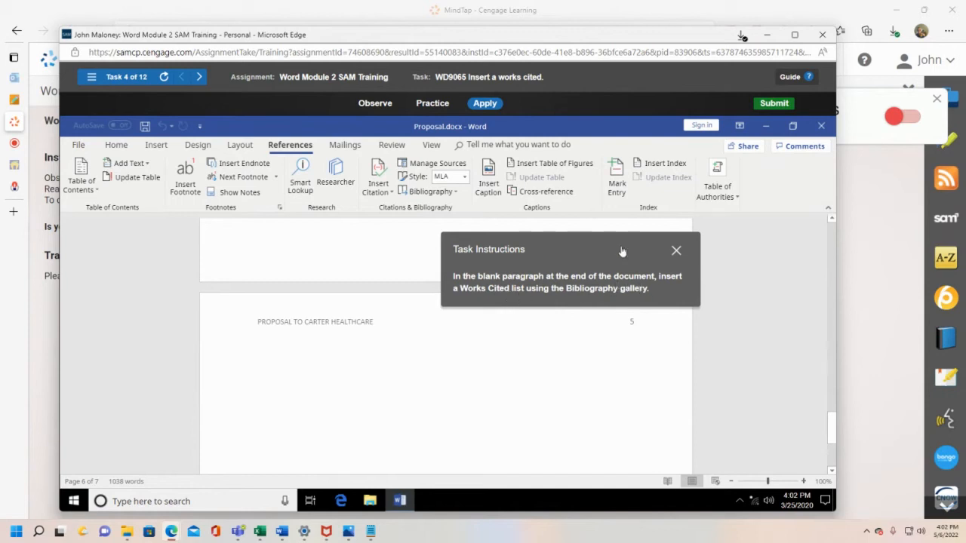
{"action": "left_click", "coordinate": [456, 194]}
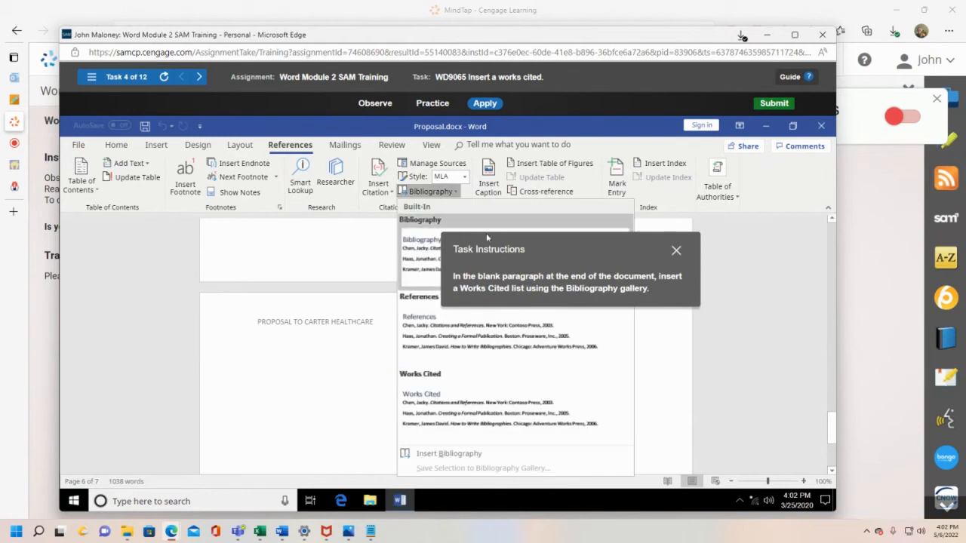
{"action": "left_click_drag", "start_coordinate": [541, 249], "coordinate": [171, 183]}
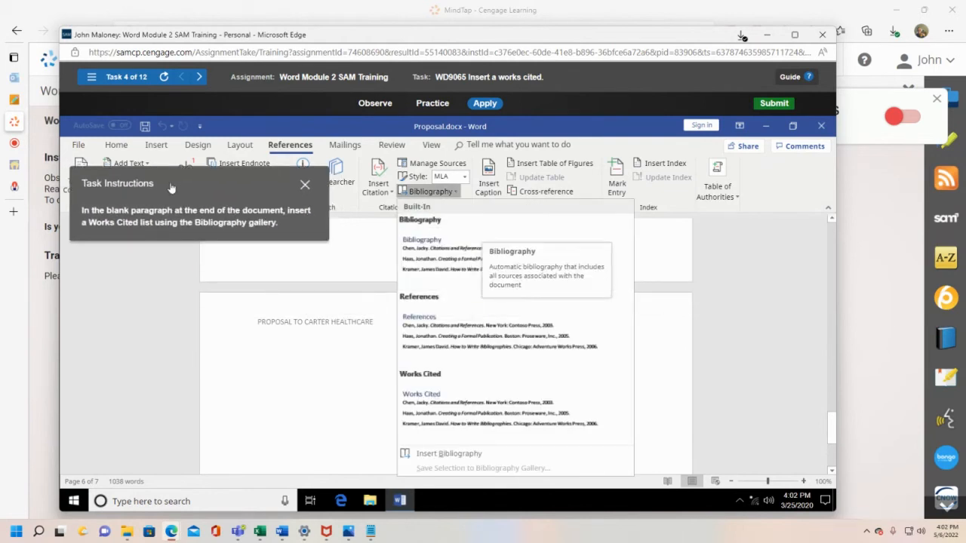
{"action": "left_click", "coordinate": [431, 391]}
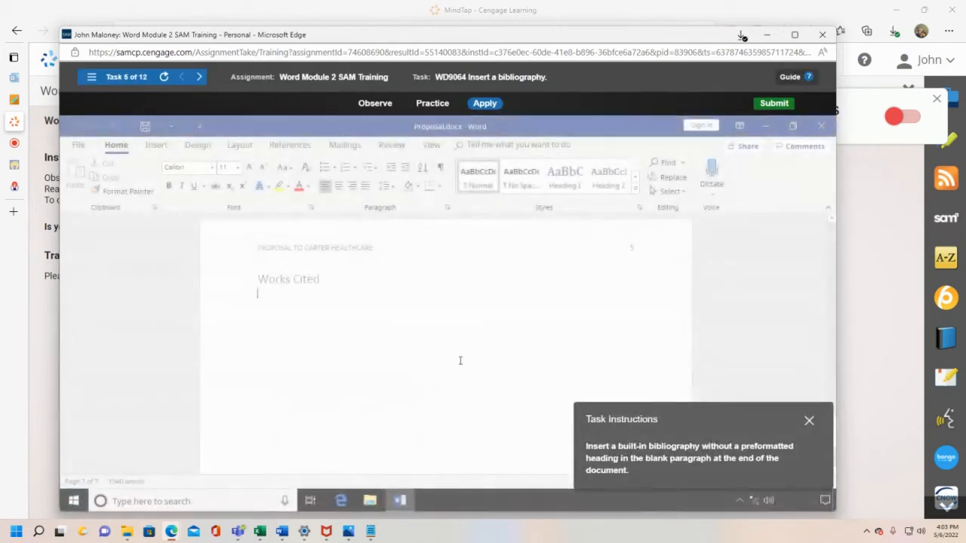
Step: Insert a built-in bibliography without a preformatted heading in the blank paragraph below the Works Cited heading
{"action": "left_click_drag", "start_coordinate": [766, 410], "coordinate": [702, 233]}
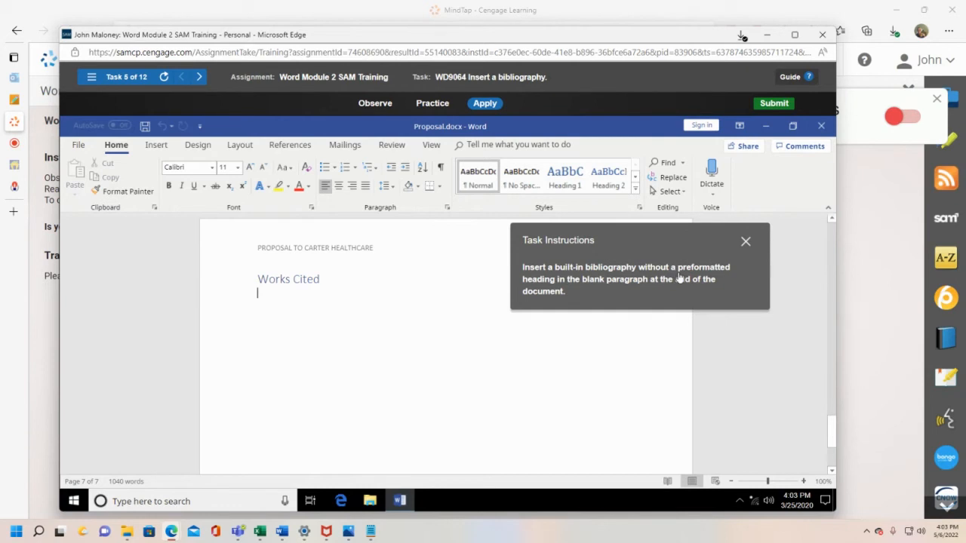
{"action": "left_click", "coordinate": [276, 145]}
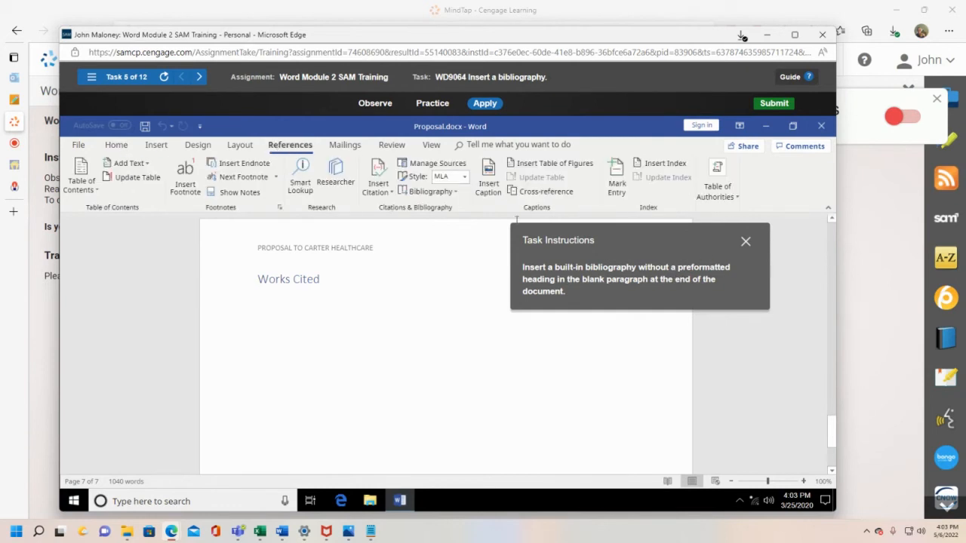
{"action": "left_click_drag", "start_coordinate": [674, 239], "coordinate": [202, 189]}
{"action": "left_click", "coordinate": [457, 192]}
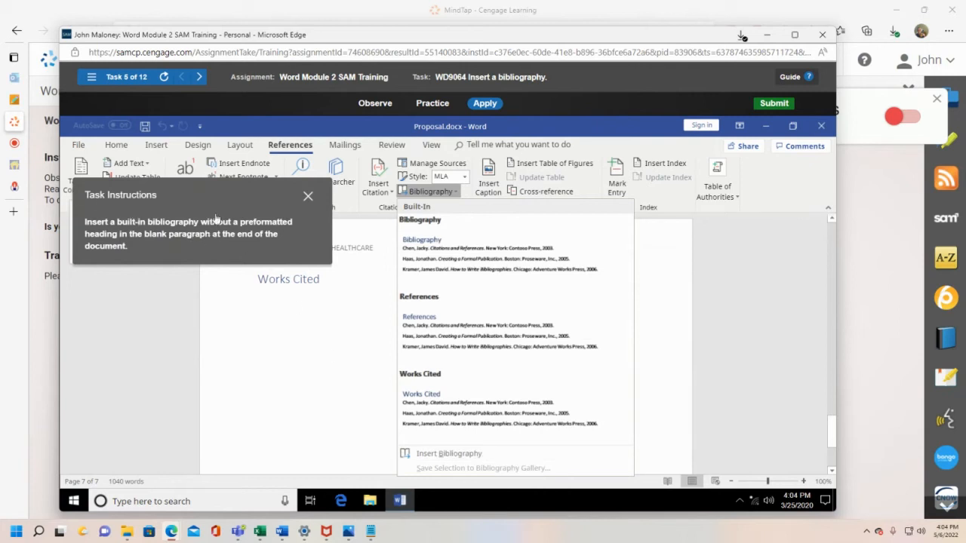
{"action": "left_click", "coordinate": [432, 457]}
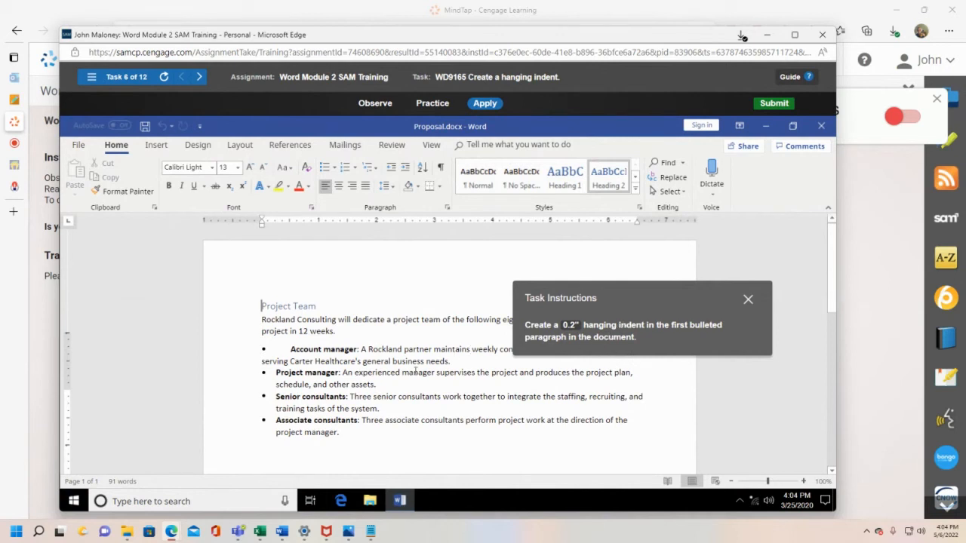
Step: Create a 0.2" hanging indent in the first bulleted paragraph, "Account manager"
{"action": "left_click", "coordinate": [291, 350]}
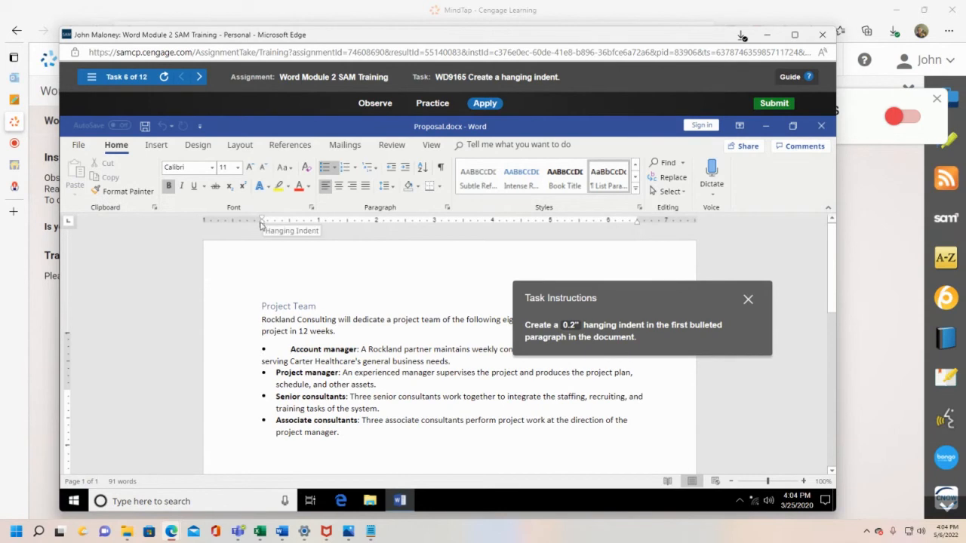
{"action": "left_click_drag", "start_coordinate": [267, 223], "coordinate": [269, 227]}
{"action": "left_click_drag", "start_coordinate": [263, 225], "coordinate": [269, 225]}
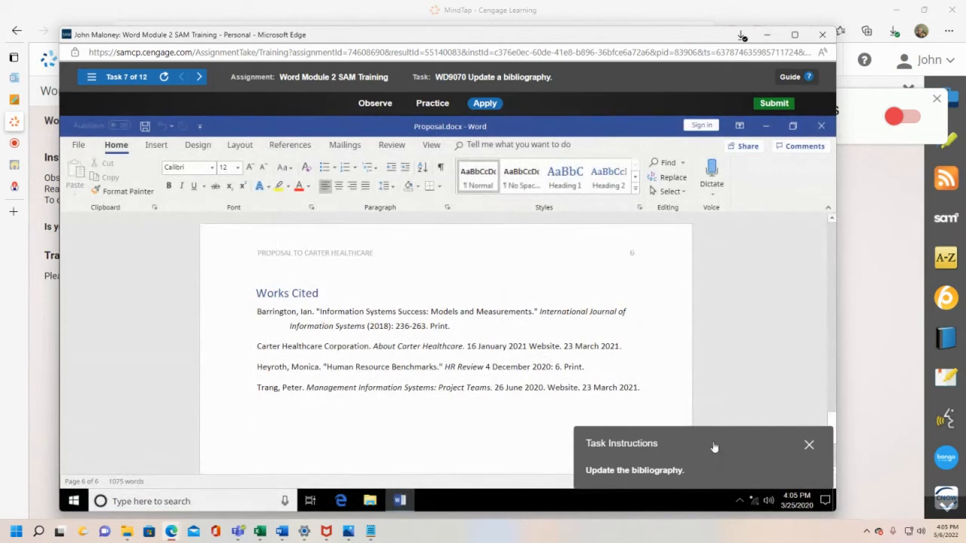
Step: Update the Works Cited bibliography field on the last page of the proposal
{"action": "left_click", "coordinate": [290, 145]}
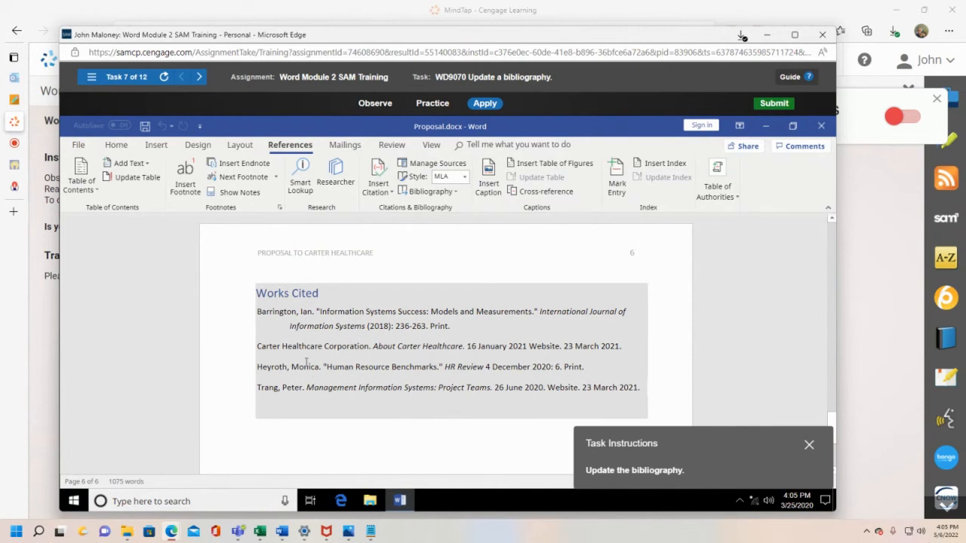
{"action": "right_click", "coordinate": [307, 363]}
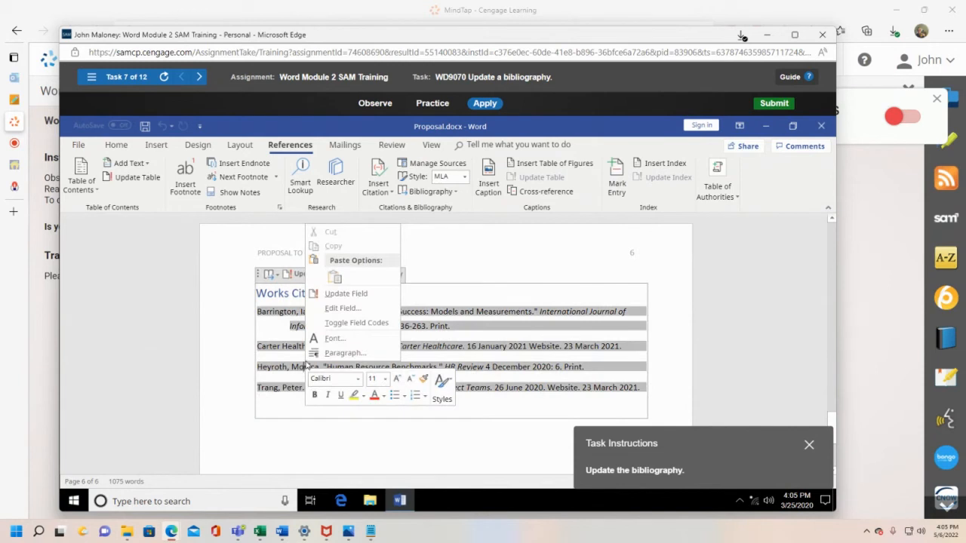
{"action": "left_click", "coordinate": [344, 295]}
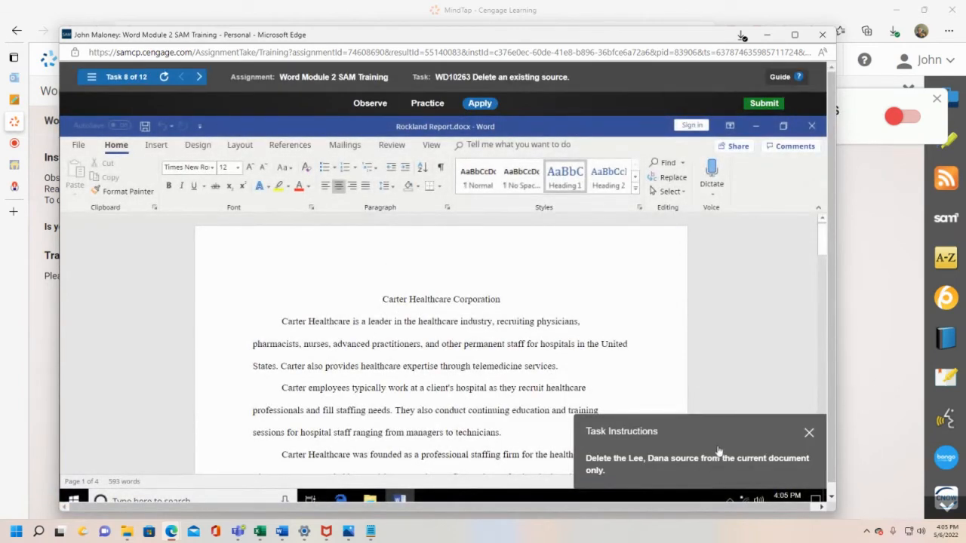
Step: Delete the "Trends in Medicine (2021)" source from the document's current list and close Source Manager
{"action": "left_click_drag", "start_coordinate": [716, 434], "coordinate": [682, 261]}
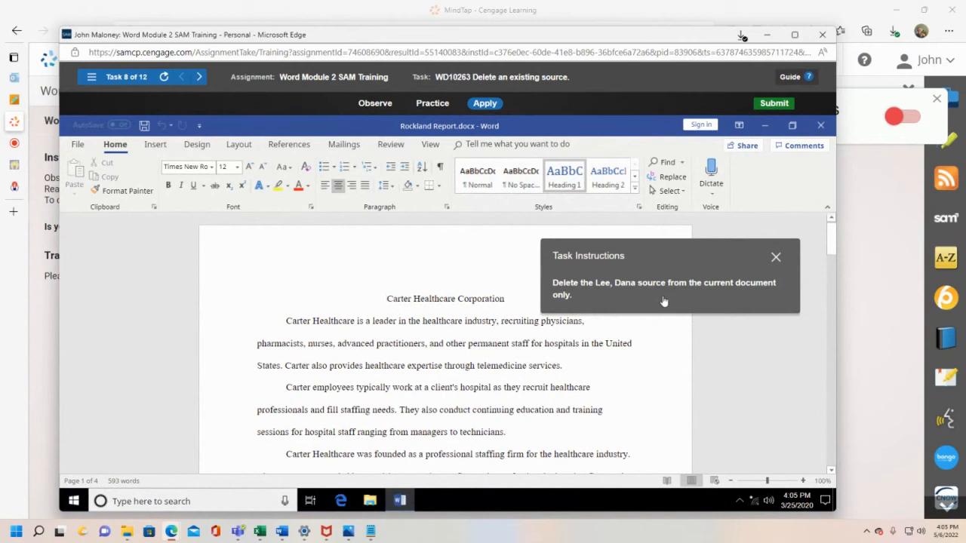
{"action": "left_click_drag", "start_coordinate": [691, 257], "coordinate": [89, 277]}
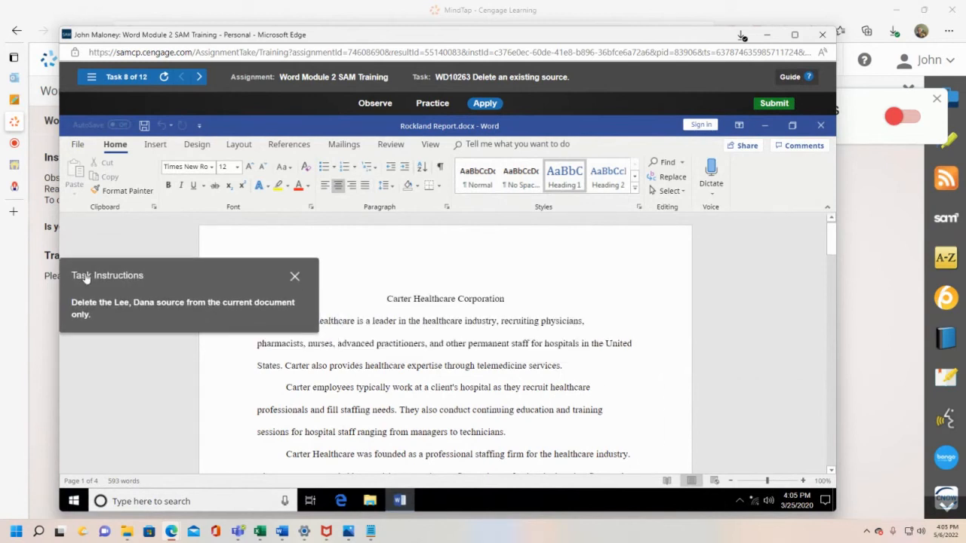
{"action": "left_click", "coordinate": [289, 144]}
{"action": "left_click_drag", "start_coordinate": [240, 270], "coordinate": [243, 408]}
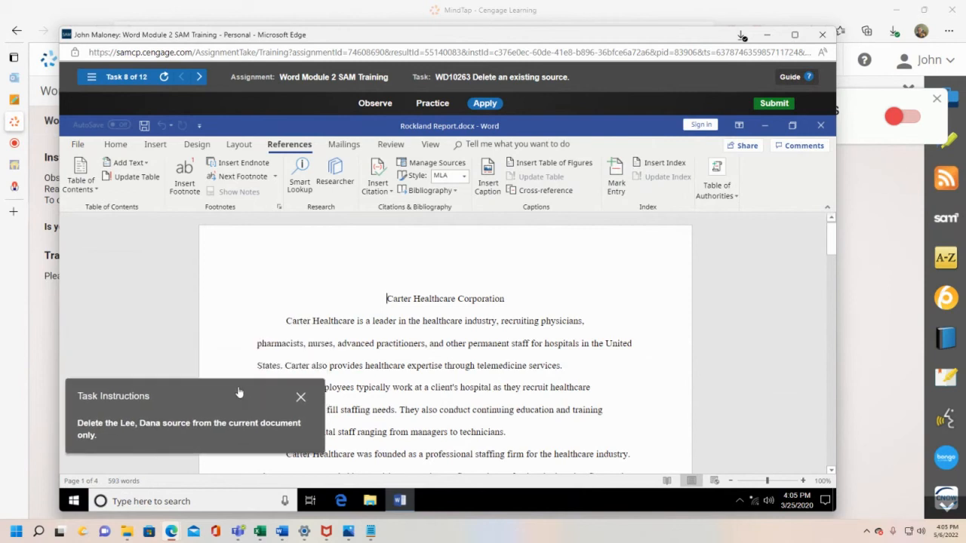
{"action": "left_click", "coordinate": [442, 165]}
{"action": "left_click_drag", "start_coordinate": [485, 166], "coordinate": [492, 148]}
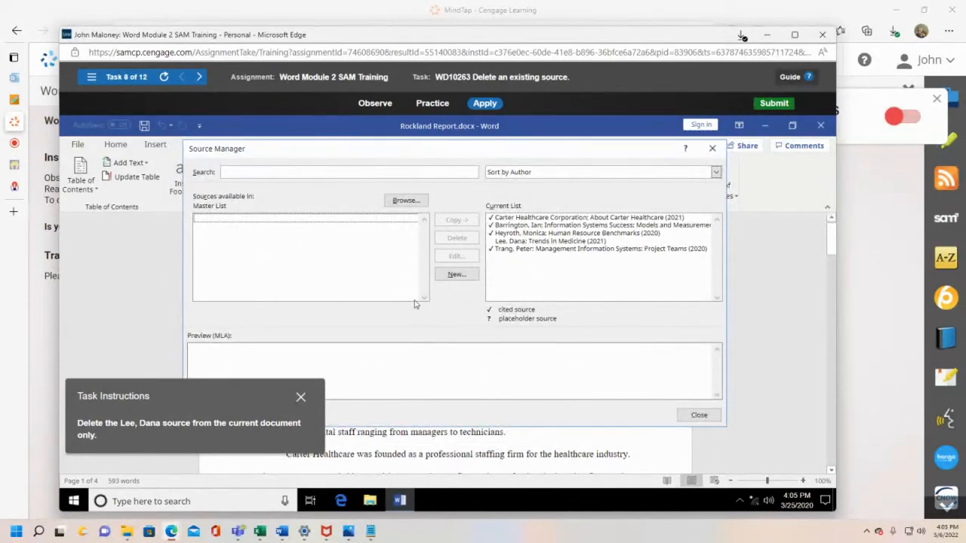
{"action": "left_click", "coordinate": [520, 242]}
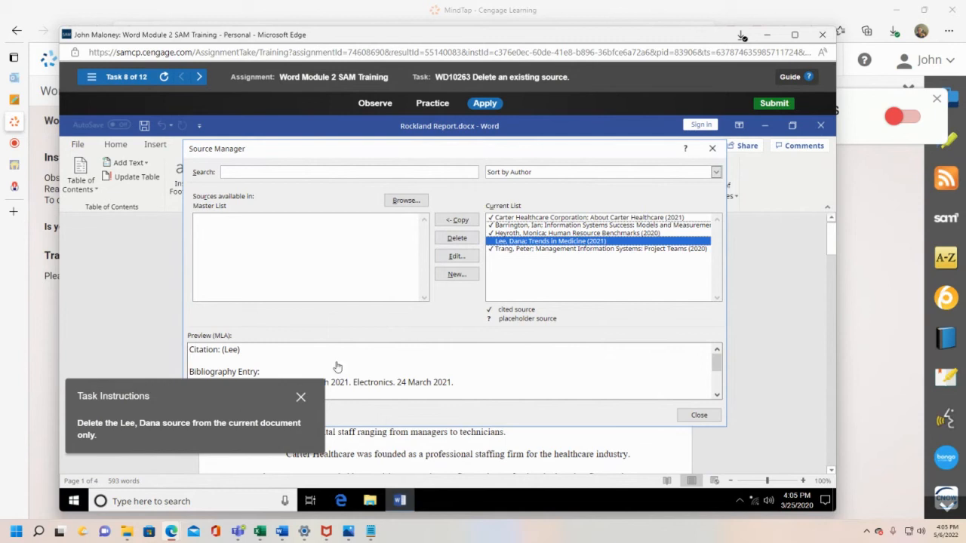
{"action": "left_click", "coordinate": [455, 238]}
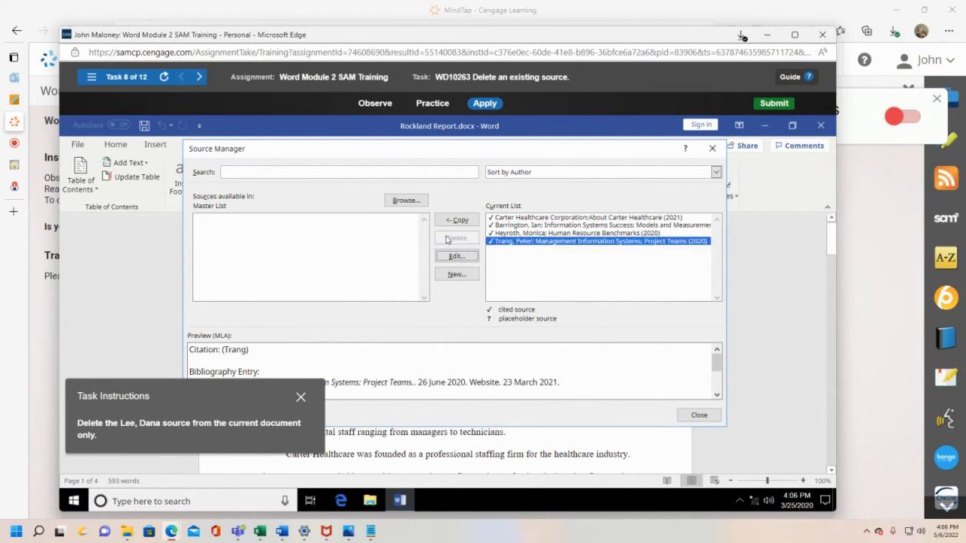
{"action": "left_click_drag", "start_coordinate": [241, 396], "coordinate": [302, 202]}
{"action": "left_click", "coordinate": [699, 415]}
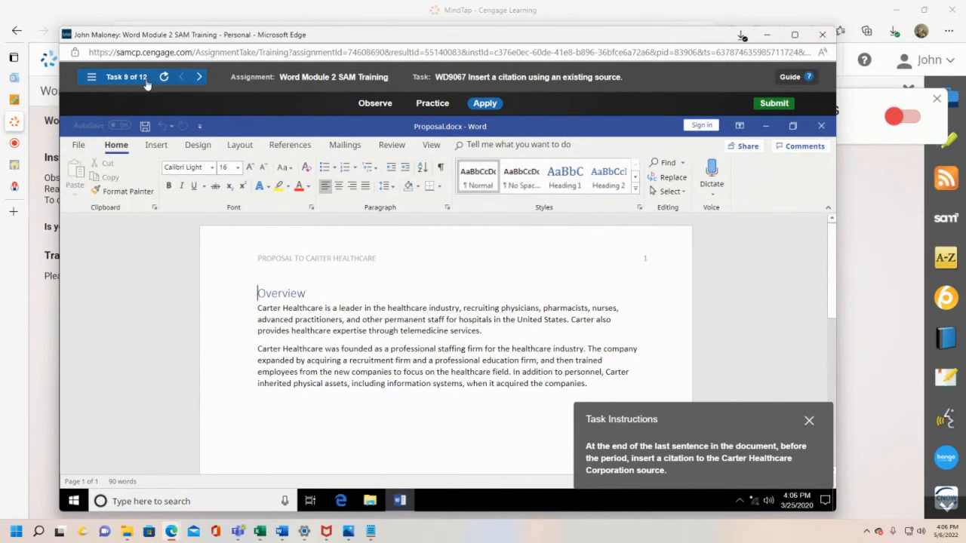
Step: Exit the Word Module 2 training and start the Word Module 3 SAM Training from the course list
{"action": "left_click", "coordinate": [822, 35]}
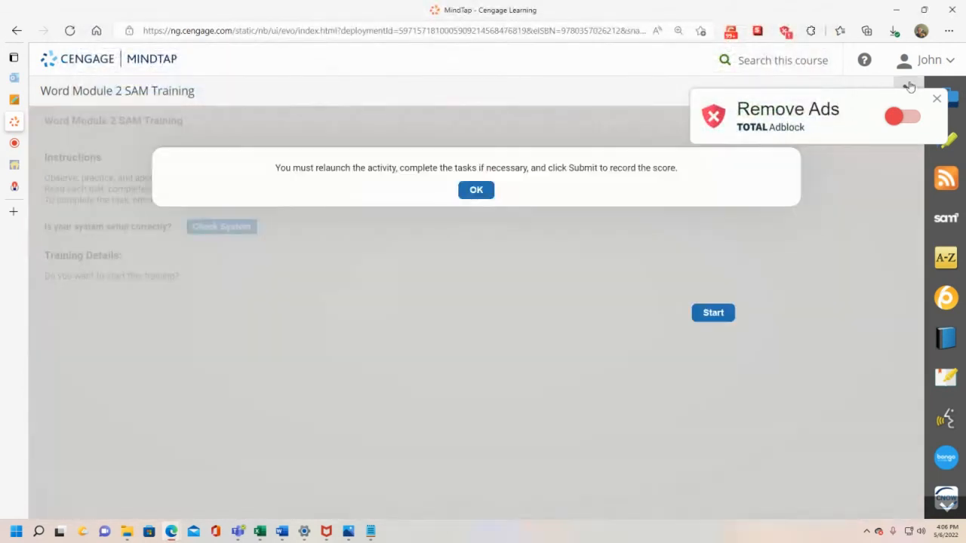
{"action": "left_click", "coordinate": [474, 189]}
{"action": "scroll", "coordinate": [347, 335], "scroll_direction": "down", "scroll_amount": 5}
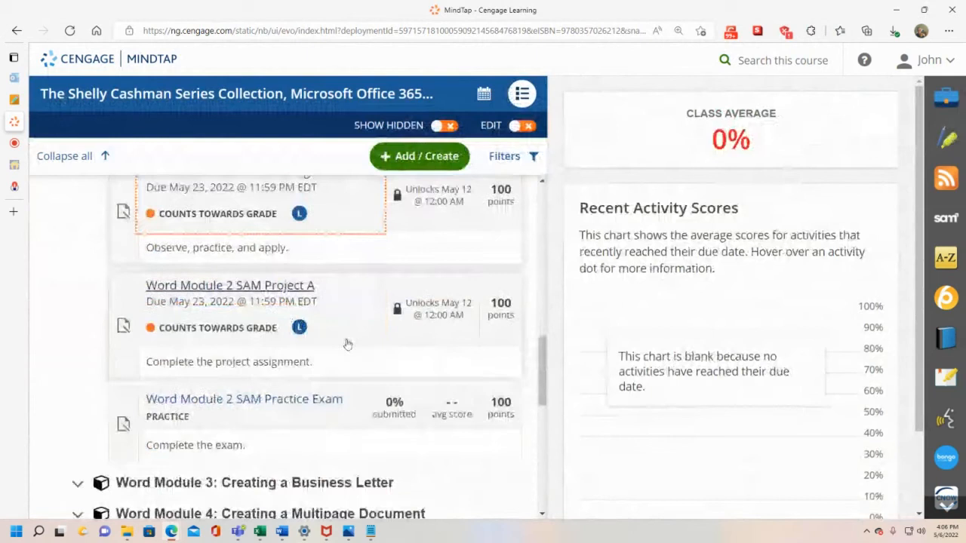
{"action": "left_click", "coordinate": [302, 330]}
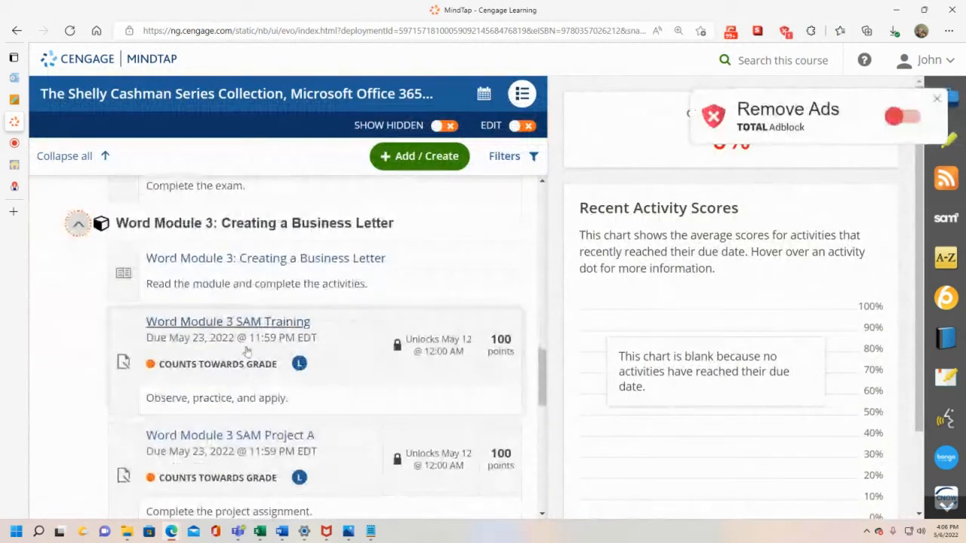
{"action": "left_click", "coordinate": [215, 326]}
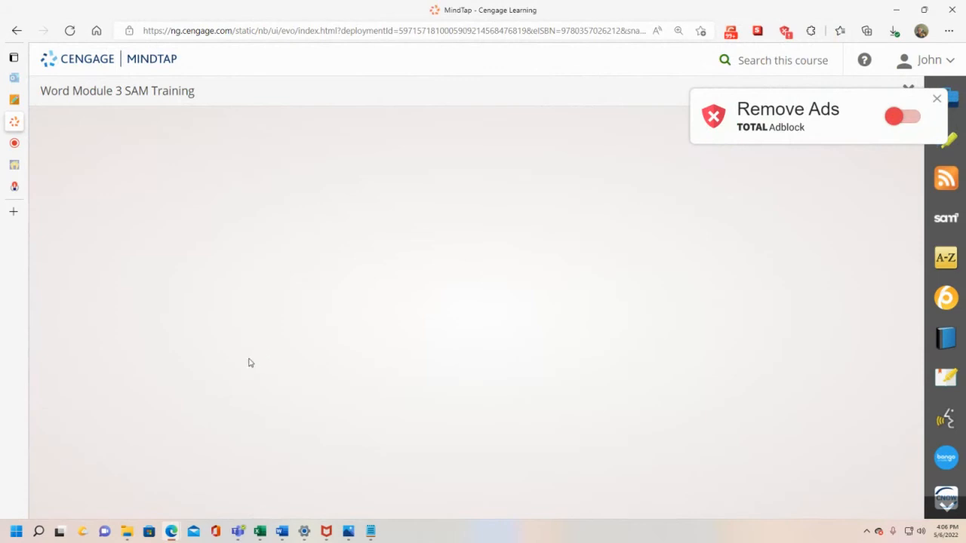
{"action": "left_click", "coordinate": [726, 312]}
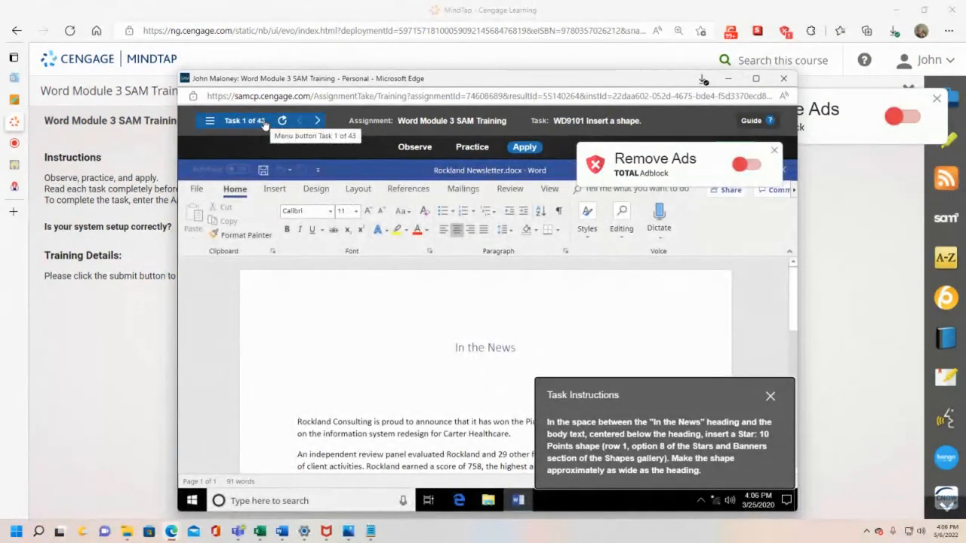
Step: Dismiss the ad pop-up in the training window, then widen the window and move it higher on the screen
{"action": "left_click", "coordinate": [773, 150]}
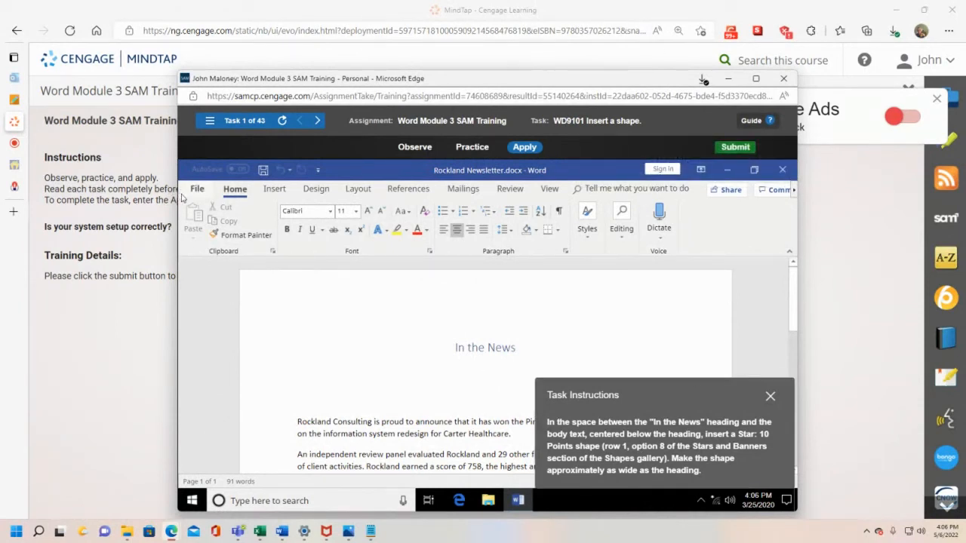
{"action": "left_click_drag", "start_coordinate": [179, 197], "coordinate": [23, 195]}
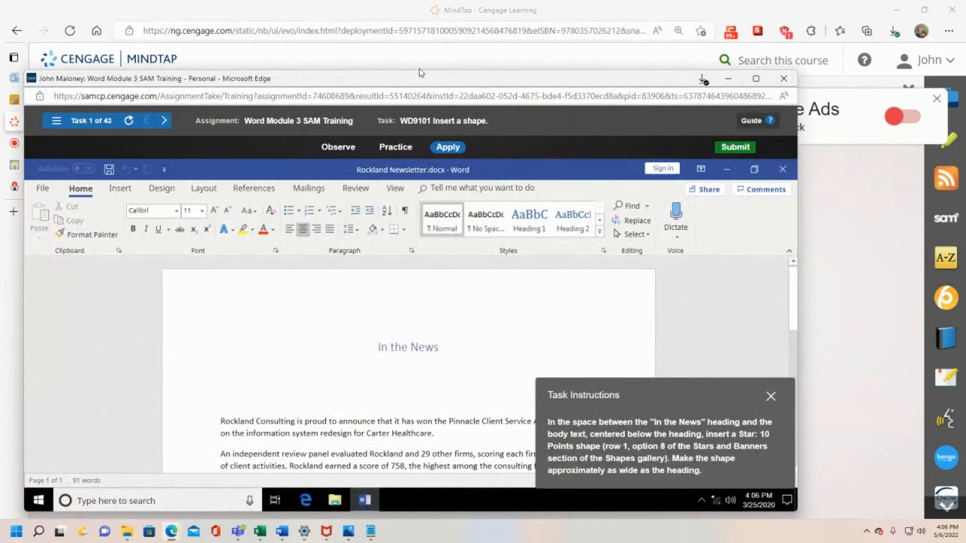
{"action": "left_click_drag", "start_coordinate": [418, 71], "coordinate": [427, 25]}
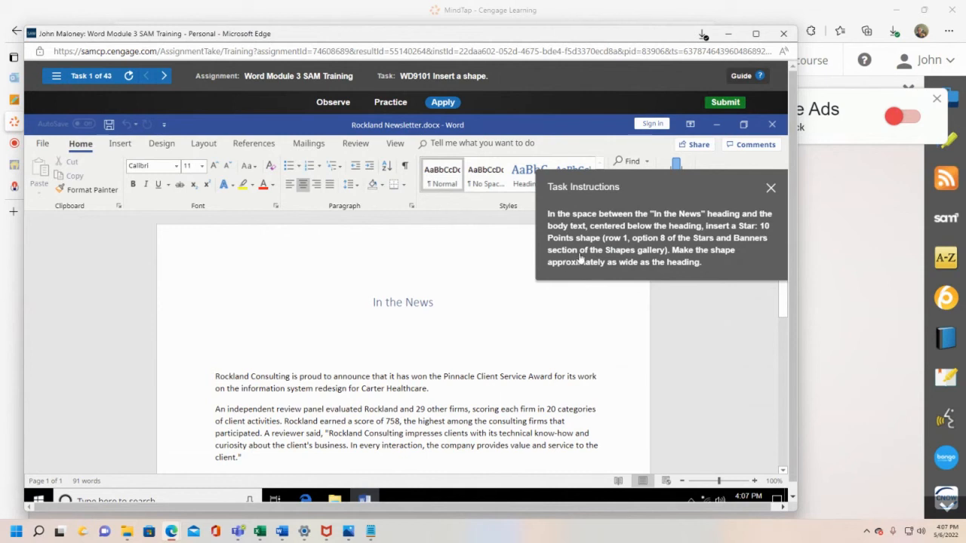
Step: Insert a Star: 10 Points shape centered below the "In the News" heading, about as wide as the heading
{"action": "left_click", "coordinate": [121, 144]}
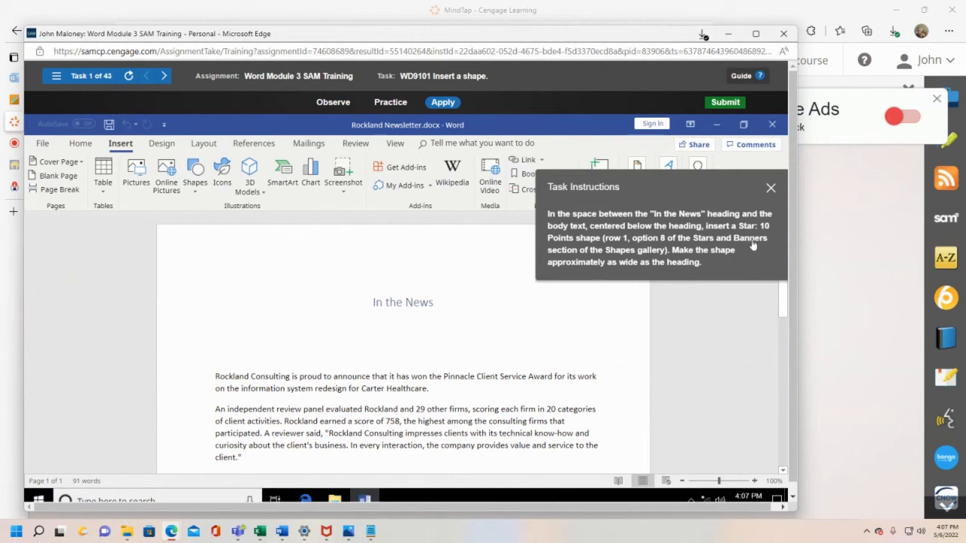
{"action": "left_click", "coordinate": [195, 183]}
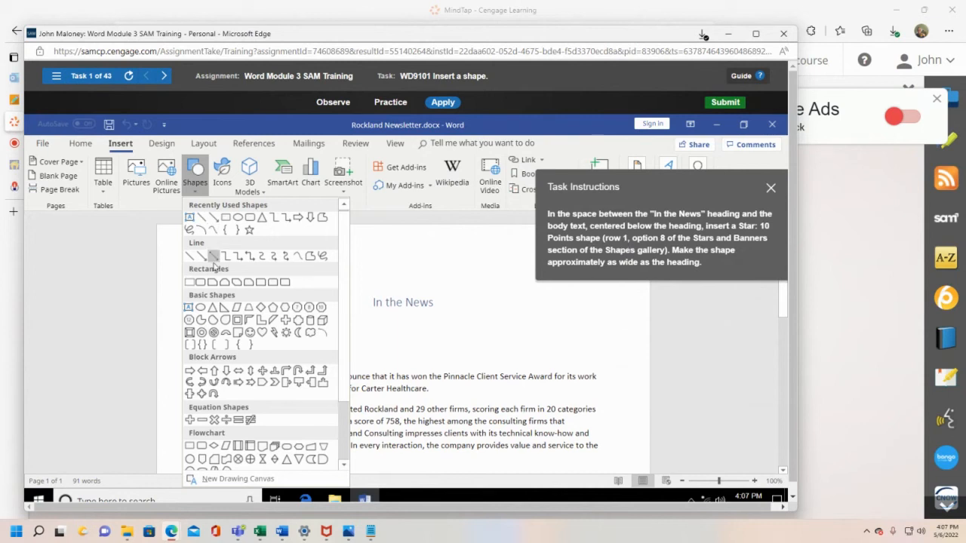
{"action": "scroll", "coordinate": [219, 316], "scroll_direction": "down", "scroll_amount": 2}
{"action": "scroll", "coordinate": [219, 315], "scroll_direction": "down", "scroll_amount": 3}
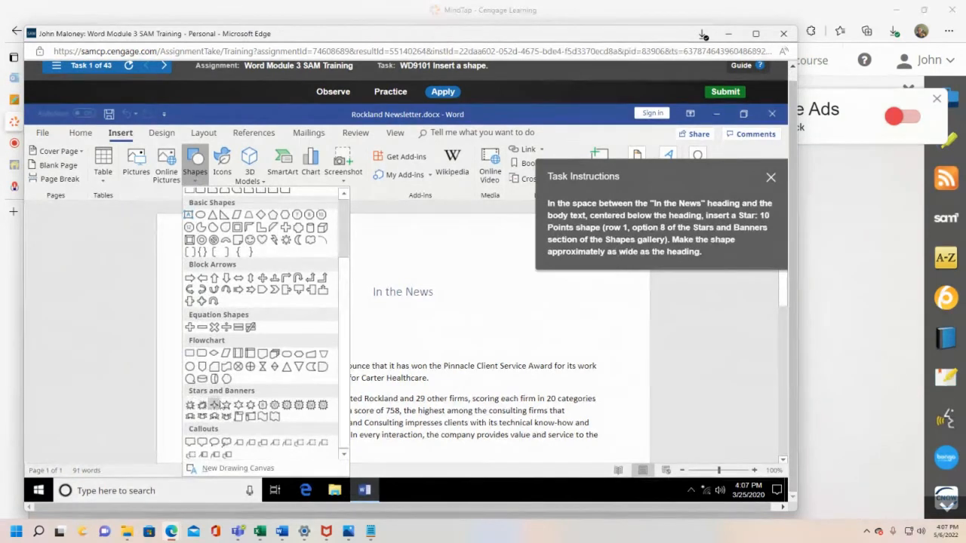
{"action": "left_click", "coordinate": [276, 407]}
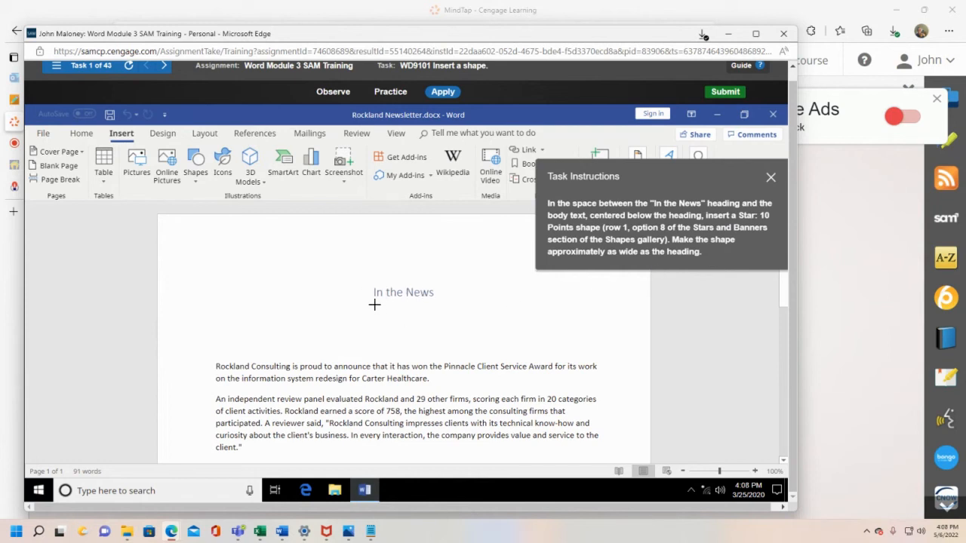
{"action": "mouse_move", "coordinate": [374, 303]}
{"action": "left_mouse_down"}
{"action": "mouse_move", "coordinate": [429, 317]}
{"action": "mouse_move", "coordinate": [434, 344]}
{"action": "left_mouse_up"}
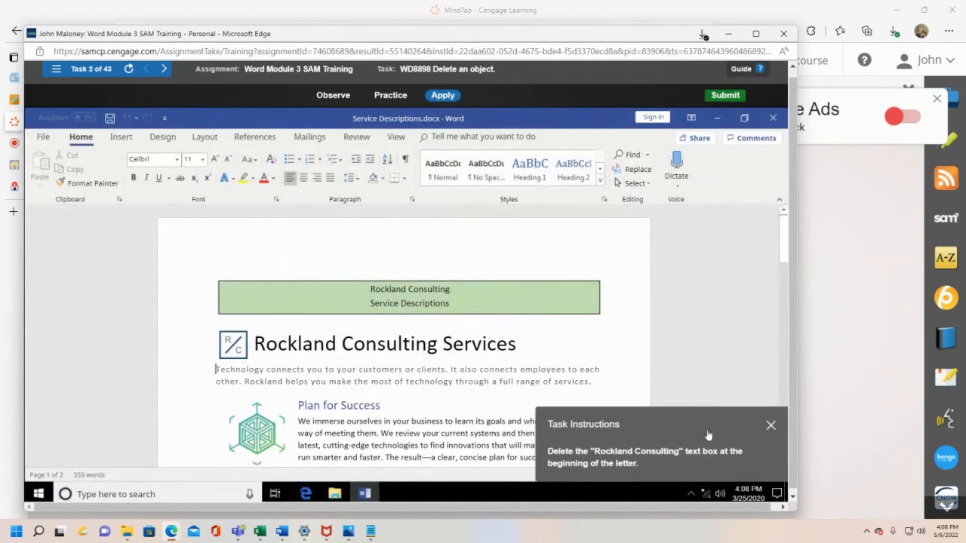
Step: Select both lines of text in the green "Rockland Consulting" text box at the beginning of the document
{"action": "left_click_drag", "start_coordinate": [706, 425], "coordinate": [311, 370]}
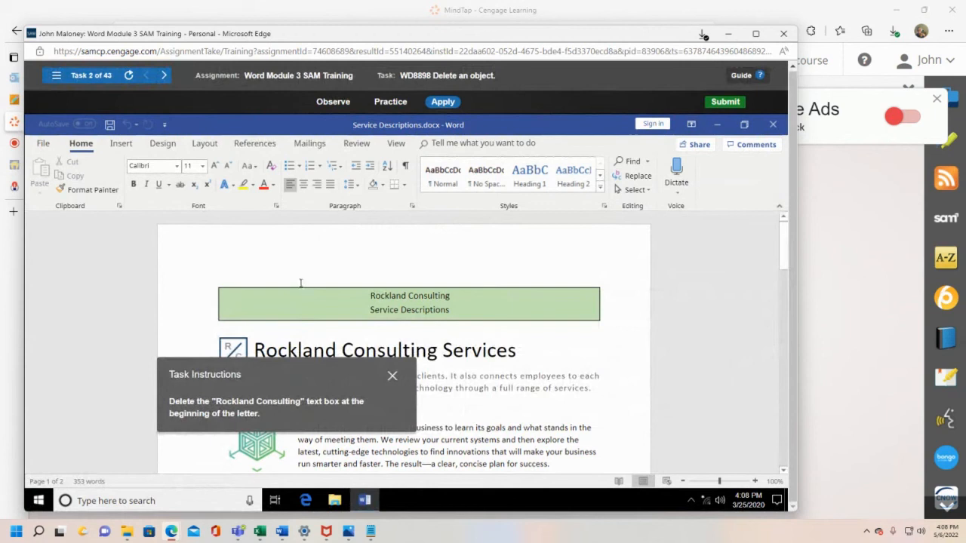
{"action": "left_click", "coordinate": [413, 299]}
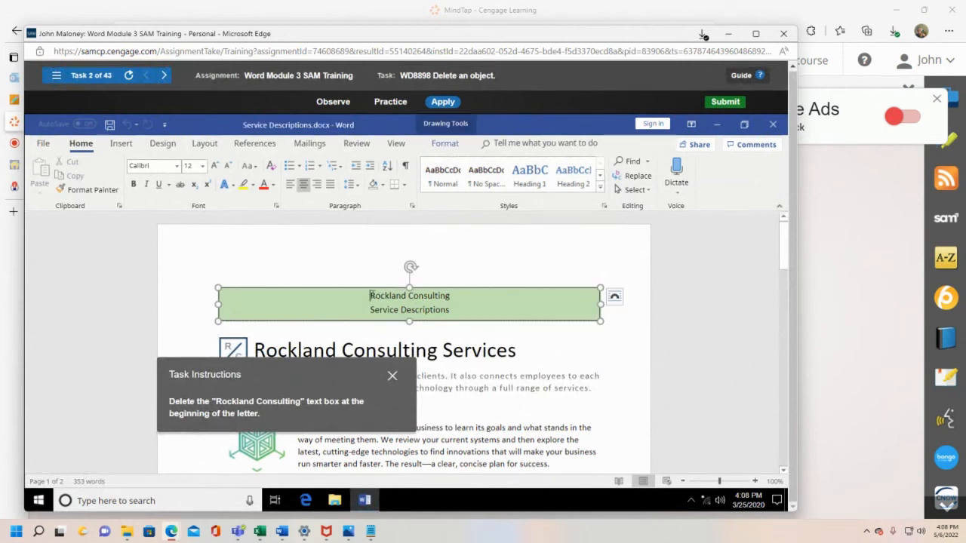
{"action": "left_click_drag", "start_coordinate": [371, 295], "coordinate": [421, 309]}
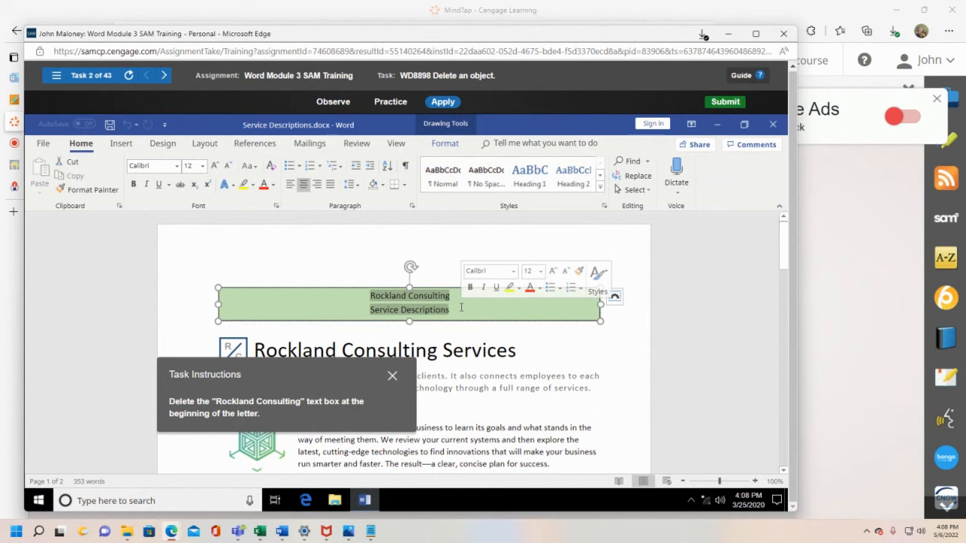
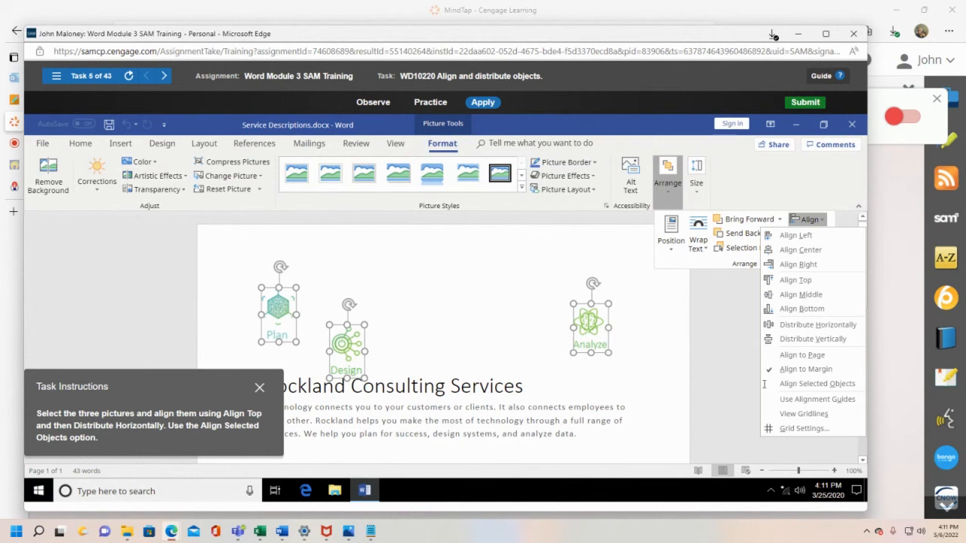
Step: Set alignment to Align Selected Objects and apply Align Top to the Plan, Design and Analyze pictures
{"action": "left_click", "coordinate": [817, 386]}
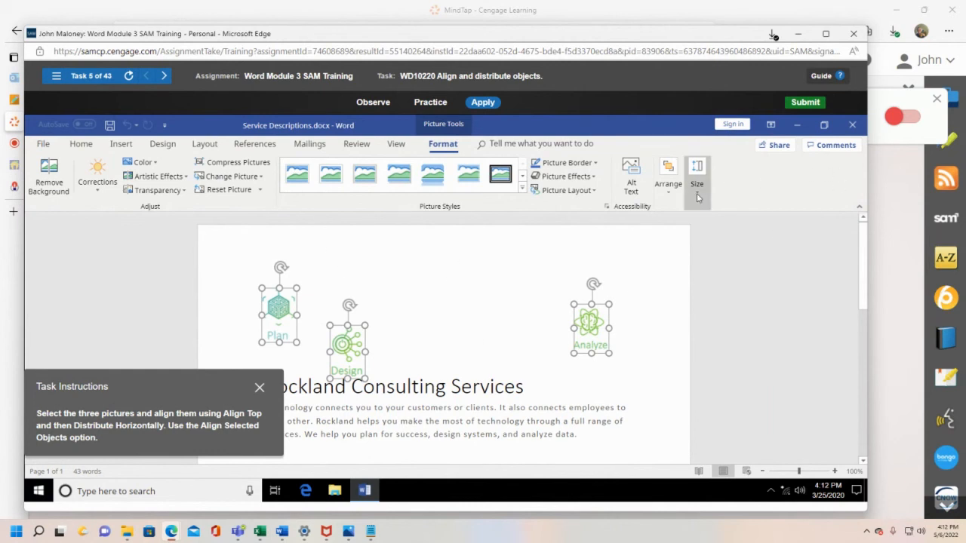
{"action": "left_click", "coordinate": [670, 195]}
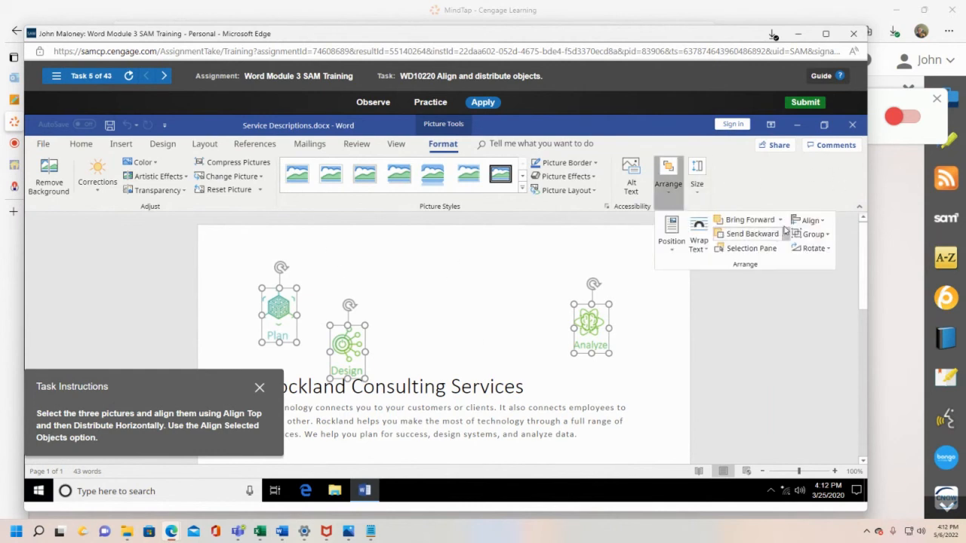
{"action": "left_click", "coordinate": [811, 221]}
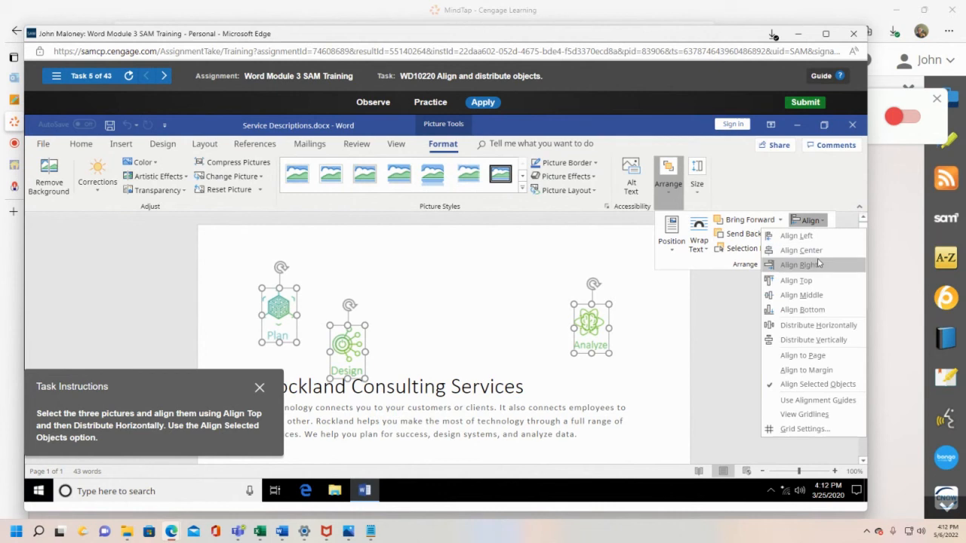
{"action": "left_click", "coordinate": [815, 281]}
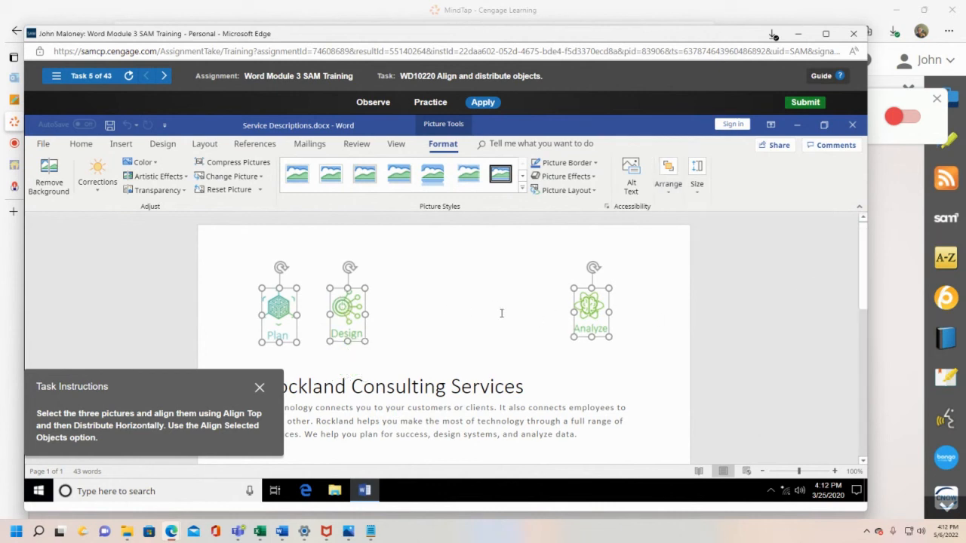
Step: Distribute the three selected pictures horizontally and open the training's task list
{"action": "left_click", "coordinate": [668, 193]}
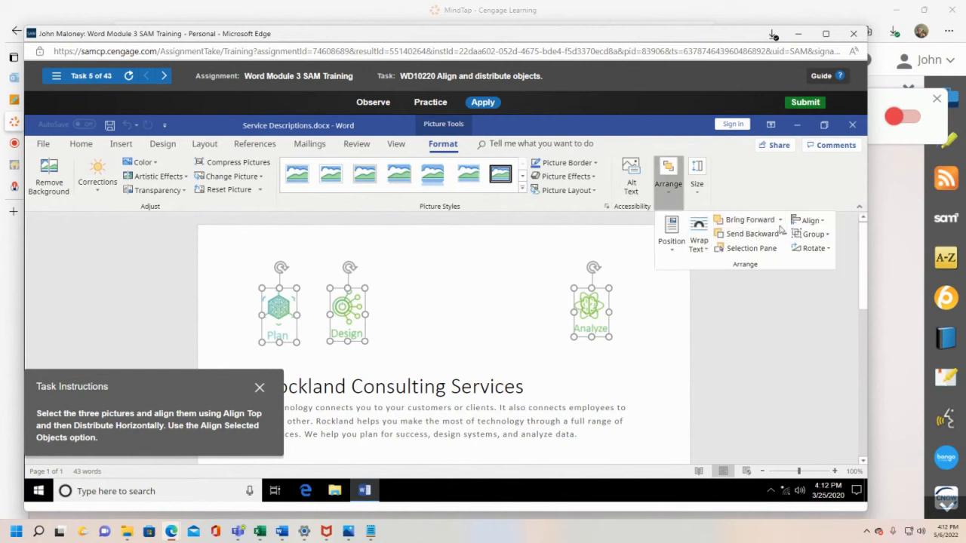
{"action": "left_click", "coordinate": [819, 222]}
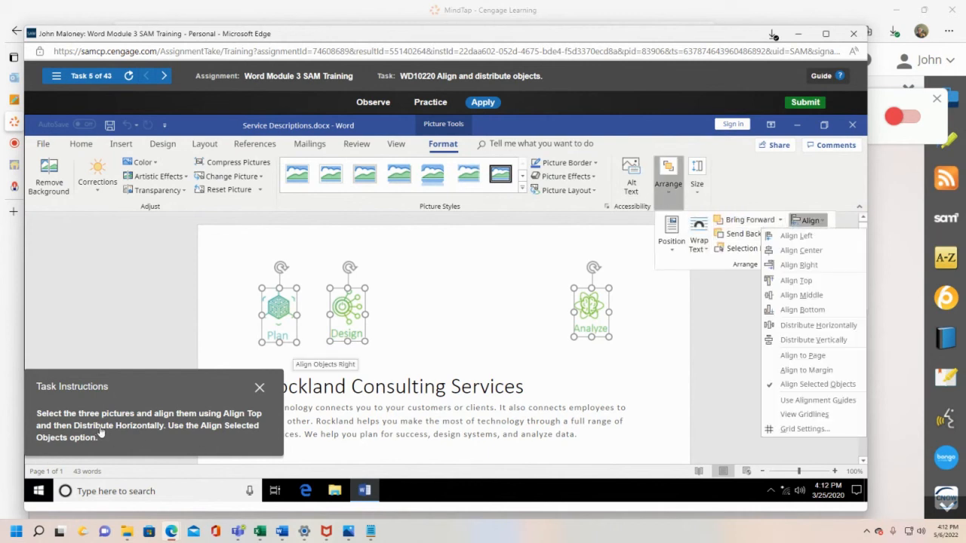
{"action": "left_click", "coordinate": [836, 324]}
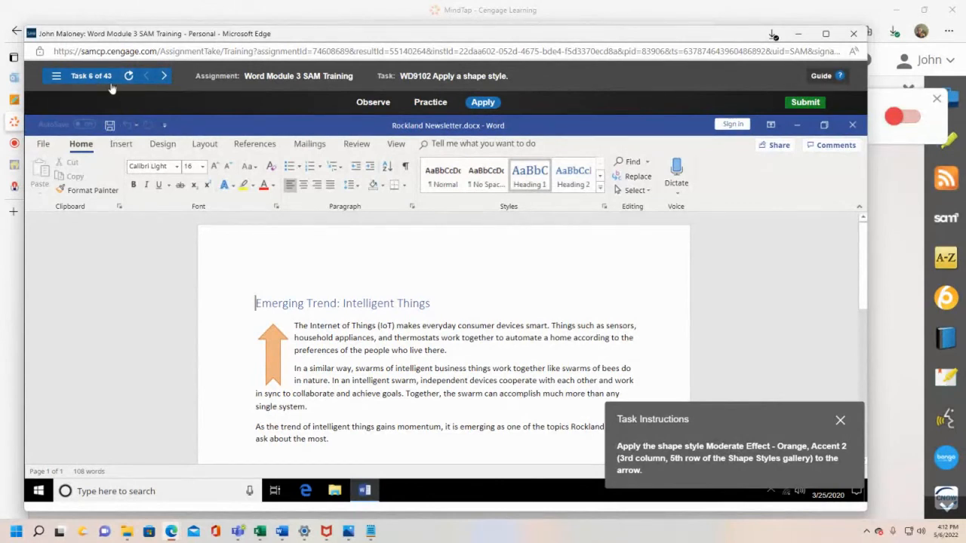
{"action": "left_click", "coordinate": [81, 79]}
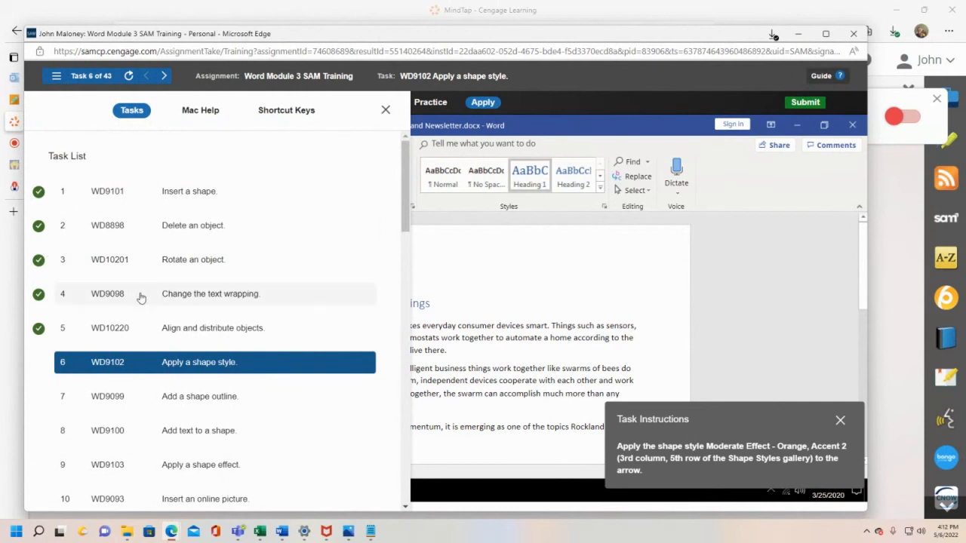
Step: Reopen the Align and distribute objects task and select the Plan, Design and Analyze pictures together
{"action": "left_click", "coordinate": [166, 332]}
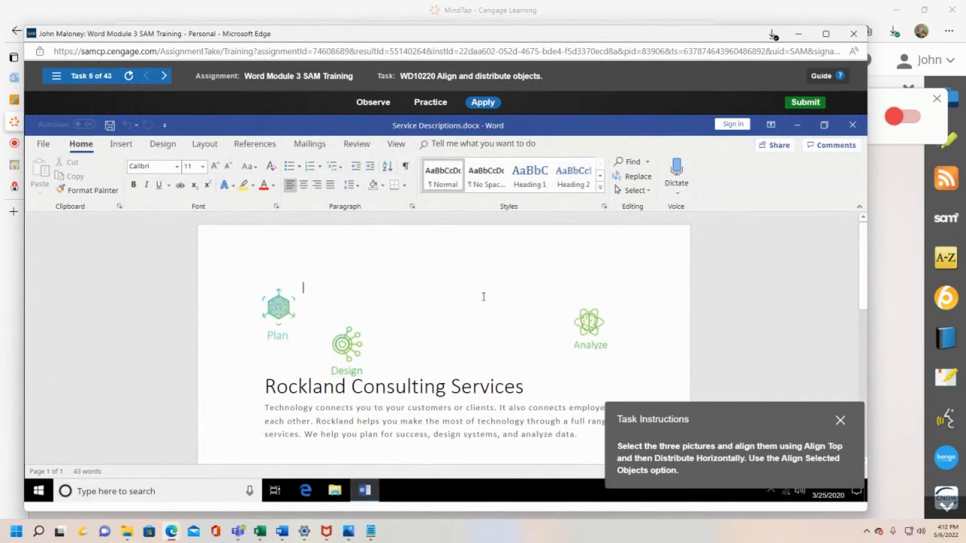
{"action": "left_click_drag", "start_coordinate": [752, 420], "coordinate": [754, 387]}
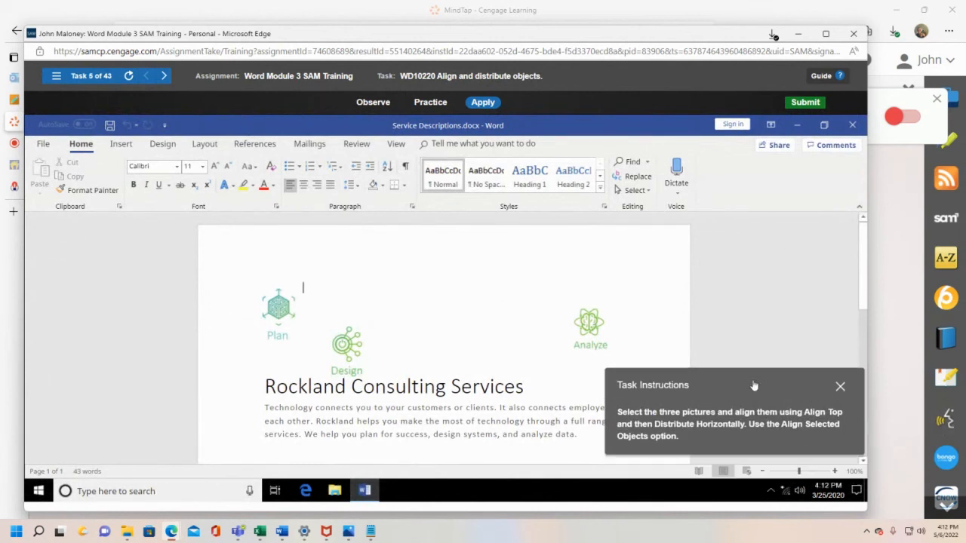
{"action": "left_click", "coordinate": [273, 310]}
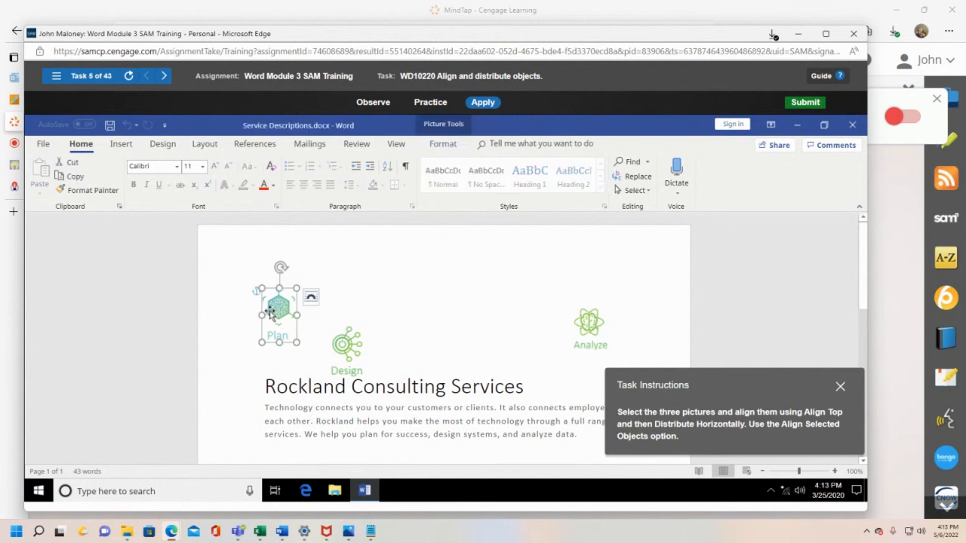
{"action": "left_click", "coordinate": [352, 346], "text": "shift"}
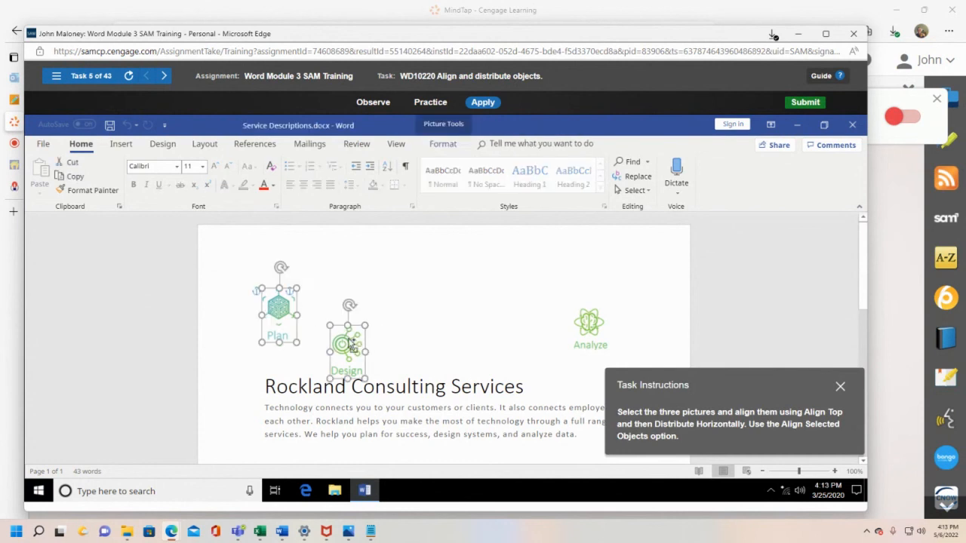
{"action": "left_click", "coordinate": [606, 335], "text": "shift"}
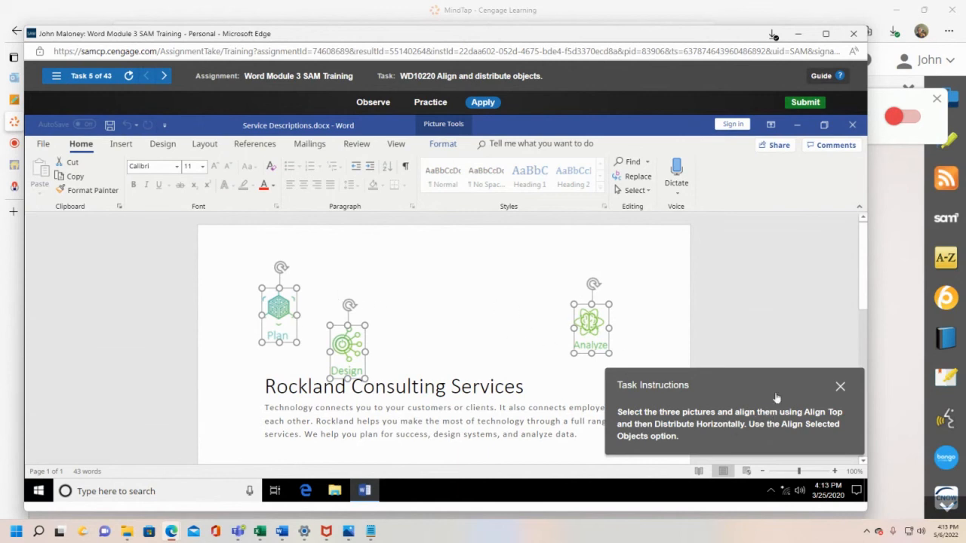
{"action": "left_click_drag", "start_coordinate": [782, 387], "coordinate": [212, 378]}
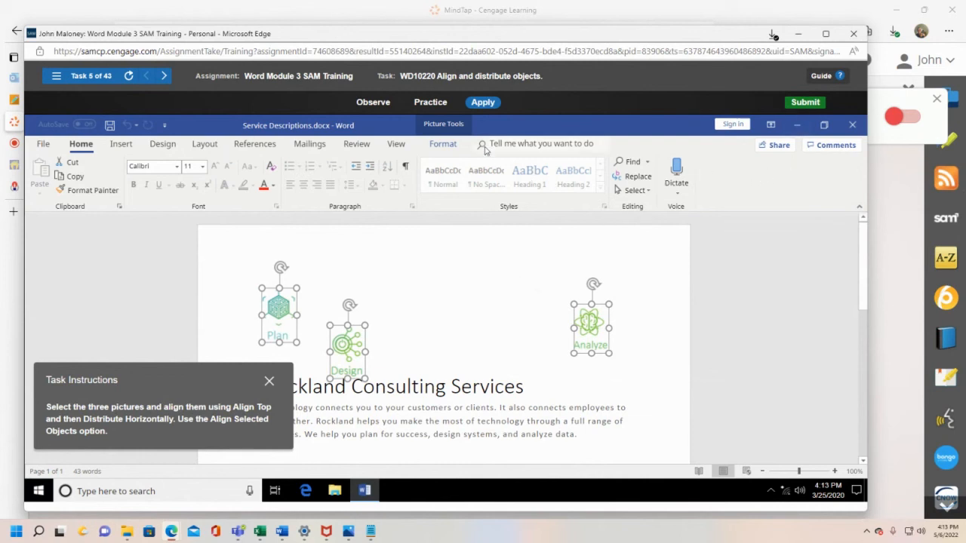
Step: Turn on Align Selected Objects and apply Align Top to the three selected pictures
{"action": "left_click", "coordinate": [441, 144]}
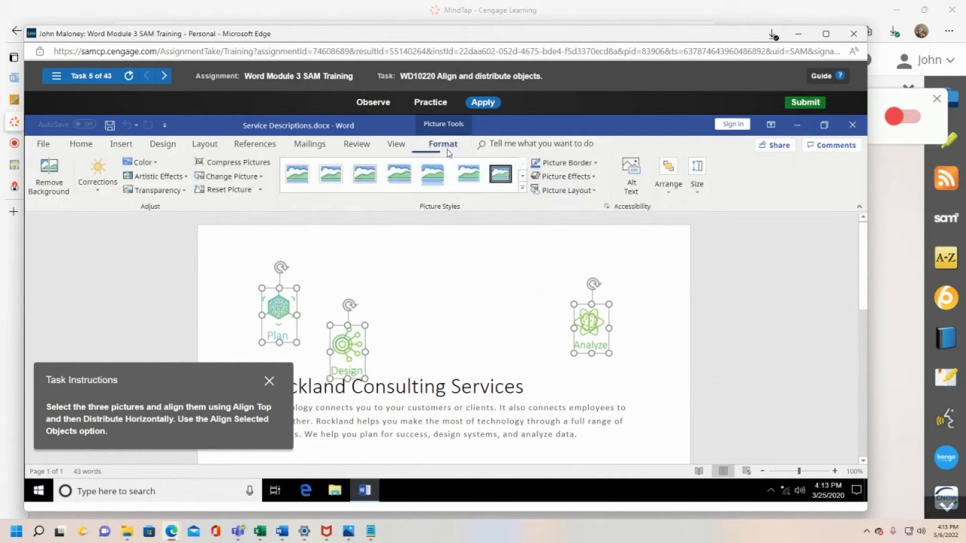
{"action": "left_click", "coordinate": [668, 177]}
{"action": "left_click", "coordinate": [812, 220]}
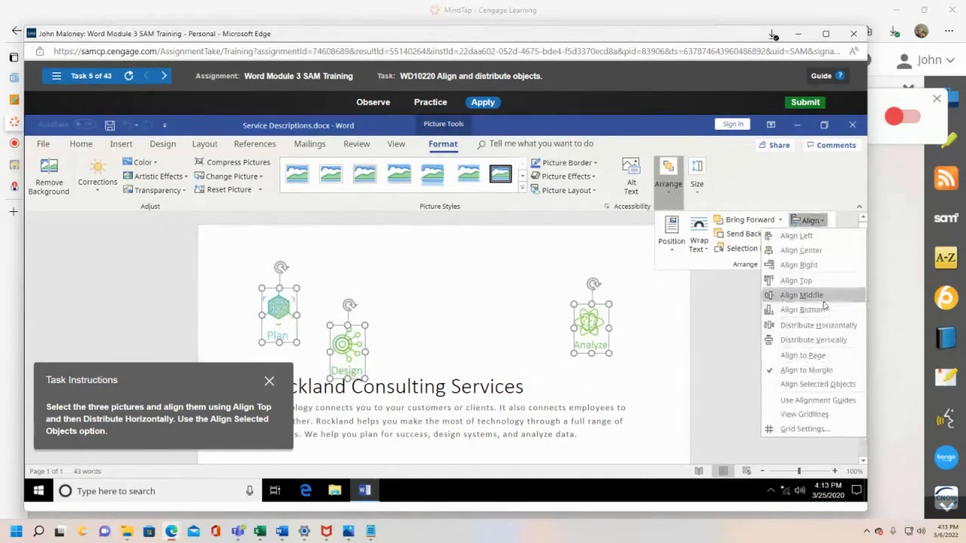
{"action": "left_click", "coordinate": [816, 385]}
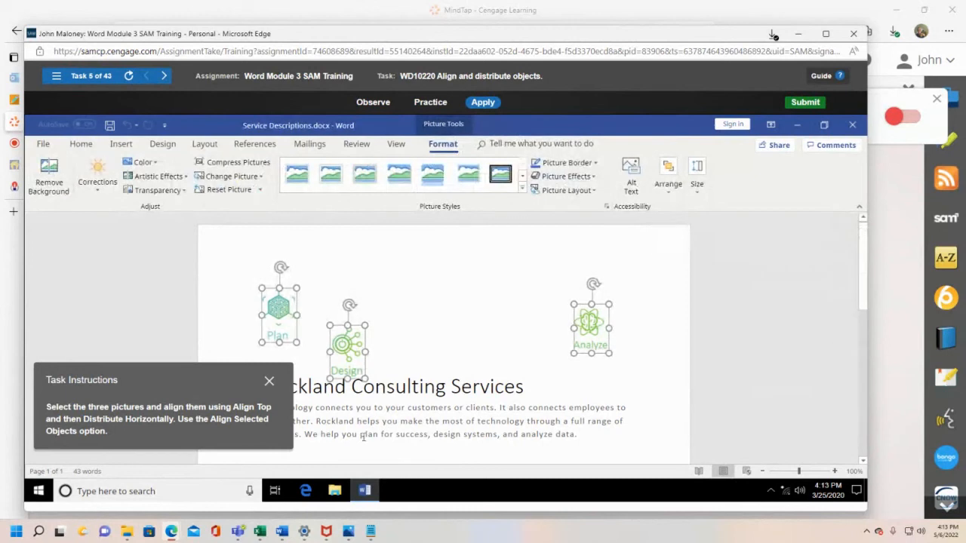
{"action": "left_click", "coordinate": [669, 190]}
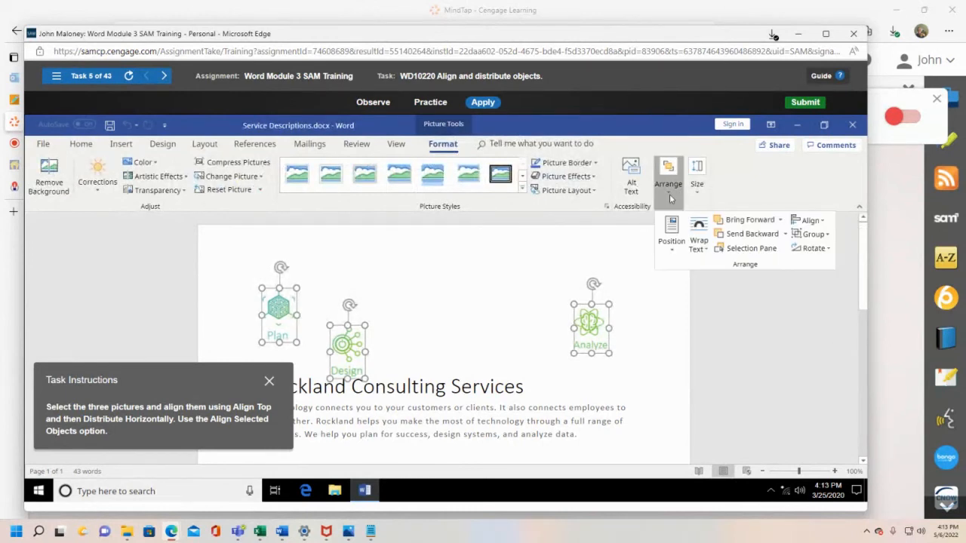
{"action": "left_click", "coordinate": [810, 222]}
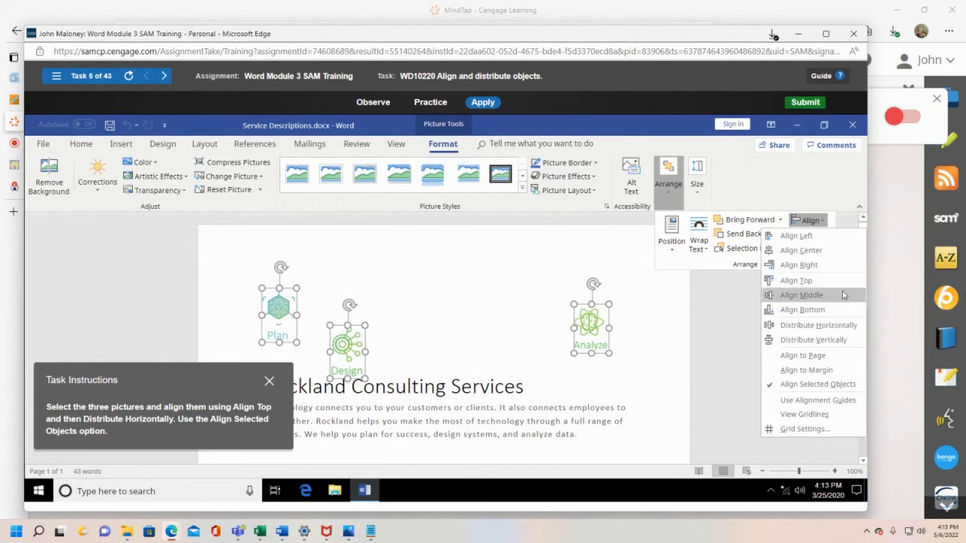
{"action": "left_click", "coordinate": [797, 280]}
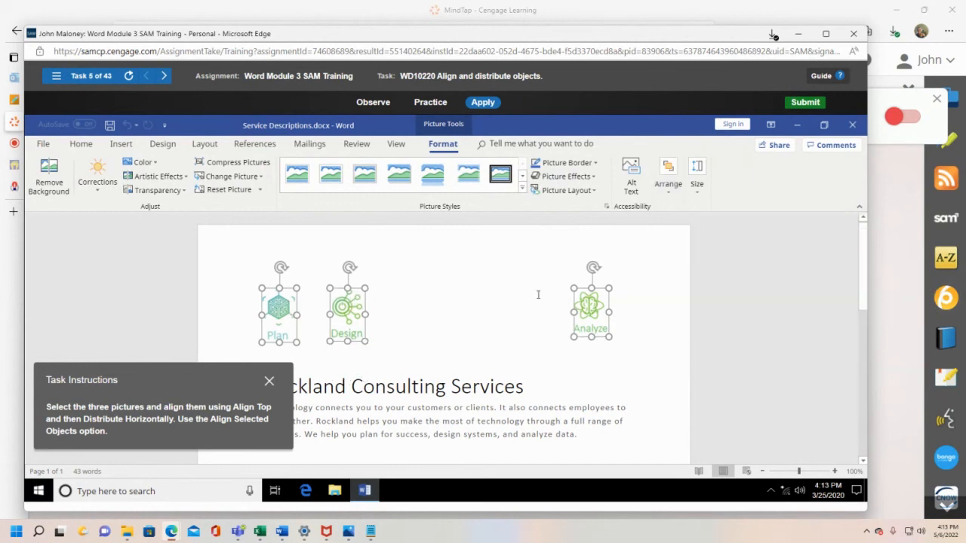
Step: Apply Distribute Horizontally to the top-aligned Plan, Design and Analyze pictures
{"action": "left_click", "coordinate": [668, 185]}
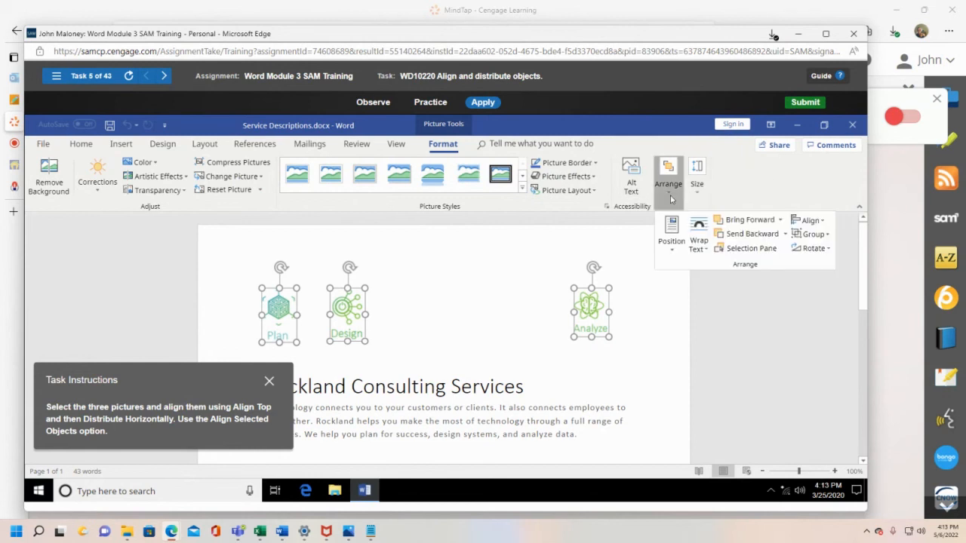
{"action": "left_click", "coordinate": [827, 221]}
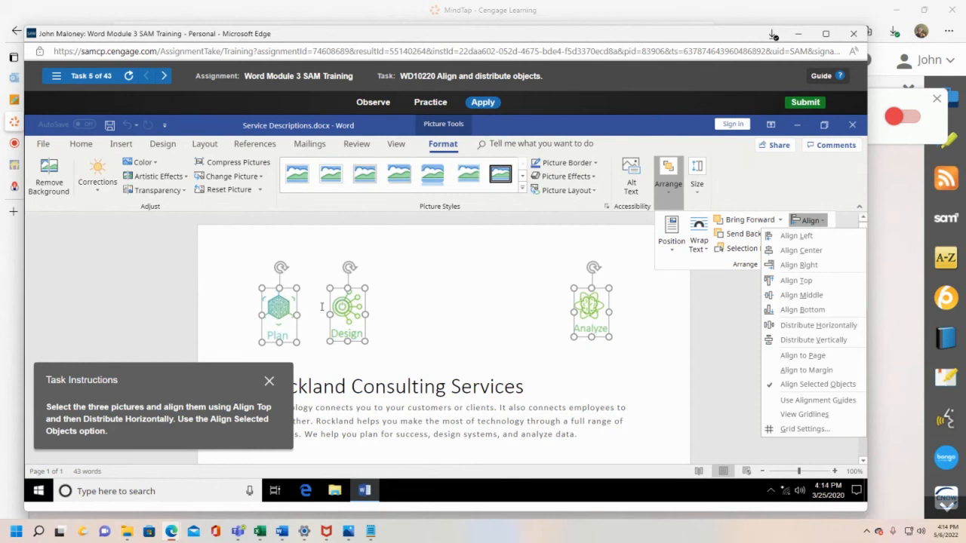
{"action": "left_click", "coordinate": [822, 326]}
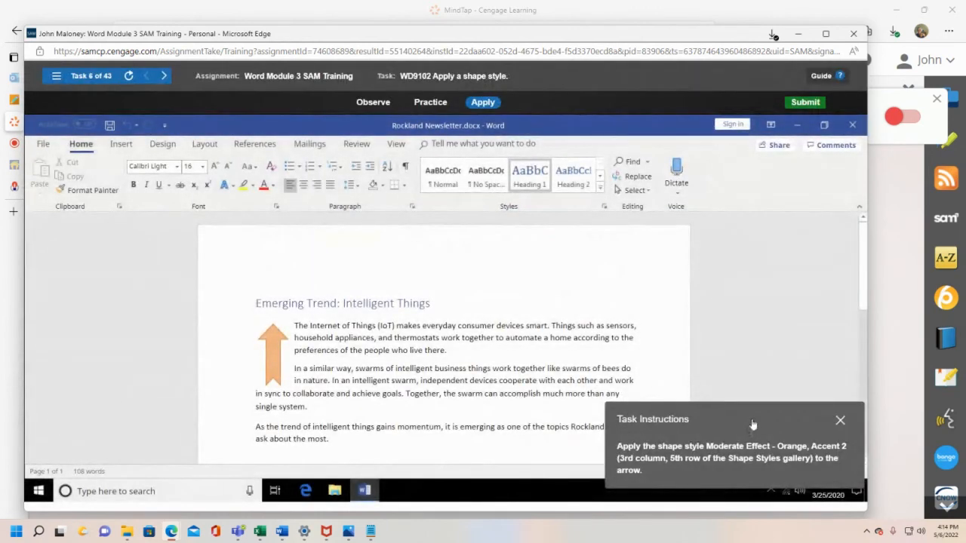
{"action": "left_click_drag", "start_coordinate": [751, 426], "coordinate": [751, 334]}
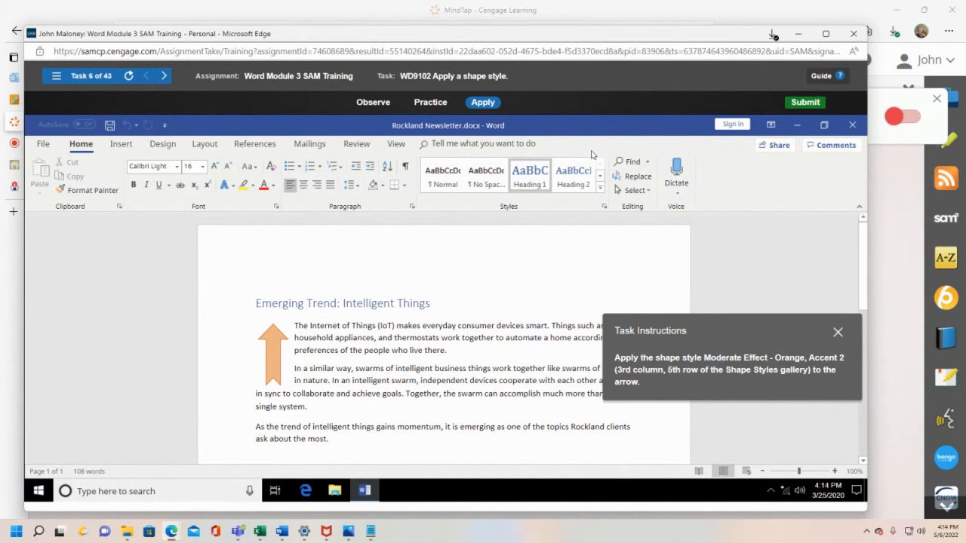
{"action": "left_click", "coordinate": [266, 340]}
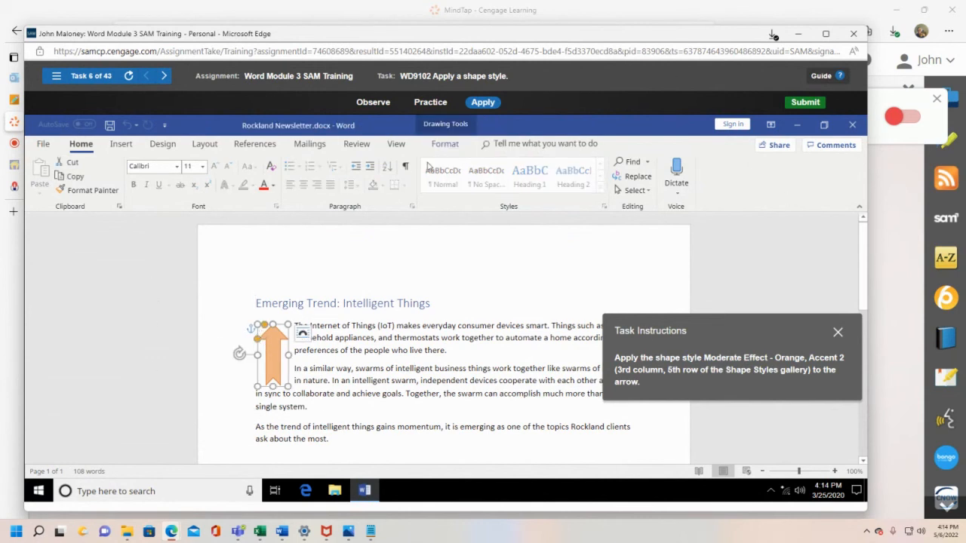
{"action": "left_click", "coordinate": [451, 147]}
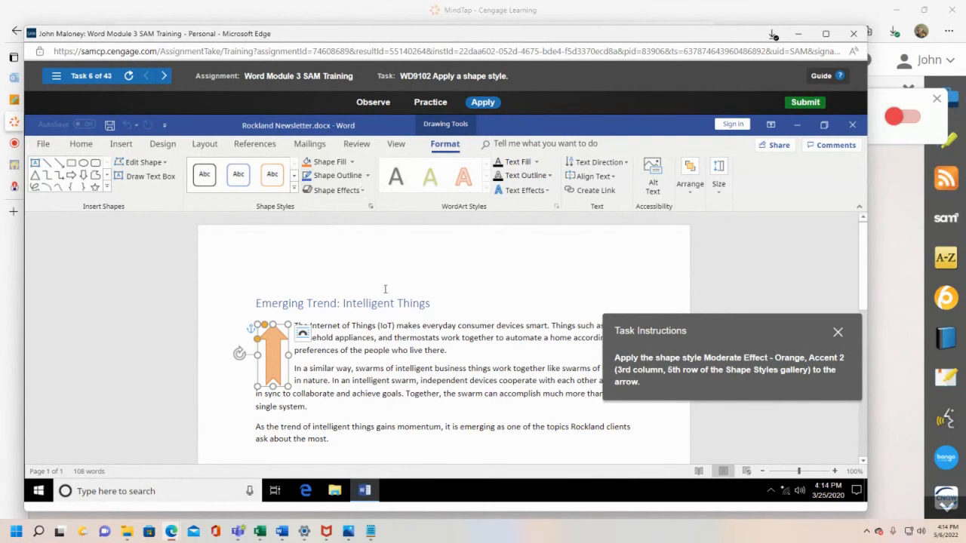
{"action": "left_click", "coordinate": [371, 207]}
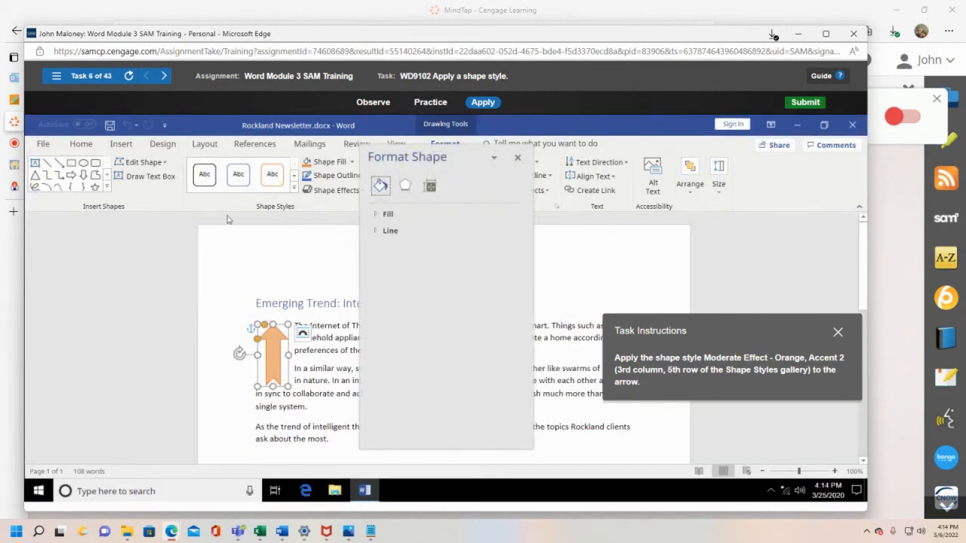
{"action": "left_click", "coordinate": [517, 157]}
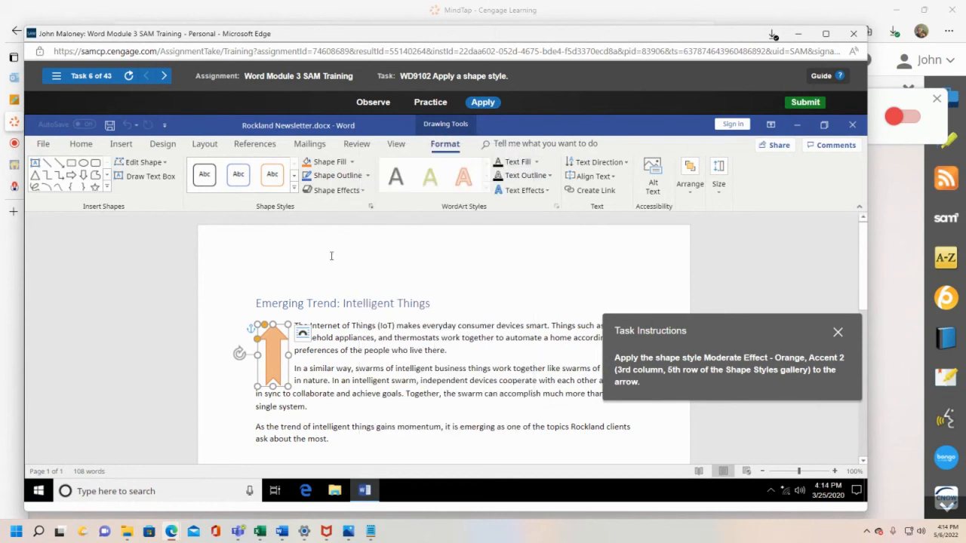
{"action": "left_click", "coordinate": [294, 191]}
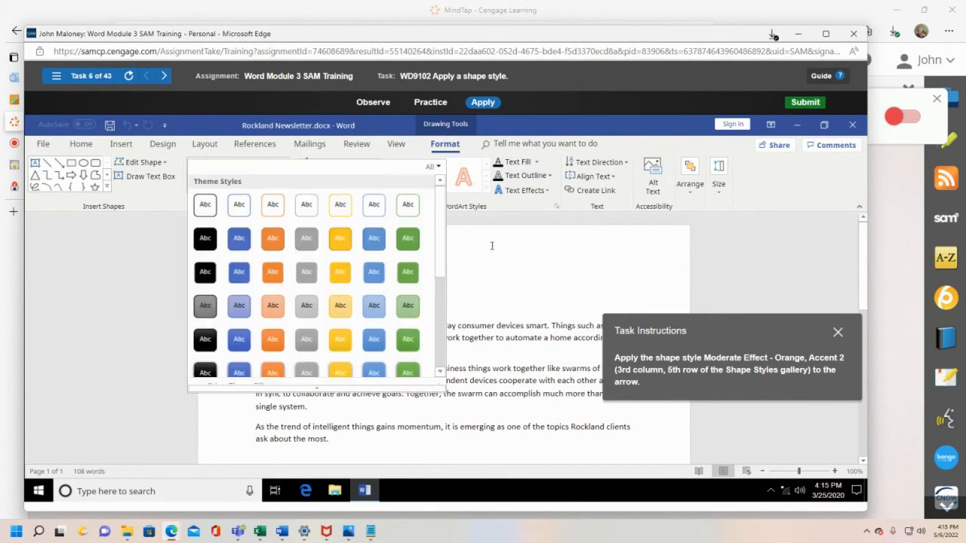
{"action": "left_click", "coordinate": [560, 256]}
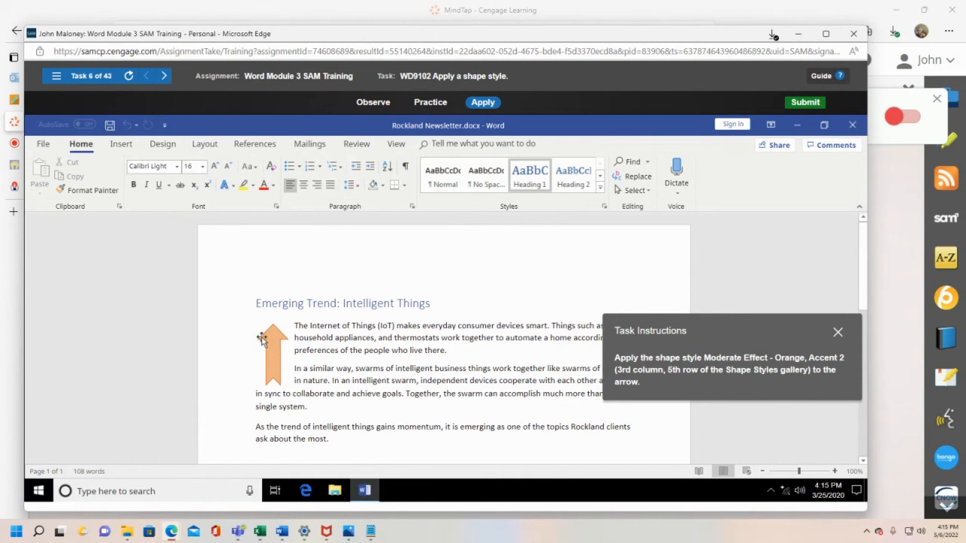
Step: Apply the shape style Moderate Effect - Orange, Accent 2 to the arrow beside the "Emerging Trend" text
{"action": "left_click", "coordinate": [263, 341]}
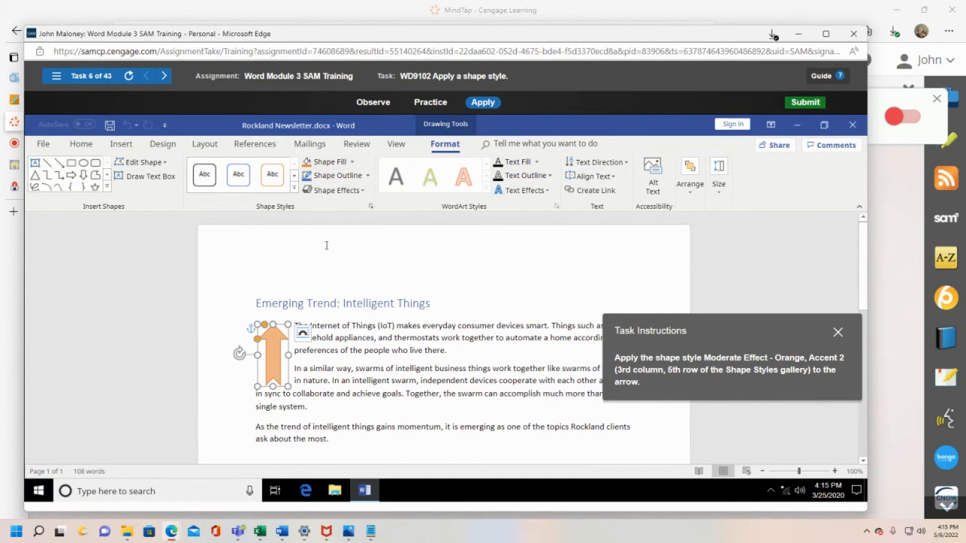
{"action": "left_click", "coordinate": [294, 188]}
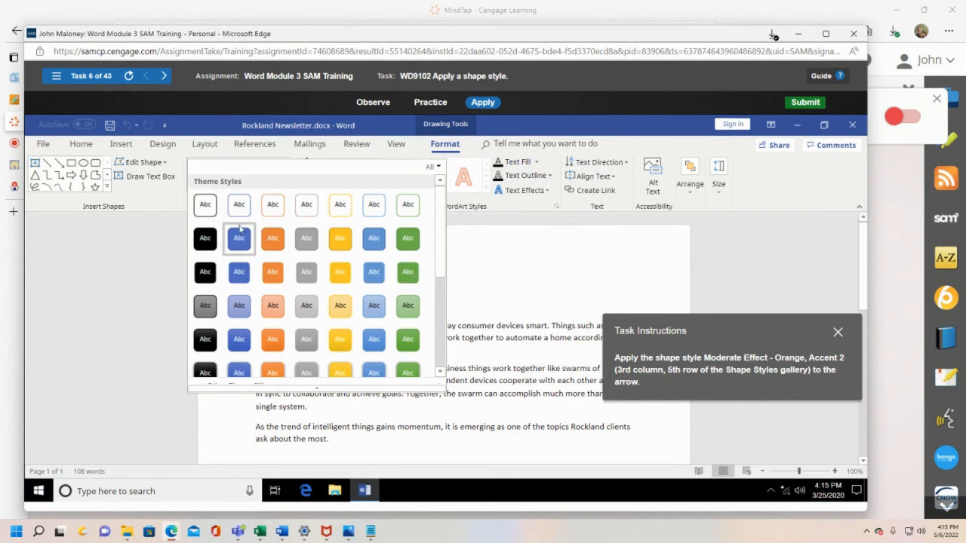
{"action": "left_click", "coordinate": [272, 344]}
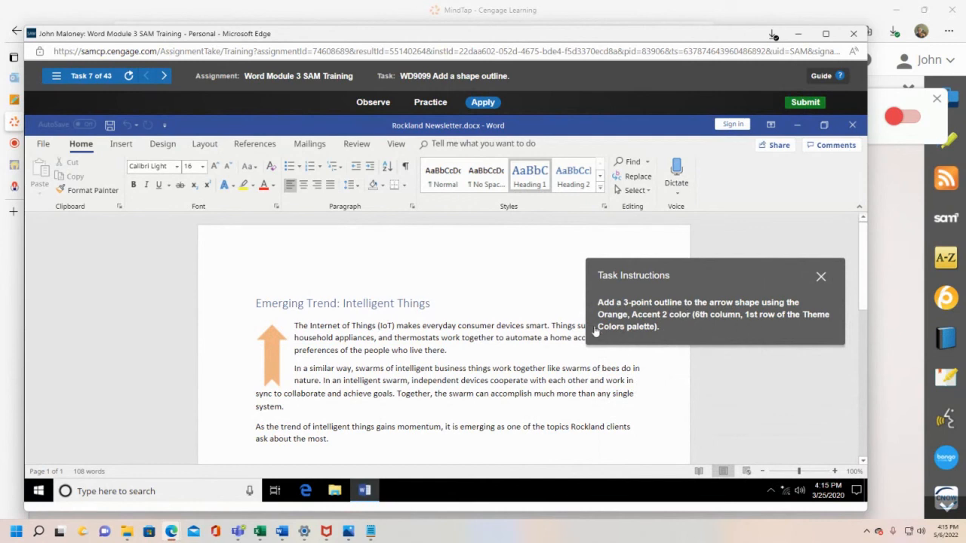
Step: Give the arrow shape an outline in Orange, Accent 2 with a weight of 3 pt
{"action": "left_click", "coordinate": [263, 335]}
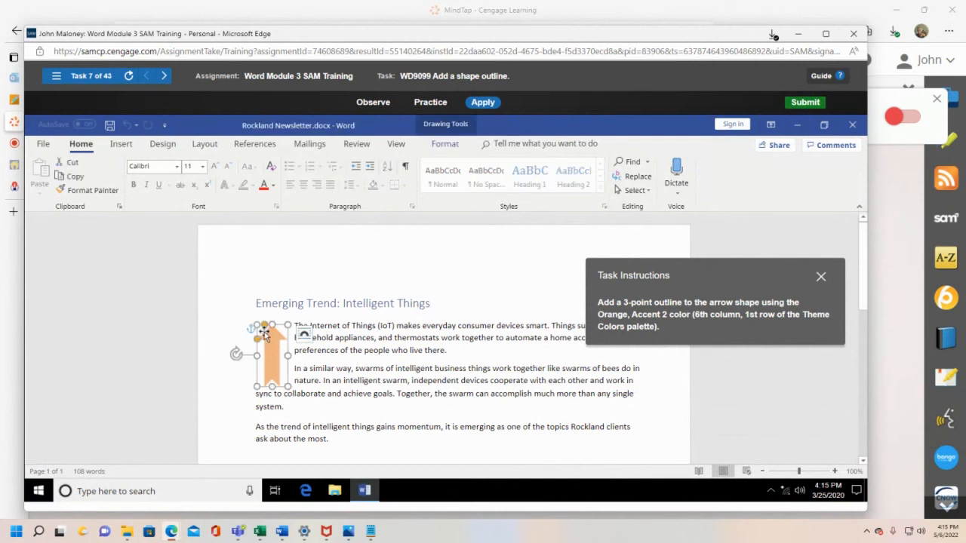
{"action": "left_click", "coordinate": [445, 144]}
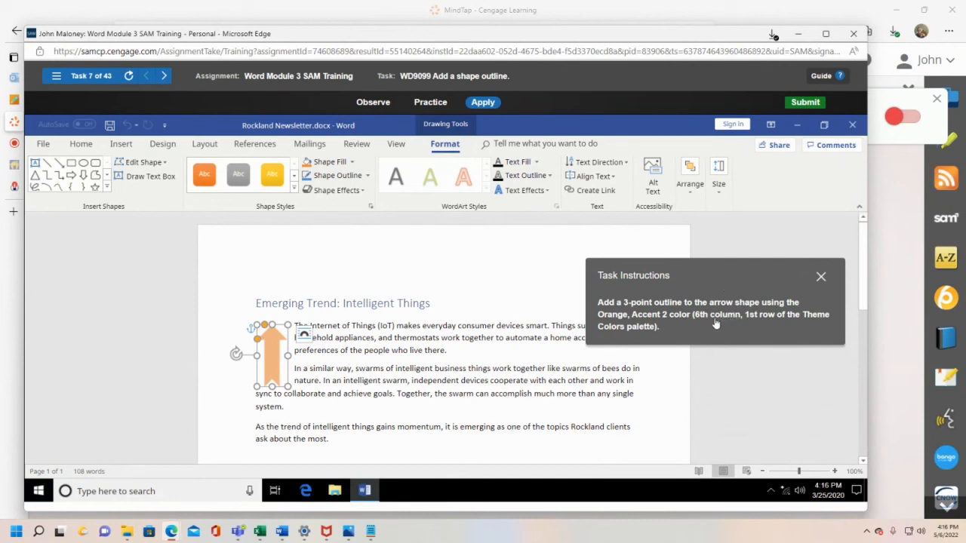
{"action": "left_click", "coordinate": [369, 176]}
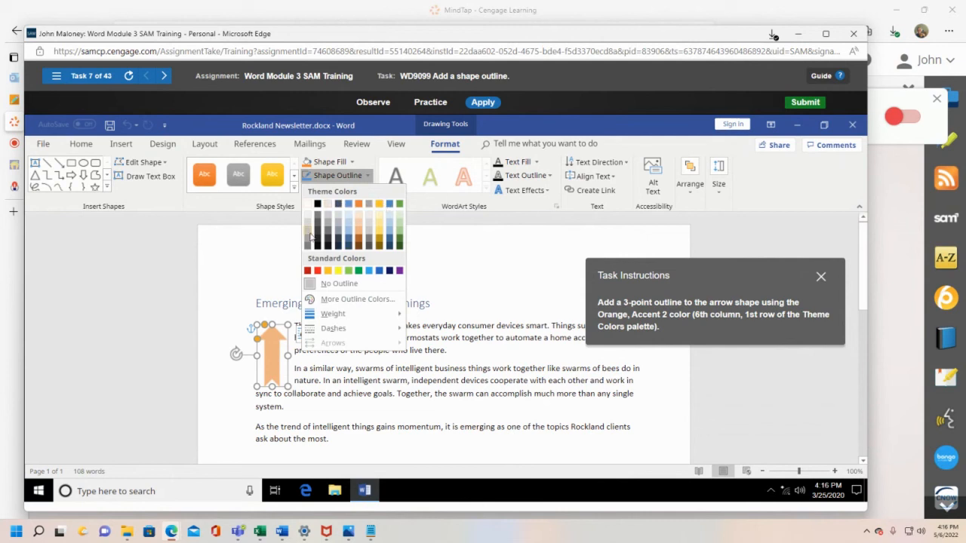
{"action": "left_click", "coordinate": [359, 207]}
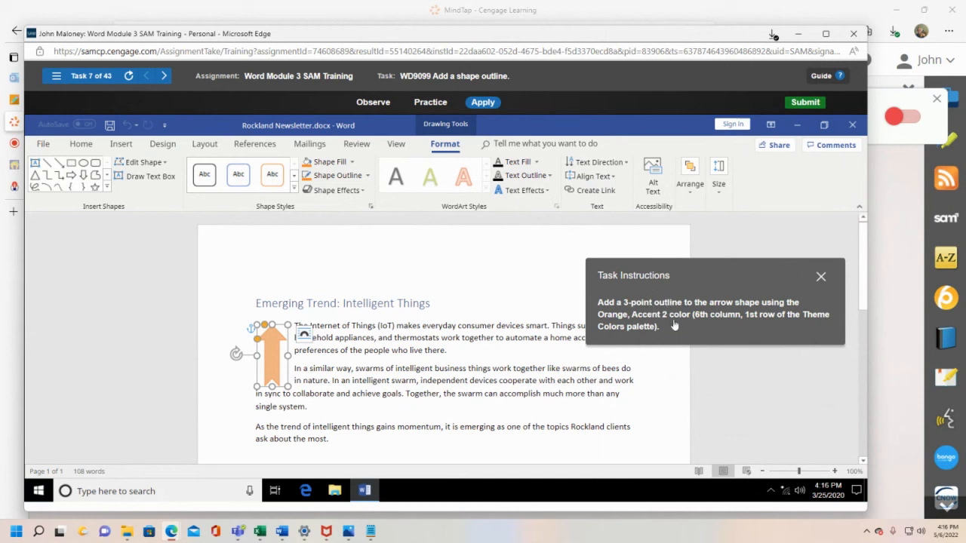
{"action": "left_click", "coordinate": [369, 178]}
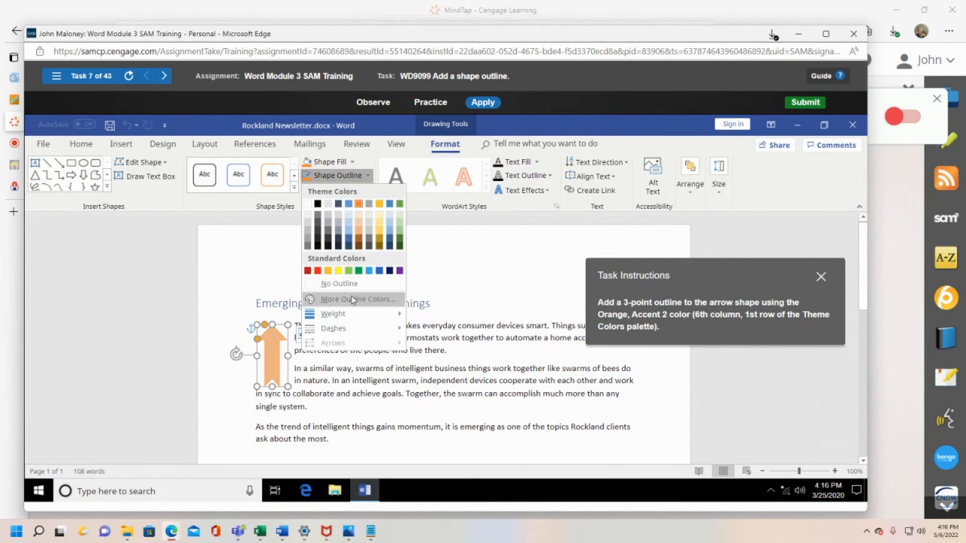
{"action": "mouse_move", "coordinate": [336, 319]}
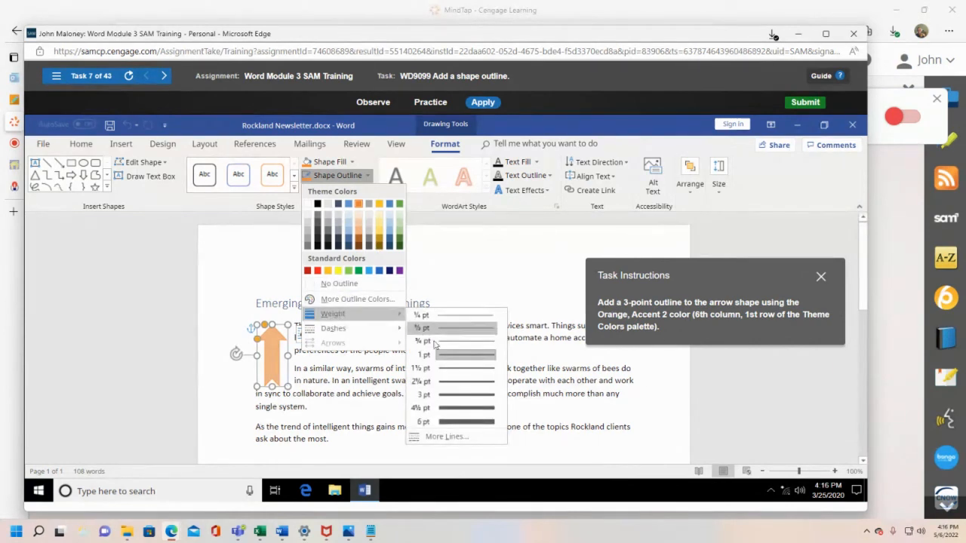
{"action": "left_click", "coordinate": [463, 395]}
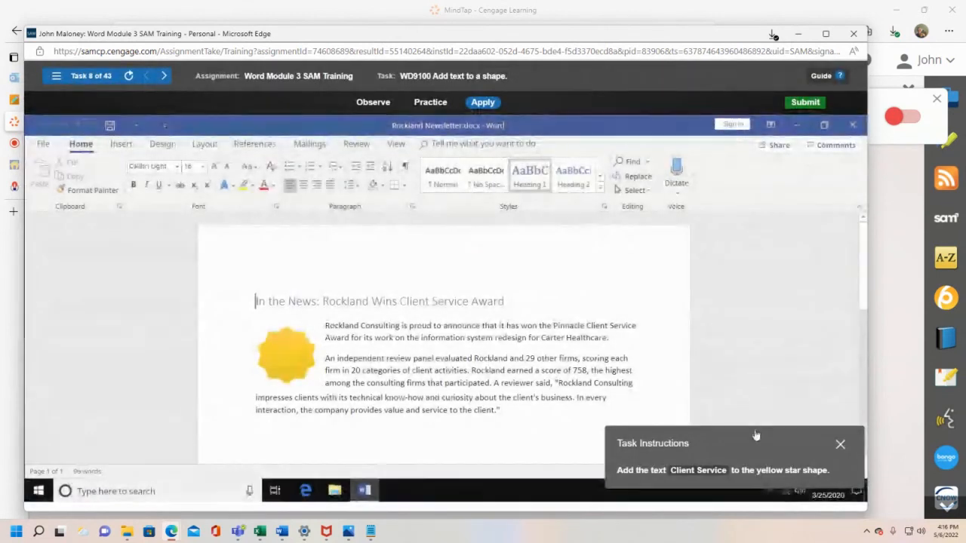
Step: Add the text "Client Service" to the yellow star shape below the "In the News" heading
{"action": "left_click_drag", "start_coordinate": [755, 436], "coordinate": [747, 270]}
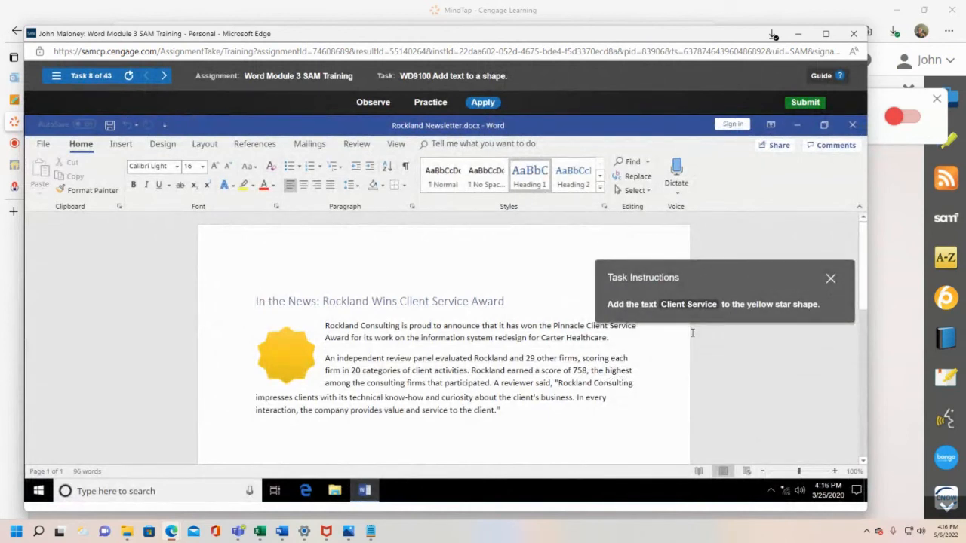
{"action": "left_click", "coordinate": [310, 359]}
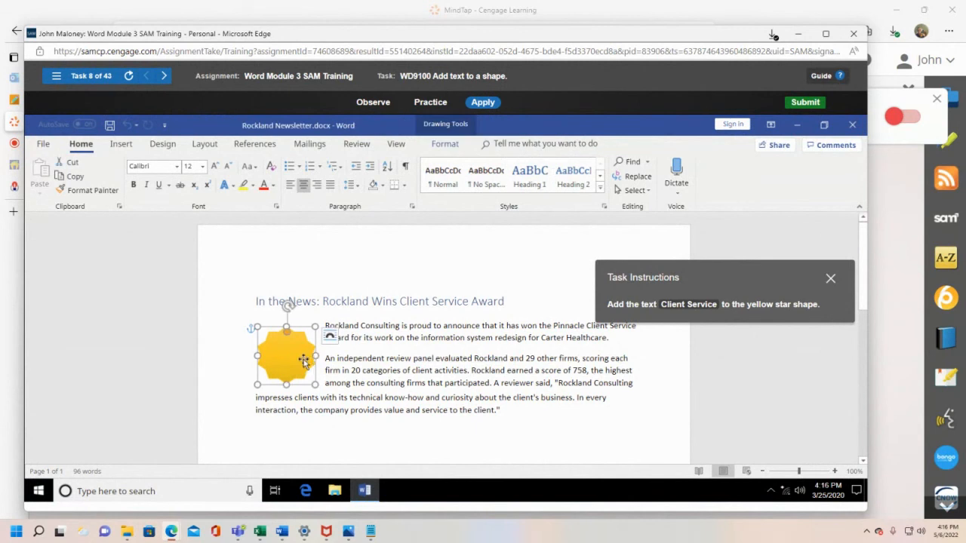
{"action": "type", "text": "Client Service"}
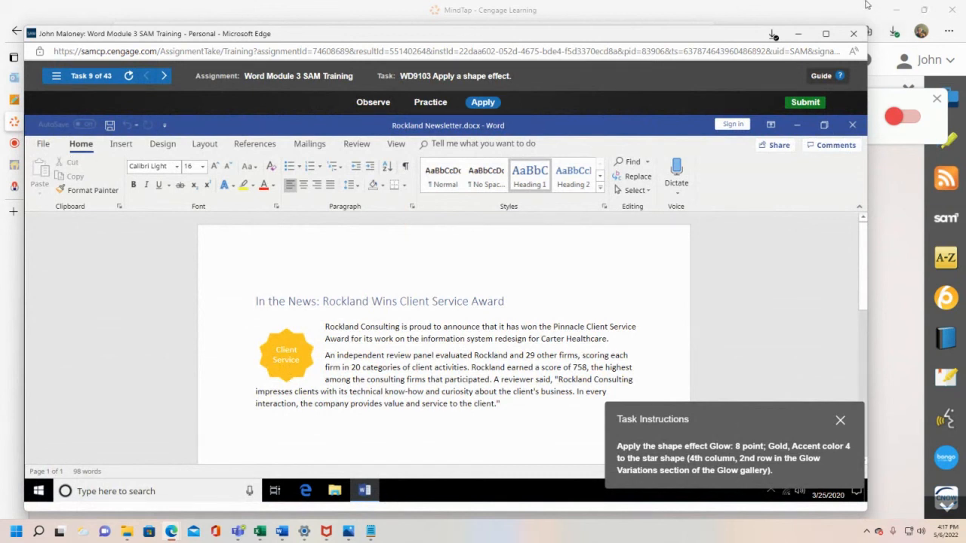
Step: Close the Word Module 3 SAM Training and start the Word Module 4 SAM Training from the course outline
{"action": "left_click", "coordinate": [854, 33]}
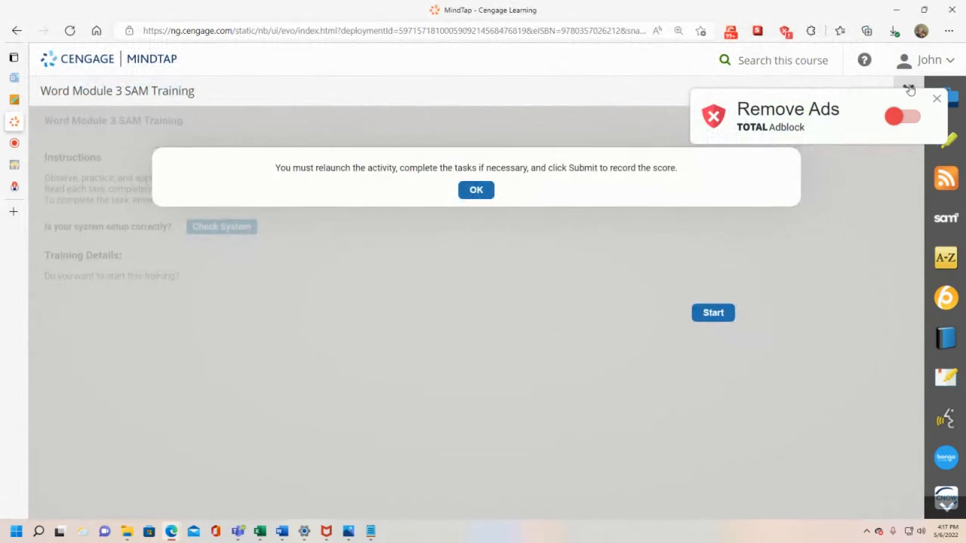
{"action": "left_click", "coordinate": [910, 89]}
{"action": "scroll", "coordinate": [249, 446], "scroll_direction": "down", "scroll_amount": 4}
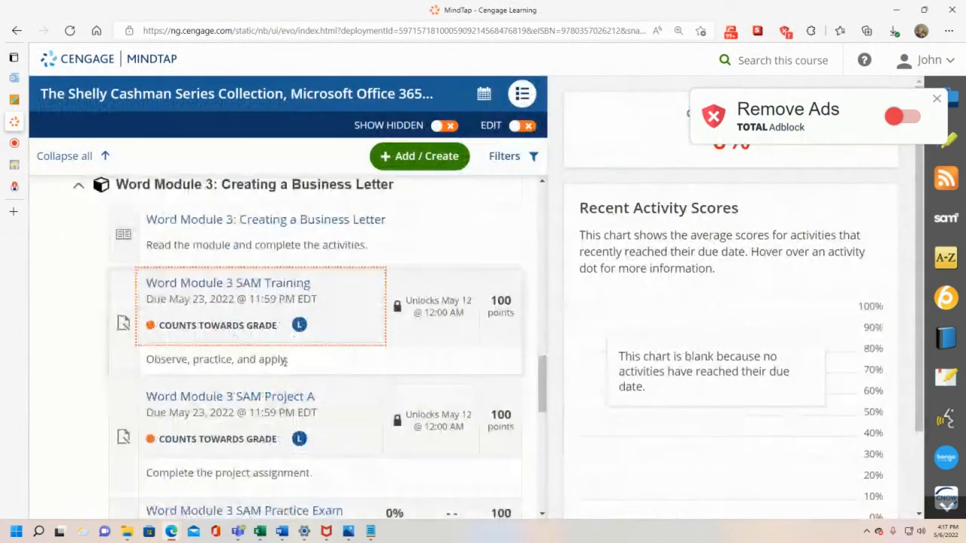
{"action": "left_click", "coordinate": [252, 435]}
{"action": "scroll", "coordinate": [255, 431], "scroll_direction": "down", "scroll_amount": 2}
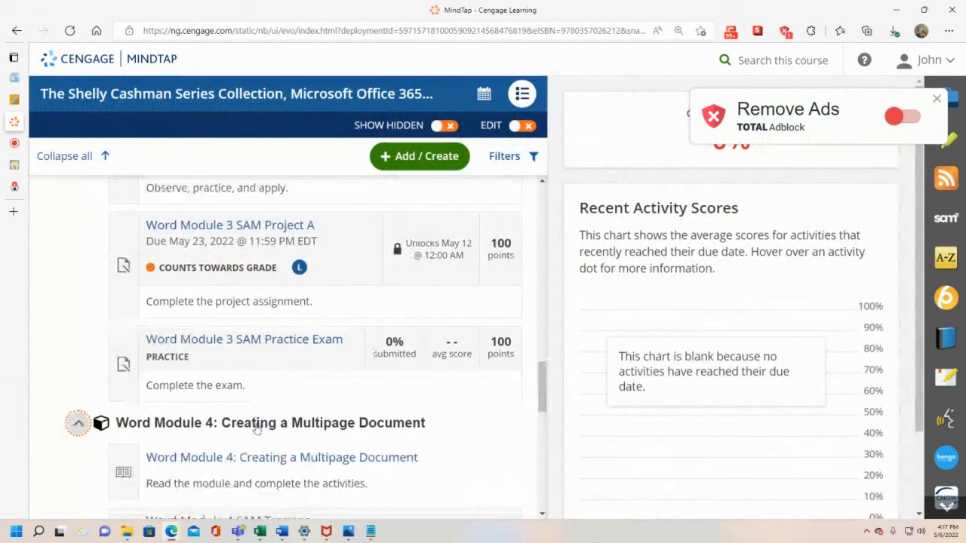
{"action": "left_click", "coordinate": [256, 431]}
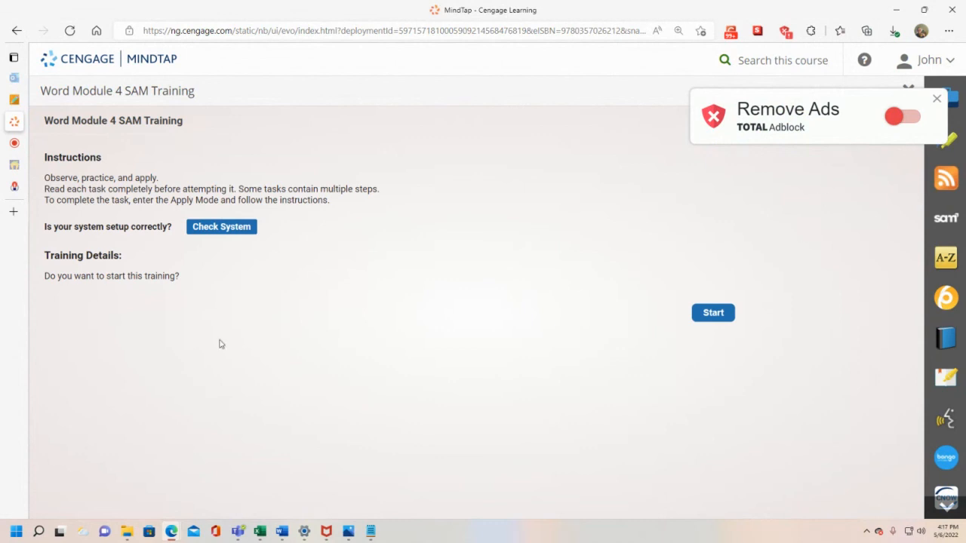
{"action": "left_click", "coordinate": [713, 314]}
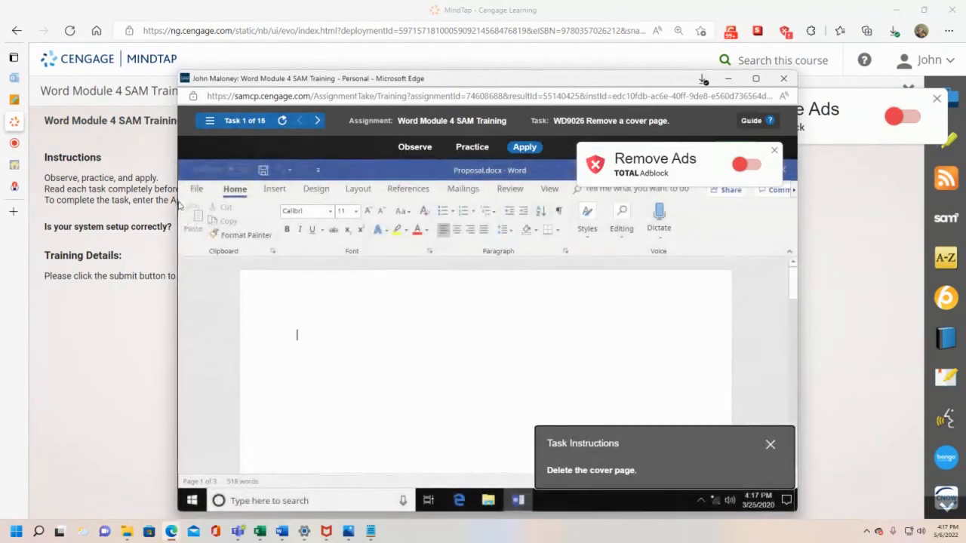
Step: Widen the Word Module 4 SAM Training window on both sides and move it higher on the screen
{"action": "left_click_drag", "start_coordinate": [178, 200], "coordinate": [53, 204]}
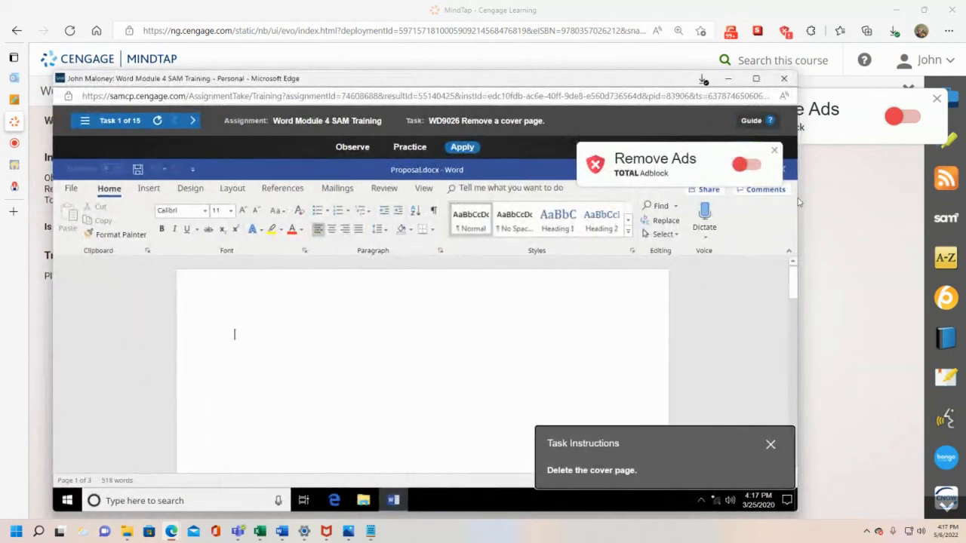
{"action": "left_click_drag", "start_coordinate": [797, 201], "coordinate": [871, 208]}
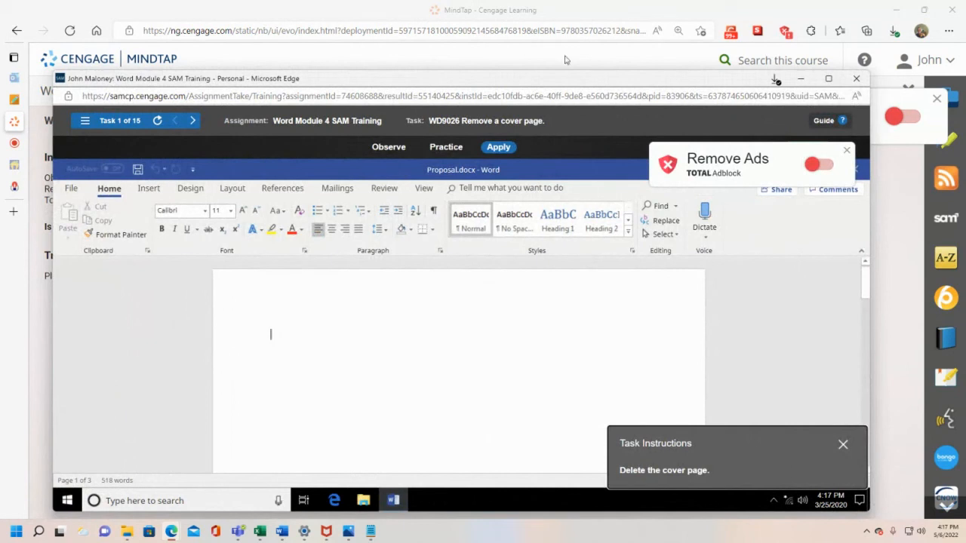
{"action": "left_click_drag", "start_coordinate": [577, 70], "coordinate": [577, 32]}
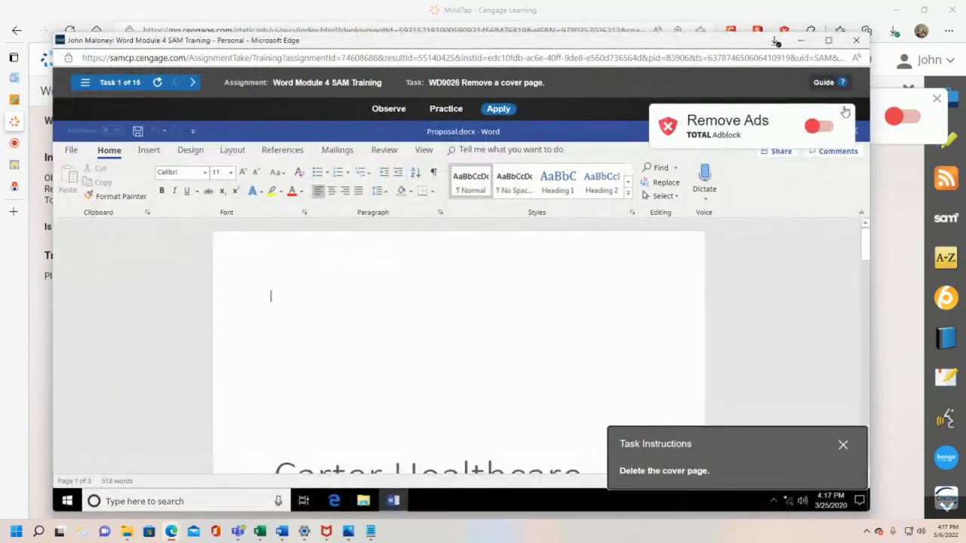
Step: Remove the current cover page from Proposal.docx
{"action": "left_click_drag", "start_coordinate": [757, 446], "coordinate": [681, 268]}
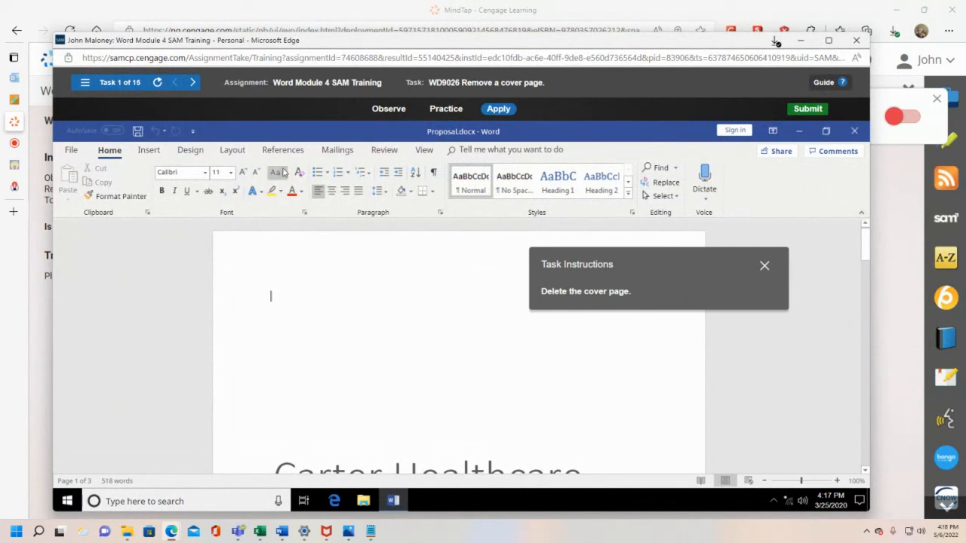
{"action": "left_click", "coordinate": [206, 151]}
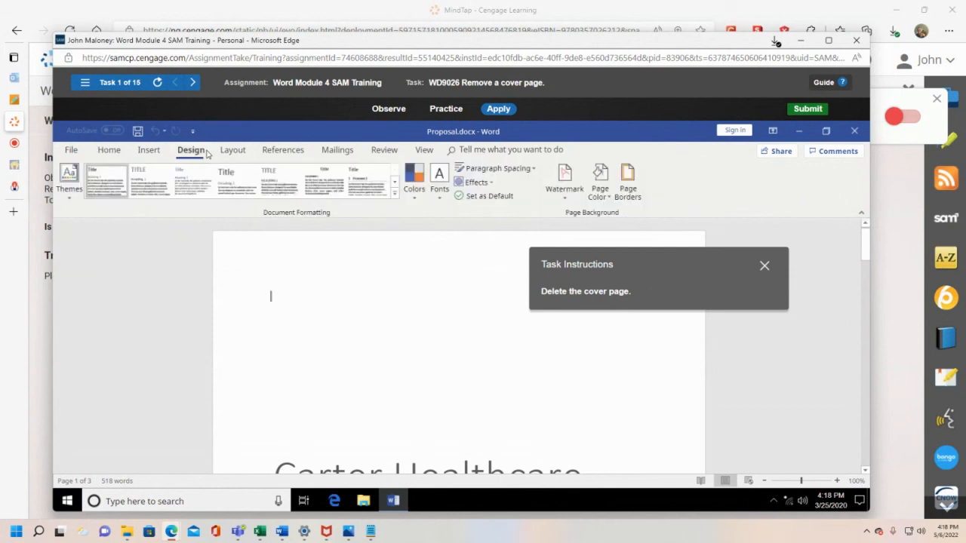
{"action": "left_click", "coordinate": [233, 151]}
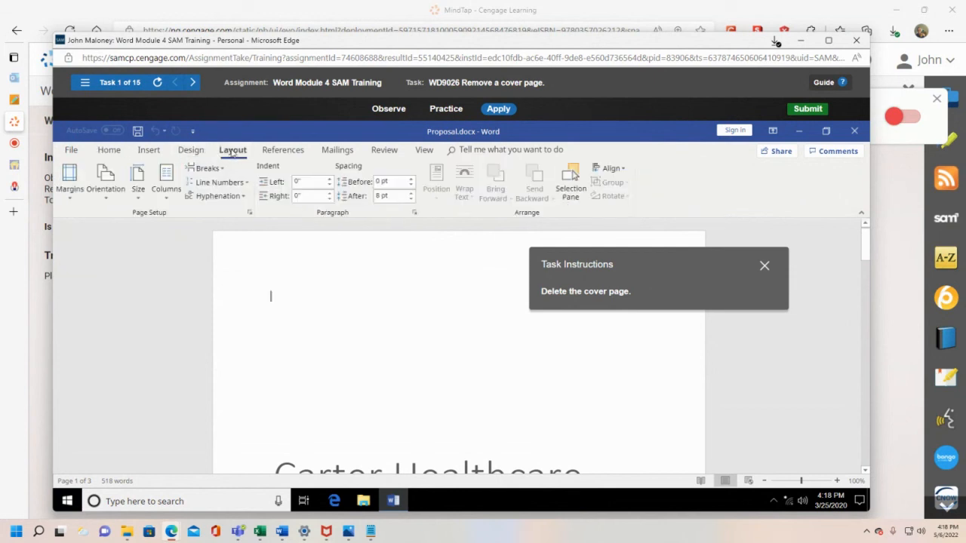
{"action": "left_click", "coordinate": [155, 151]}
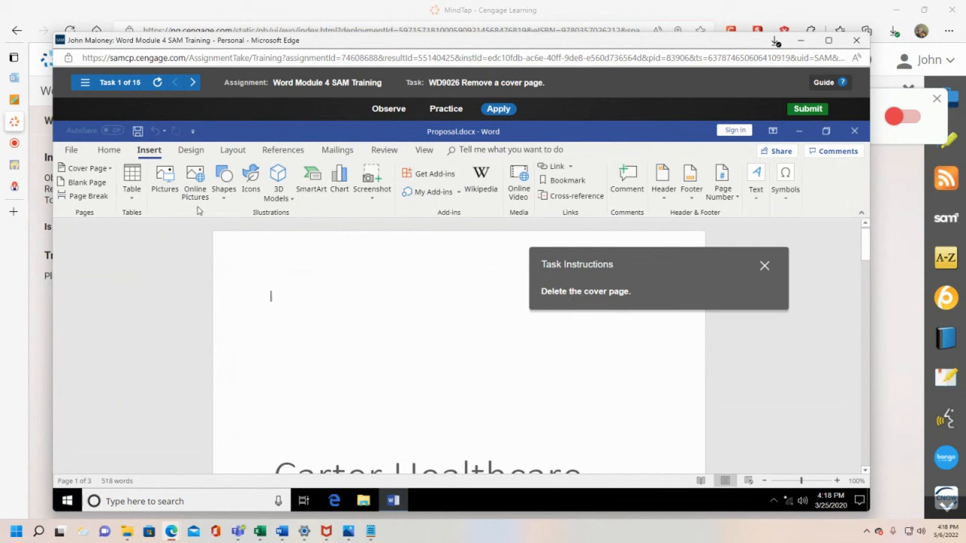
{"action": "left_click", "coordinate": [149, 151]}
{"action": "left_click", "coordinate": [89, 169]}
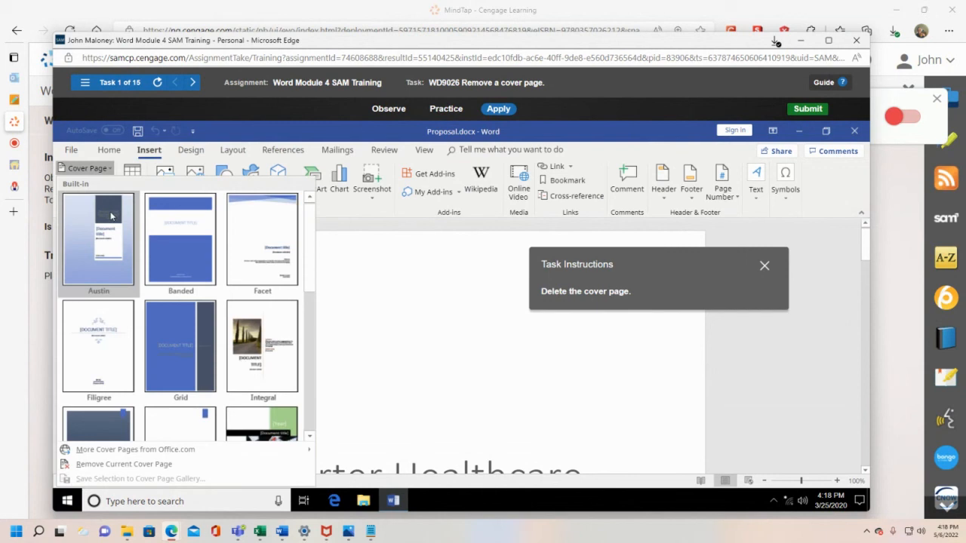
{"action": "scroll", "coordinate": [126, 275], "scroll_direction": "down", "scroll_amount": 1}
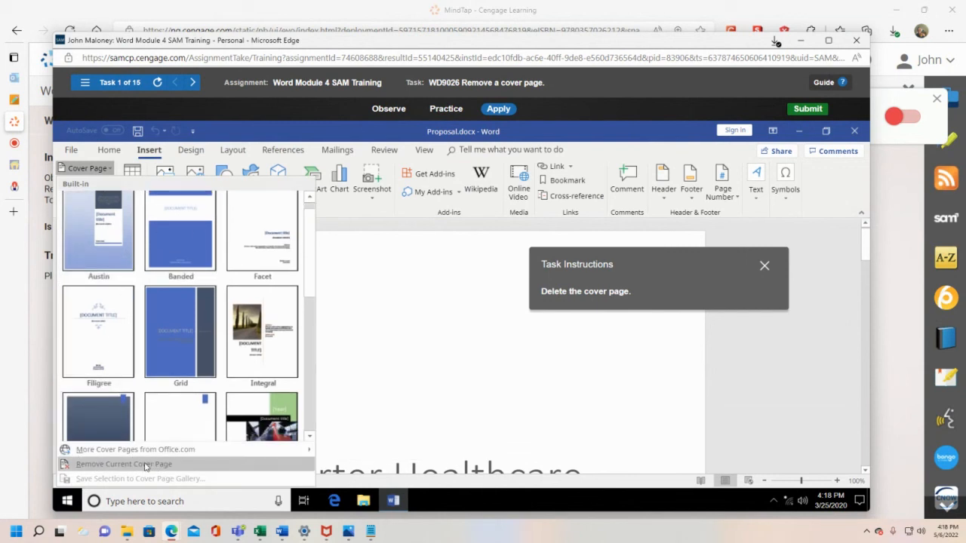
{"action": "left_click", "coordinate": [124, 464]}
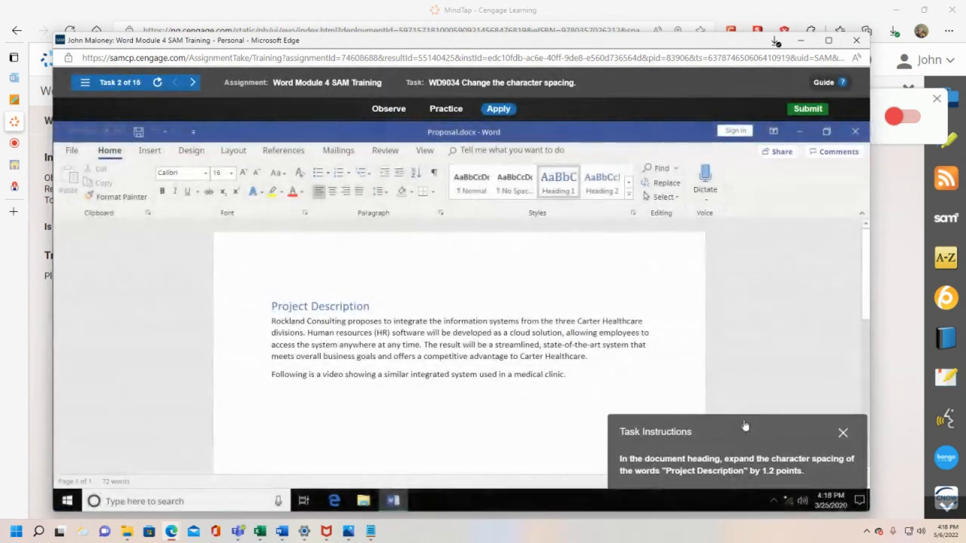
Step: Expand the character spacing of the "Project Description" heading by 1.2 pt
{"action": "left_click_drag", "start_coordinate": [745, 426], "coordinate": [698, 260]}
{"action": "left_click", "coordinate": [274, 302]}
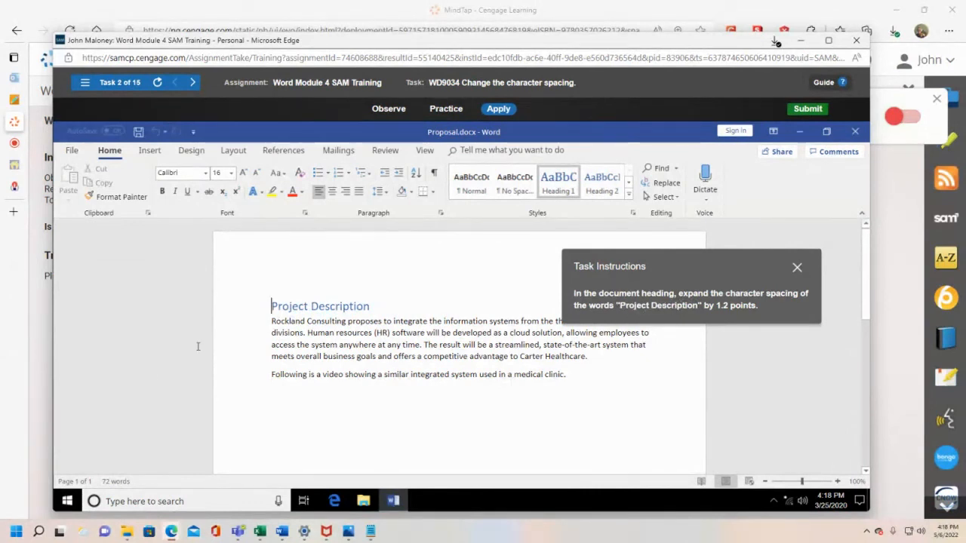
{"action": "left_click_drag", "start_coordinate": [272, 306], "coordinate": [373, 311]}
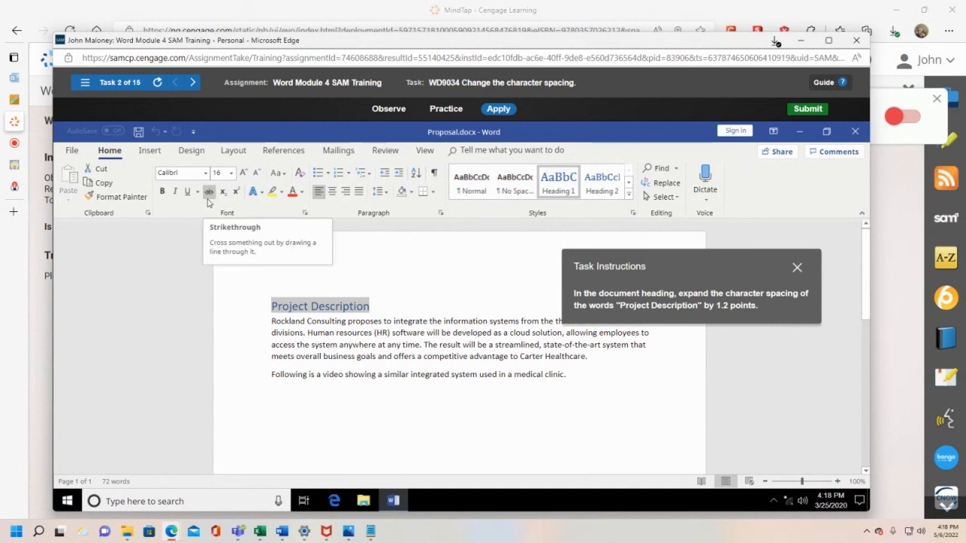
{"action": "left_click", "coordinate": [304, 215]}
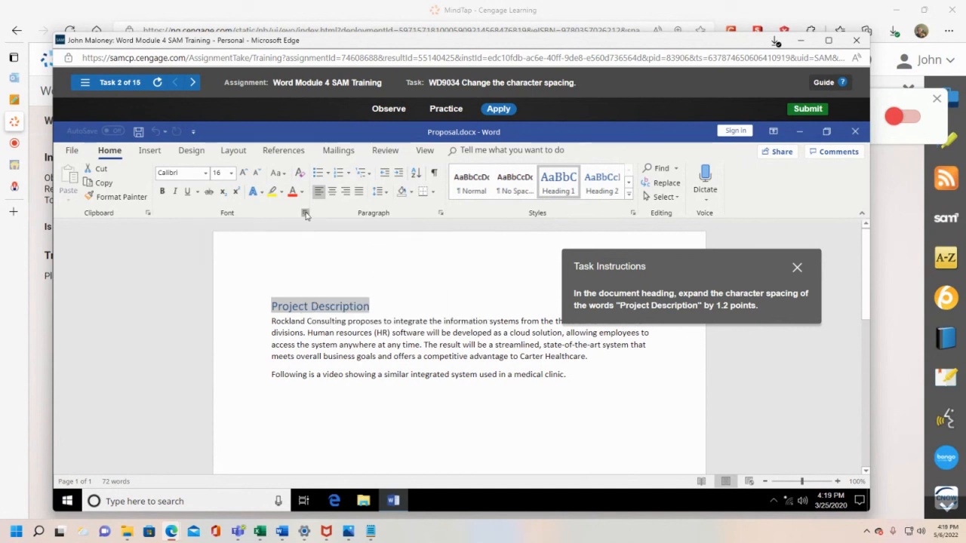
{"action": "left_click_drag", "start_coordinate": [465, 159], "coordinate": [266, 139]}
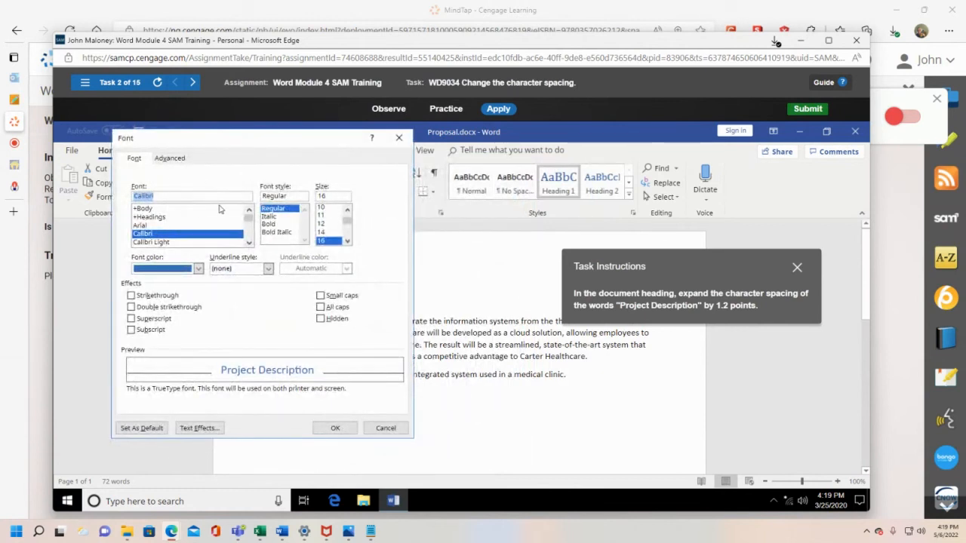
{"action": "left_click", "coordinate": [171, 158]}
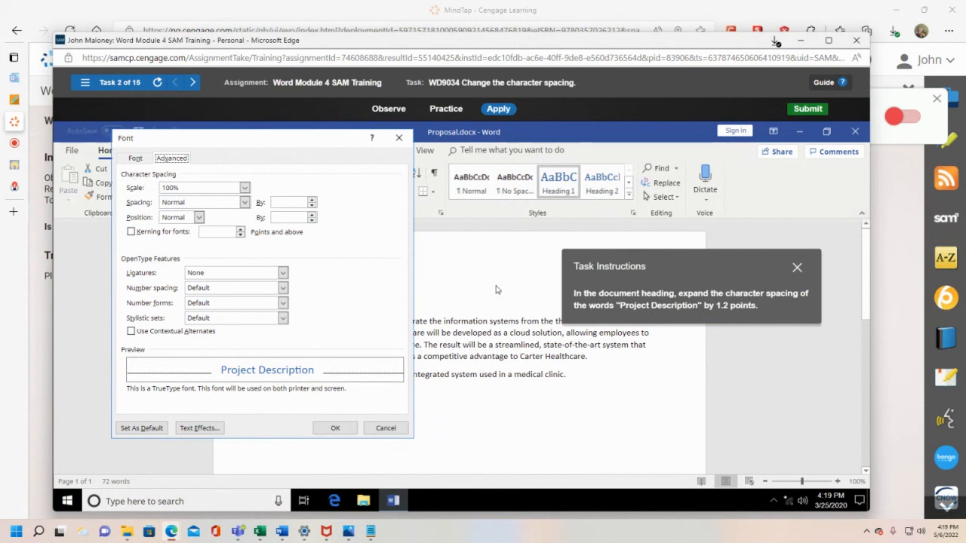
{"action": "left_click", "coordinate": [243, 203]}
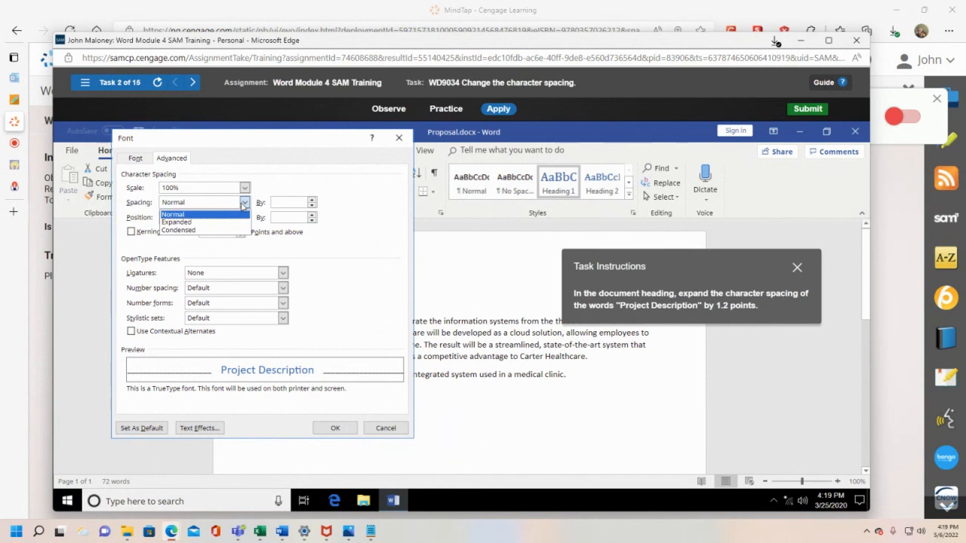
{"action": "left_click", "coordinate": [178, 222]}
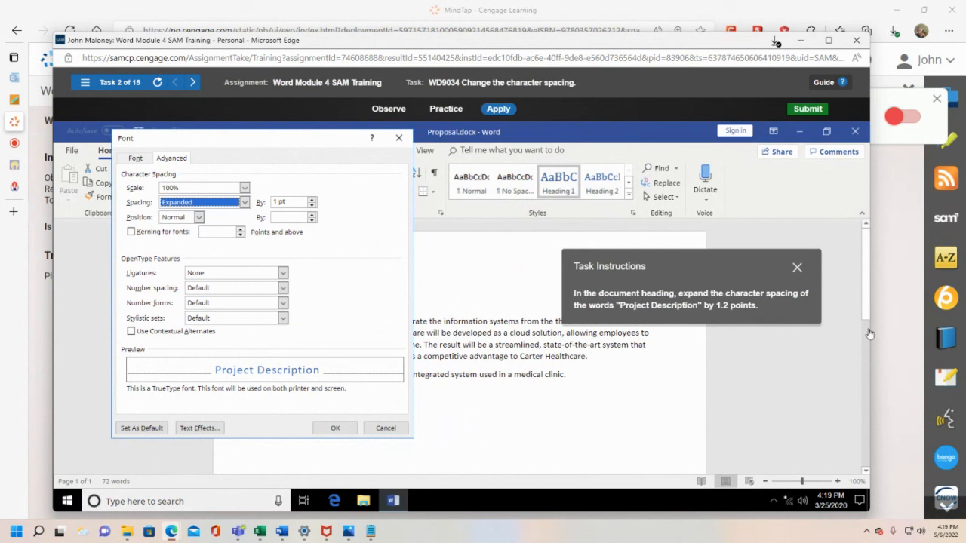
{"action": "left_click", "coordinate": [311, 201]}
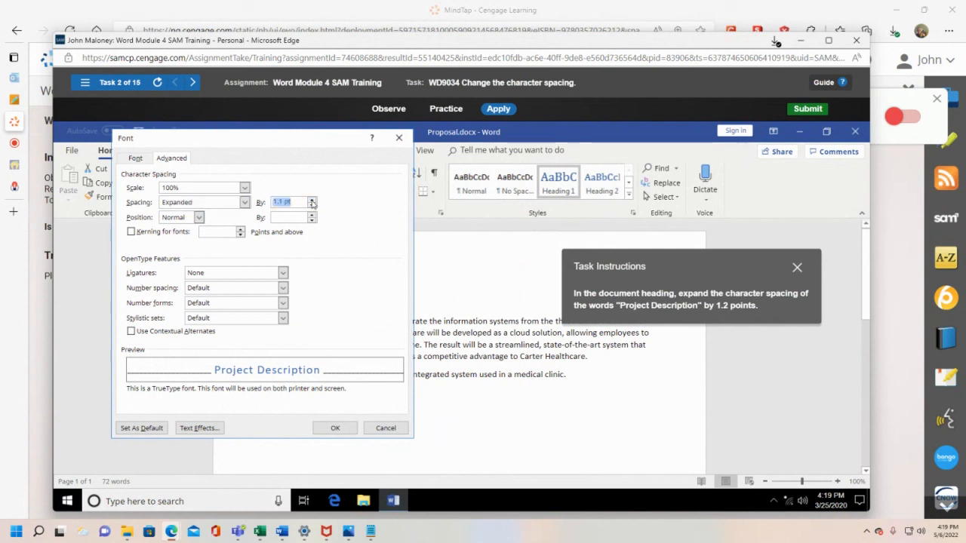
{"action": "left_click", "coordinate": [312, 201]}
{"action": "left_click", "coordinate": [333, 430]}
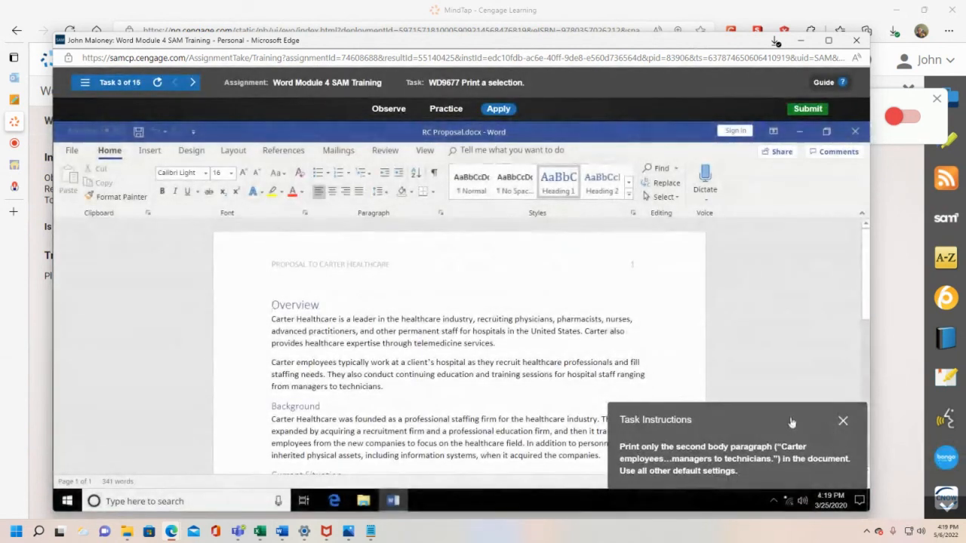
Step: Print only the second body paragraph, from "Carter employees" to "managers to technicians.", using Print Selection and the default settings
{"action": "left_click_drag", "start_coordinate": [791, 420], "coordinate": [638, 245]}
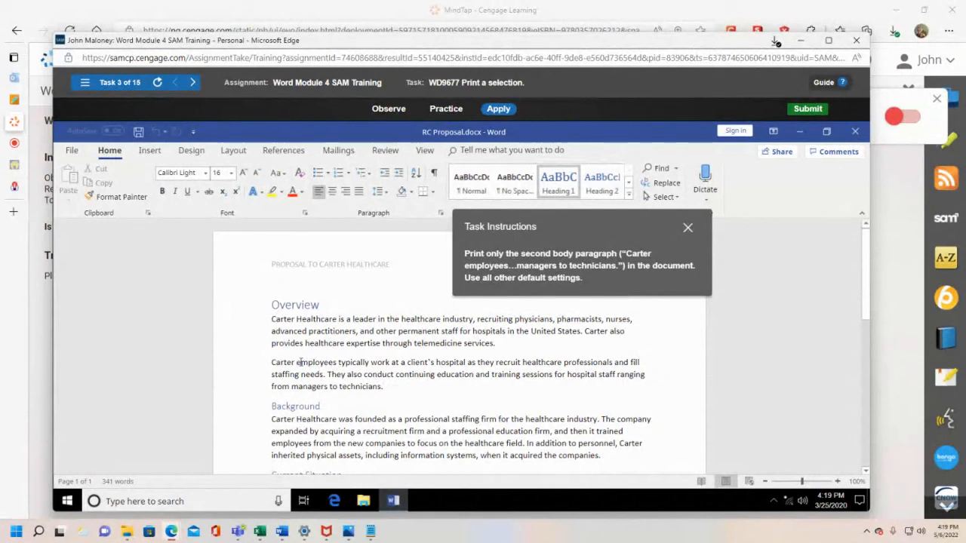
{"action": "left_click_drag", "start_coordinate": [273, 363], "coordinate": [384, 388]}
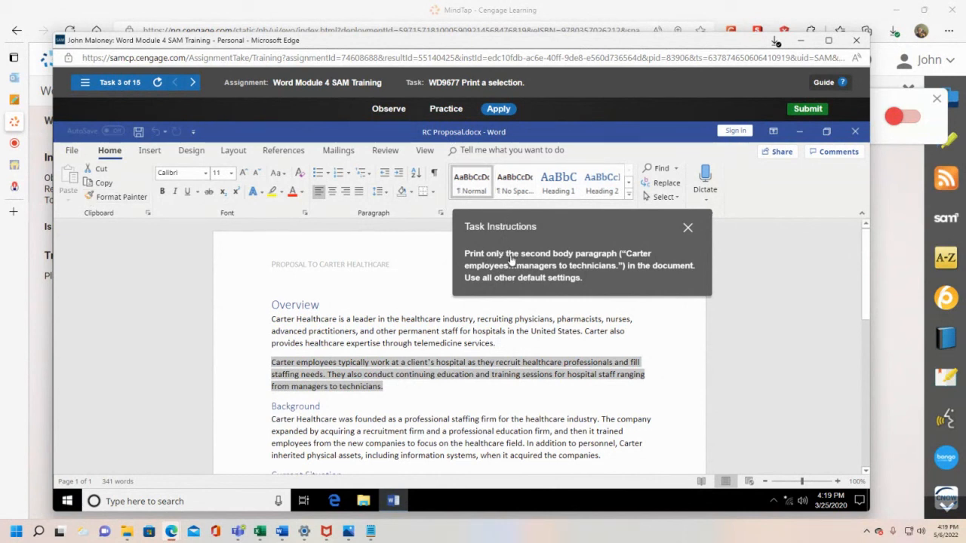
{"action": "left_click", "coordinate": [73, 154]}
{"action": "left_click", "coordinate": [98, 340]}
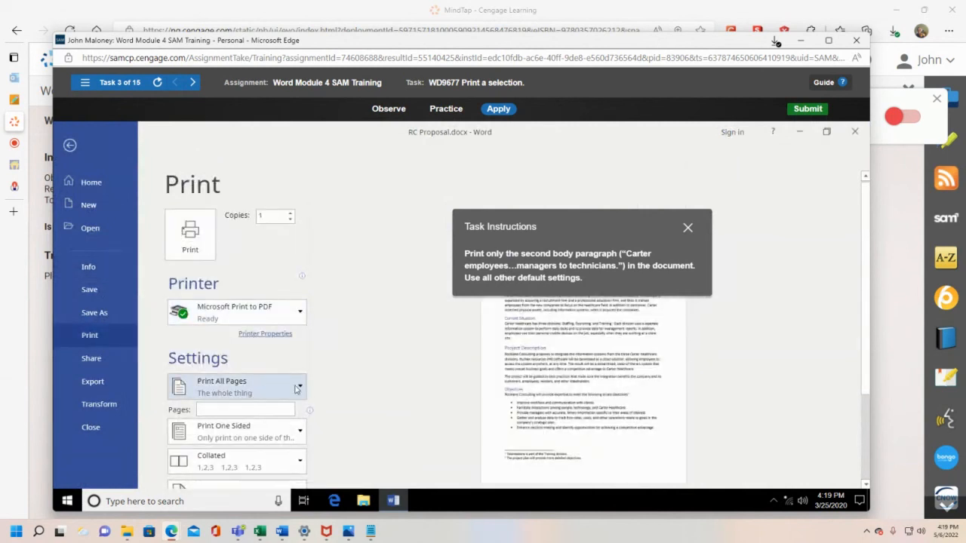
{"action": "left_click", "coordinate": [298, 390]}
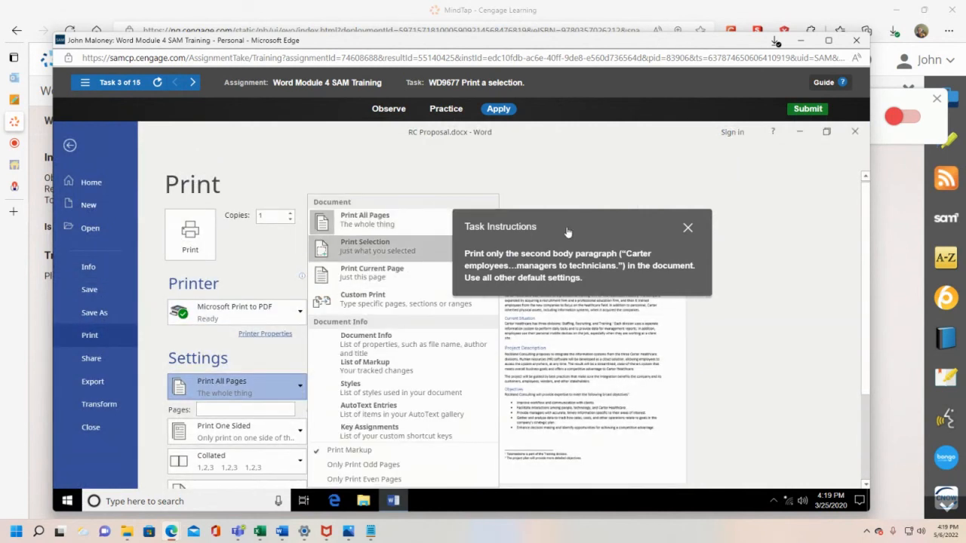
{"action": "left_click_drag", "start_coordinate": [567, 233], "coordinate": [692, 202]}
{"action": "left_click", "coordinate": [405, 243]}
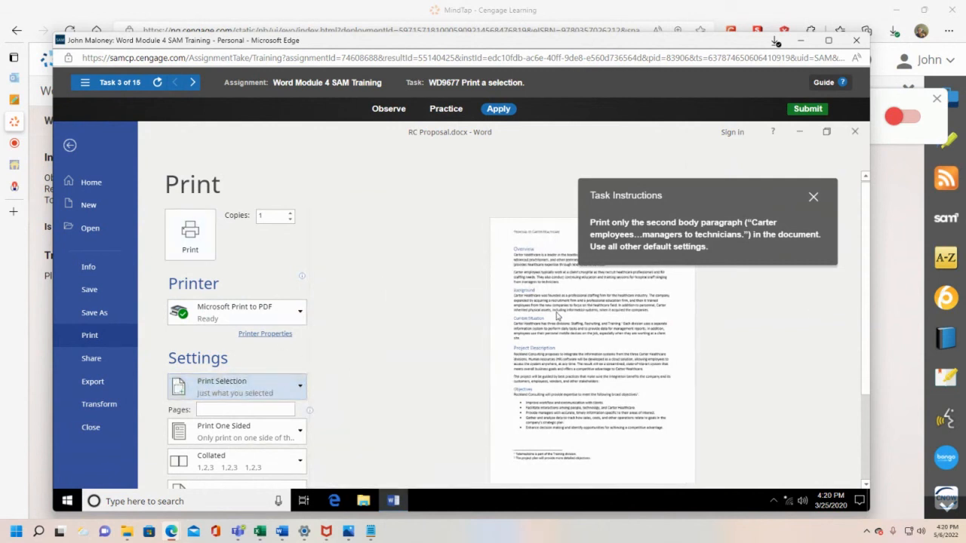
{"action": "left_click", "coordinate": [202, 235]}
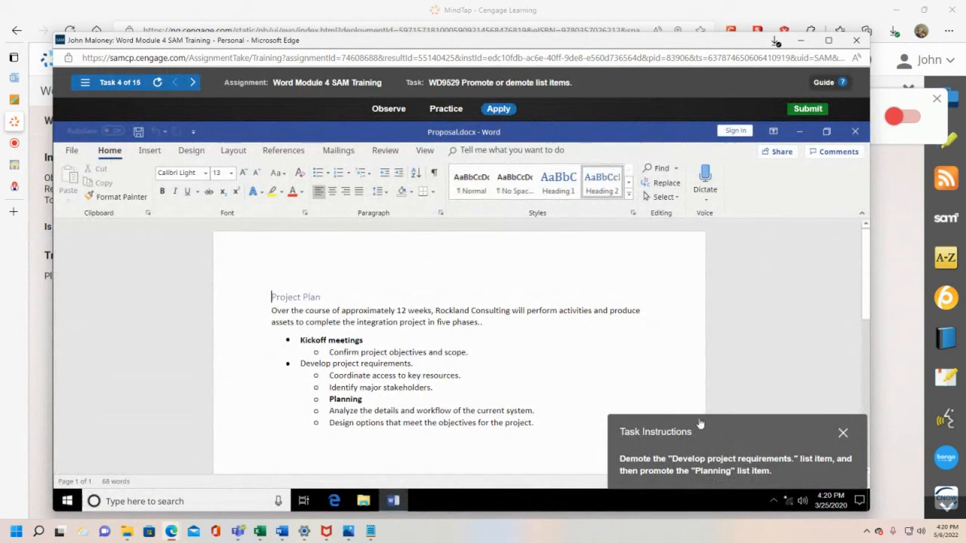
Step: Demote the "Develop project requirements." list item and promote the "Planning" list item
{"action": "left_click_drag", "start_coordinate": [700, 440], "coordinate": [583, 308]}
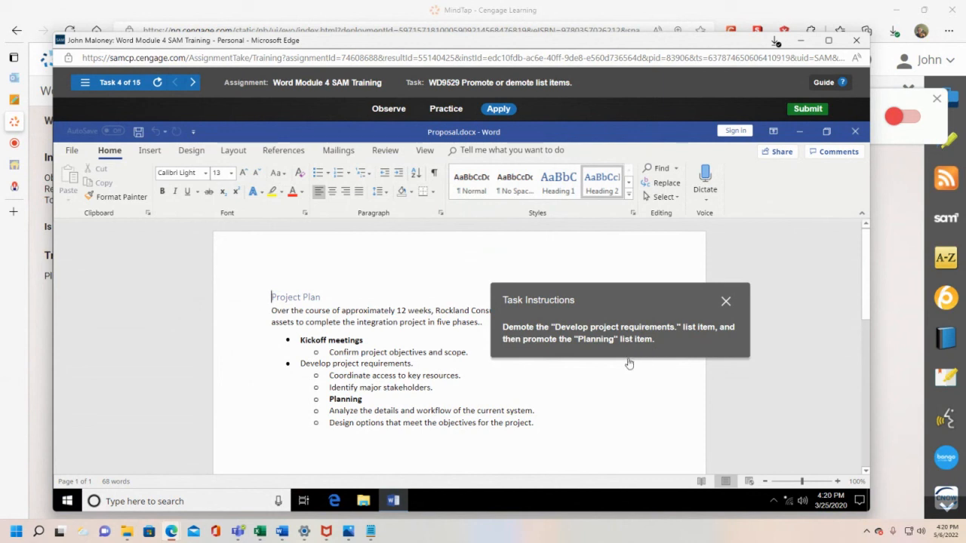
{"action": "left_click", "coordinate": [302, 366]}
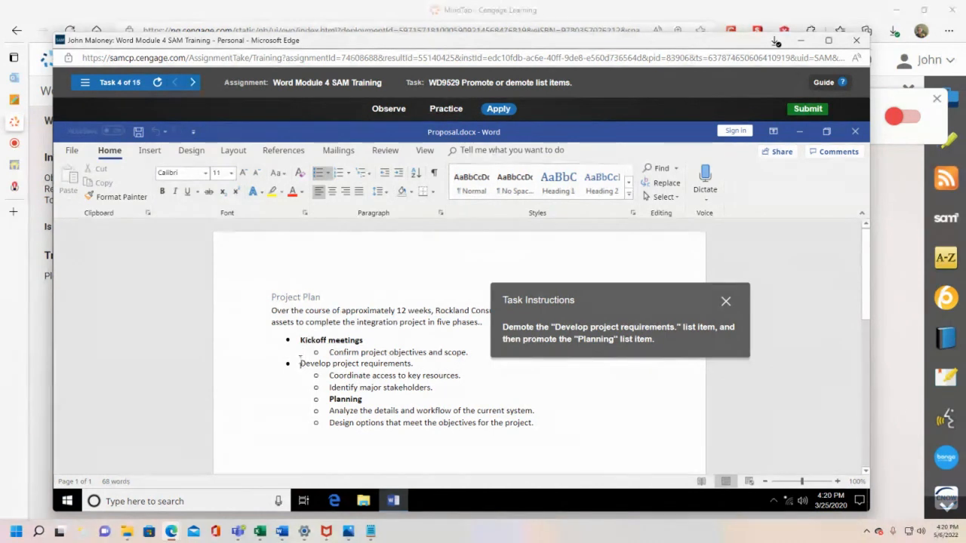
{"action": "left_click", "coordinate": [399, 178]}
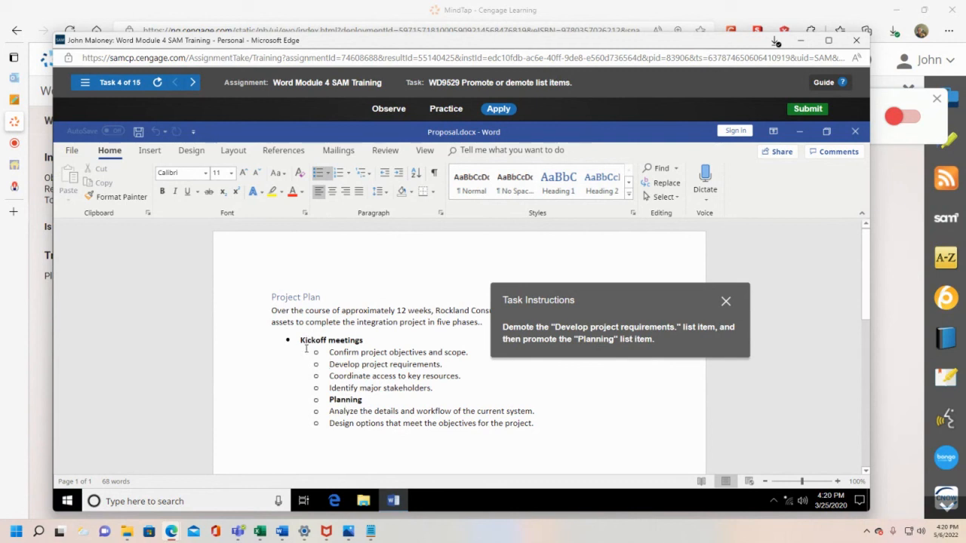
{"action": "left_click", "coordinate": [330, 400]}
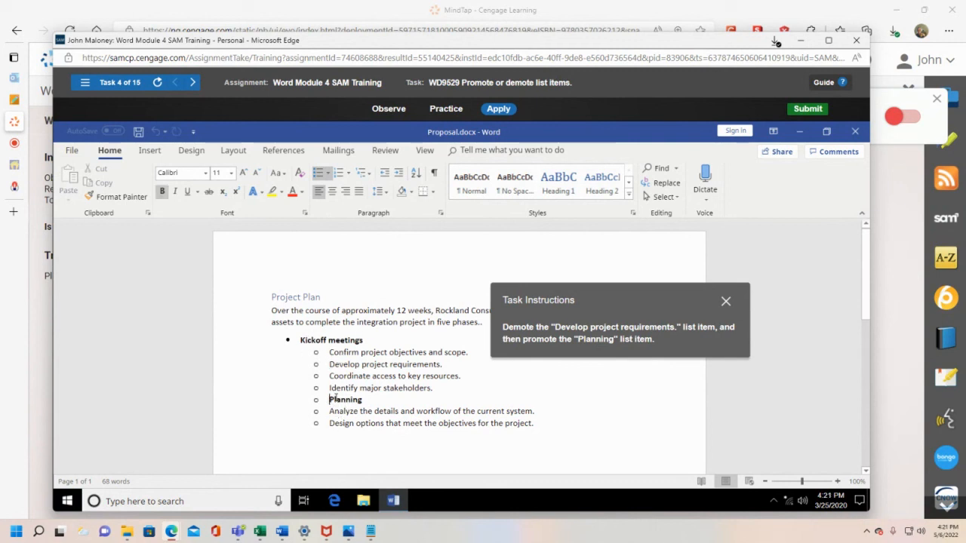
{"action": "left_click", "coordinate": [384, 175]}
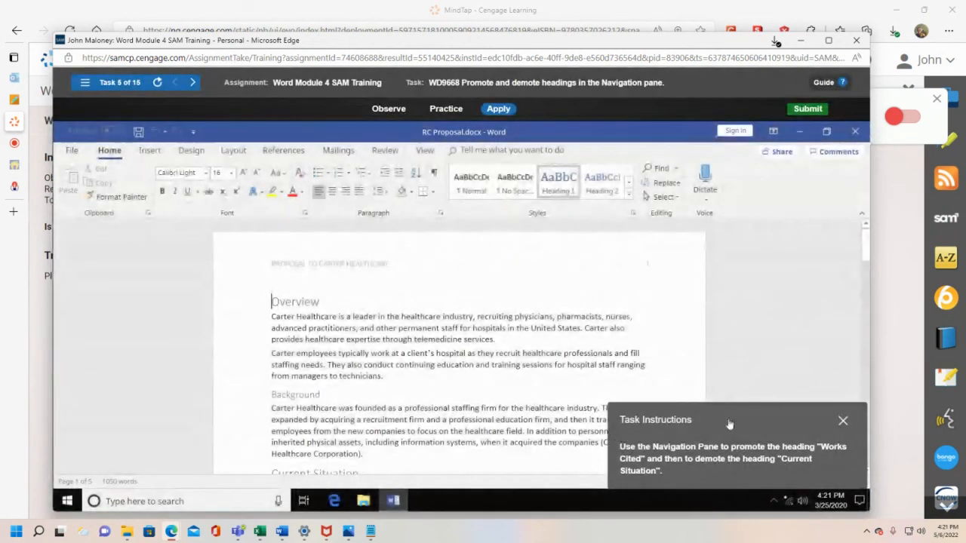
Step: Show the Navigation Pane in RC Proposal.docx and use it to promote the "Works Cited" heading and demote the "Current Situation" heading
{"action": "left_click_drag", "start_coordinate": [755, 428], "coordinate": [633, 287]}
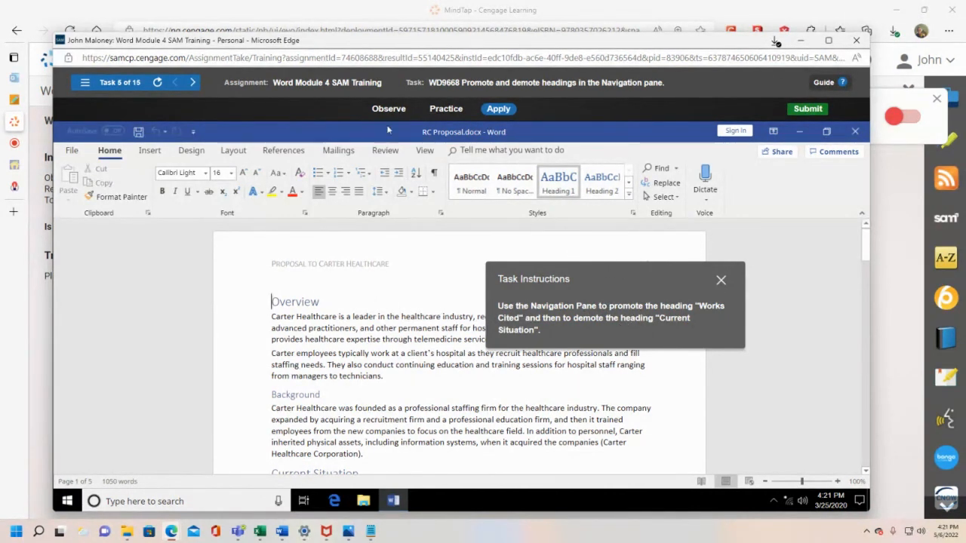
{"action": "left_click", "coordinate": [426, 151]}
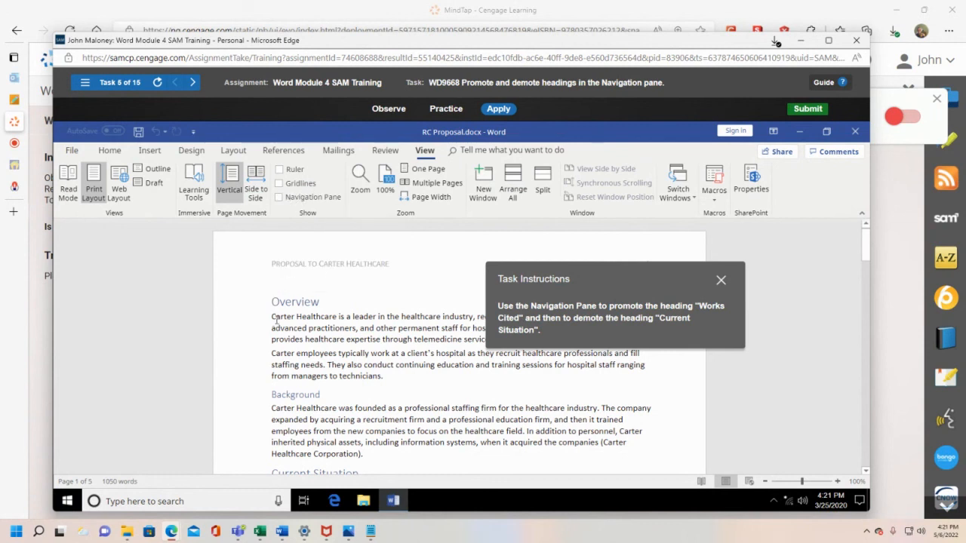
{"action": "left_click", "coordinate": [279, 198]}
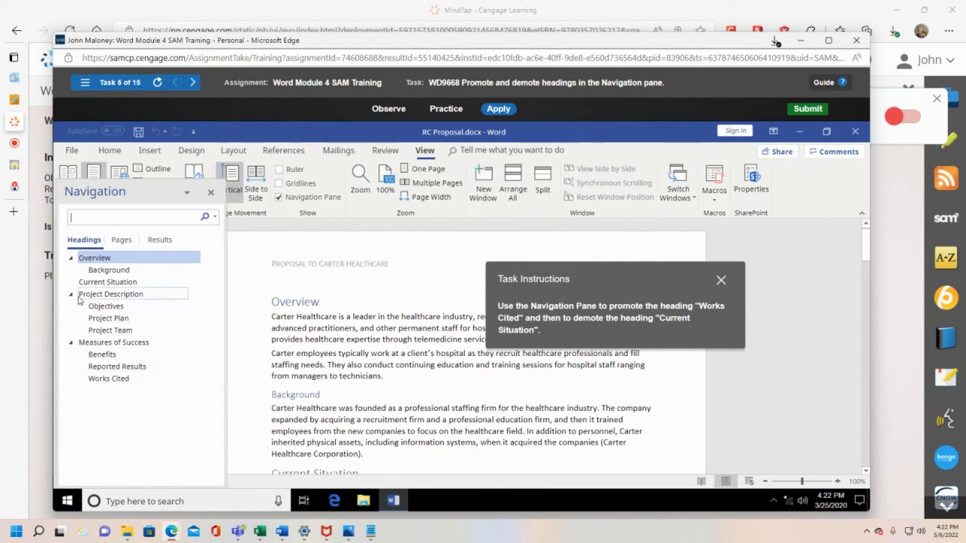
{"action": "right_click", "coordinate": [107, 379]}
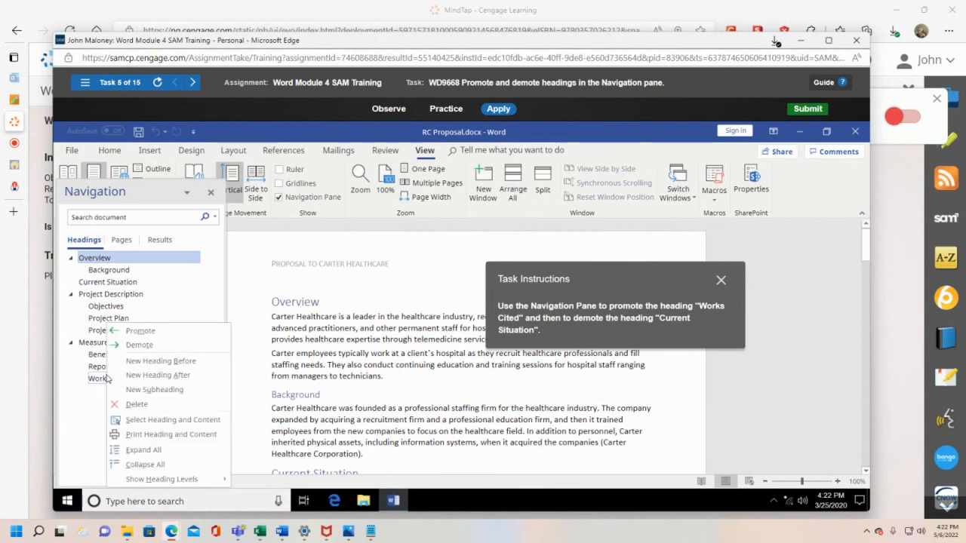
{"action": "left_click", "coordinate": [134, 332]}
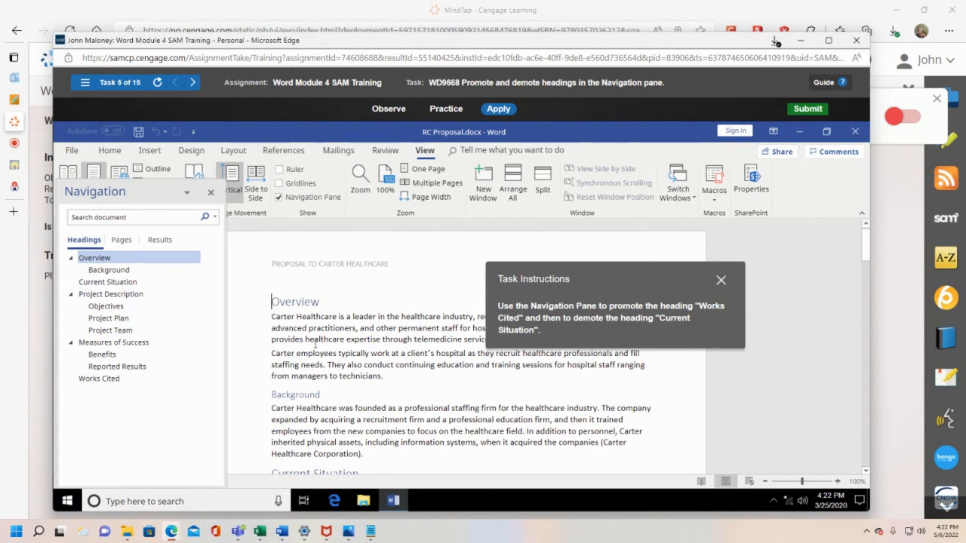
{"action": "right_click", "coordinate": [114, 282]}
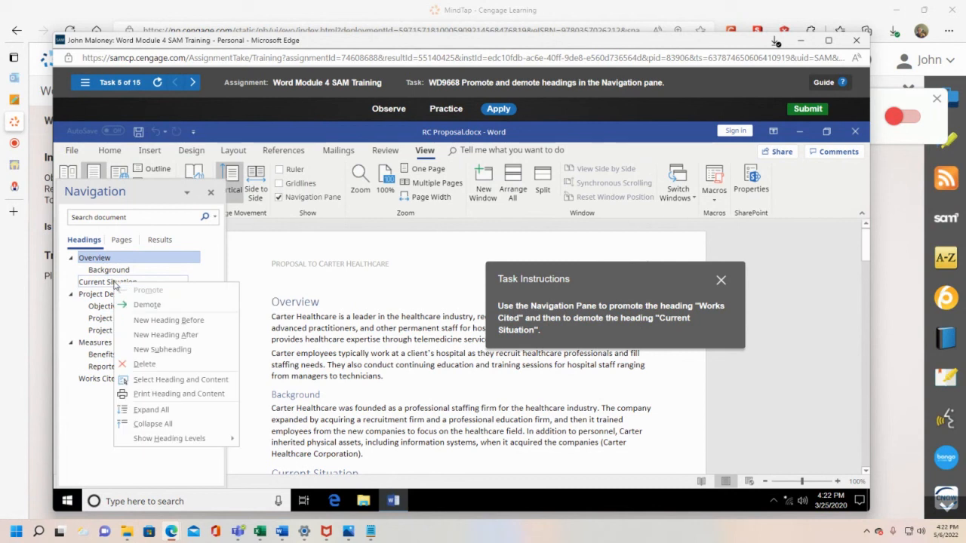
{"action": "left_click", "coordinate": [158, 304]}
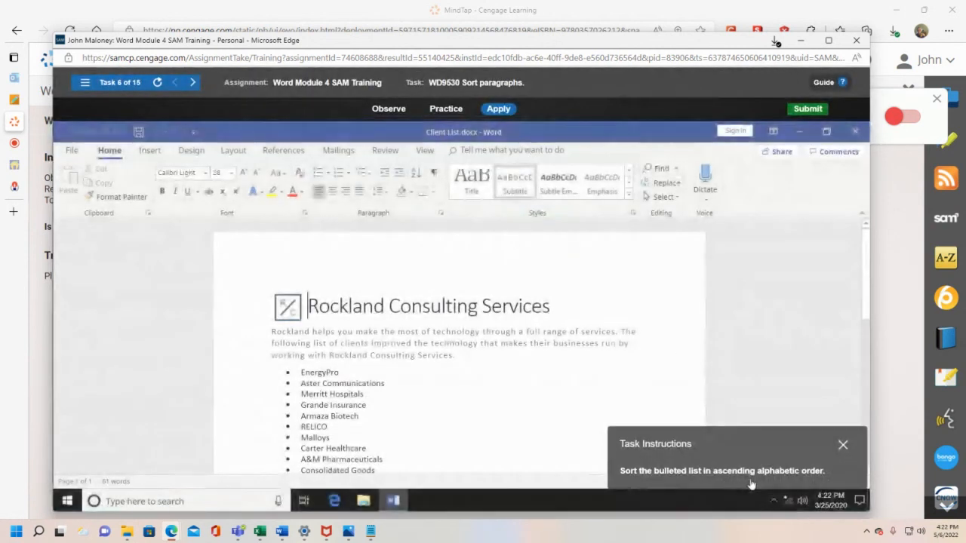
Step: Sort the bulleted client list in Client List.docx by paragraphs in ascending alphabetic order
{"action": "left_click_drag", "start_coordinate": [764, 451], "coordinate": [747, 314]}
{"action": "scroll", "coordinate": [560, 388], "scroll_direction": "down", "scroll_amount": 2}
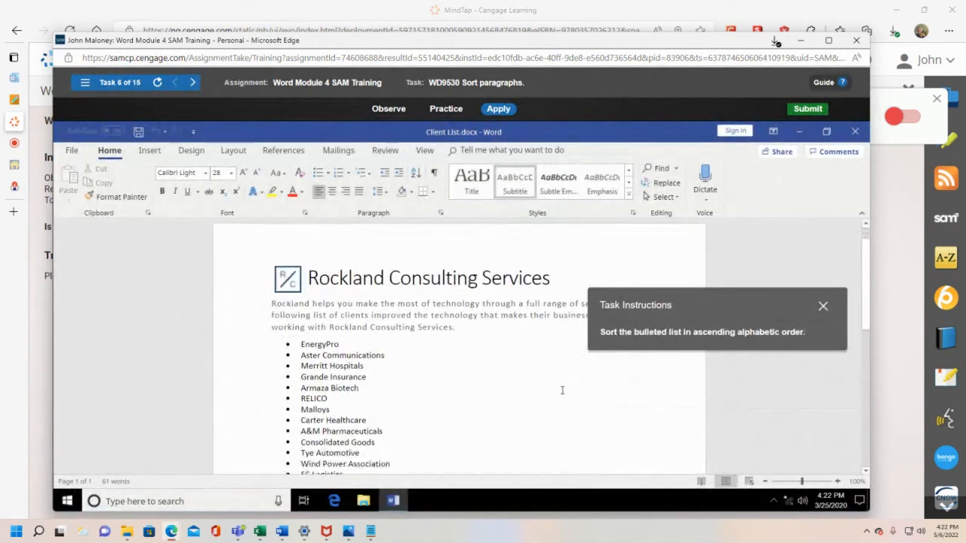
{"action": "scroll", "coordinate": [561, 394], "scroll_direction": "down", "scroll_amount": 2}
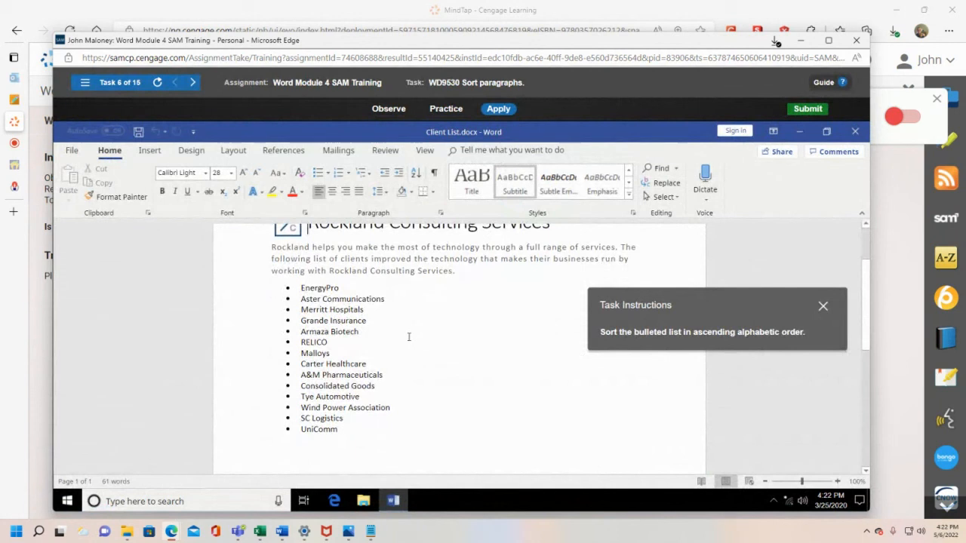
{"action": "left_click_drag", "start_coordinate": [300, 287], "coordinate": [340, 430]}
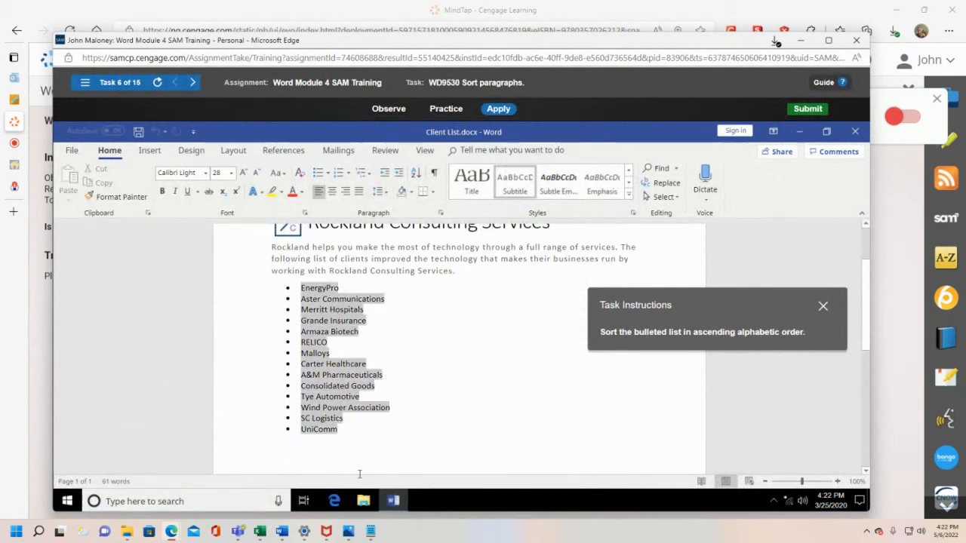
{"action": "left_click", "coordinate": [416, 172]}
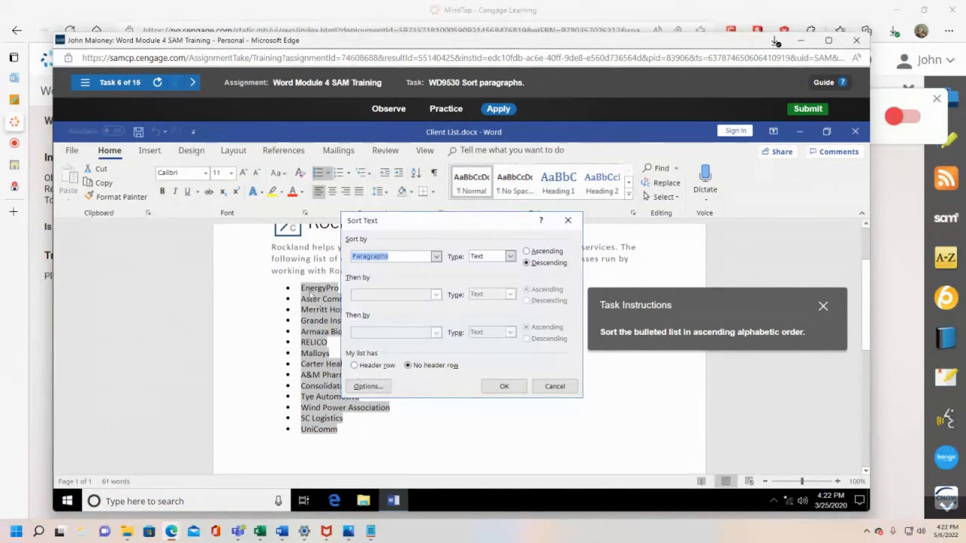
{"action": "left_click", "coordinate": [435, 257]}
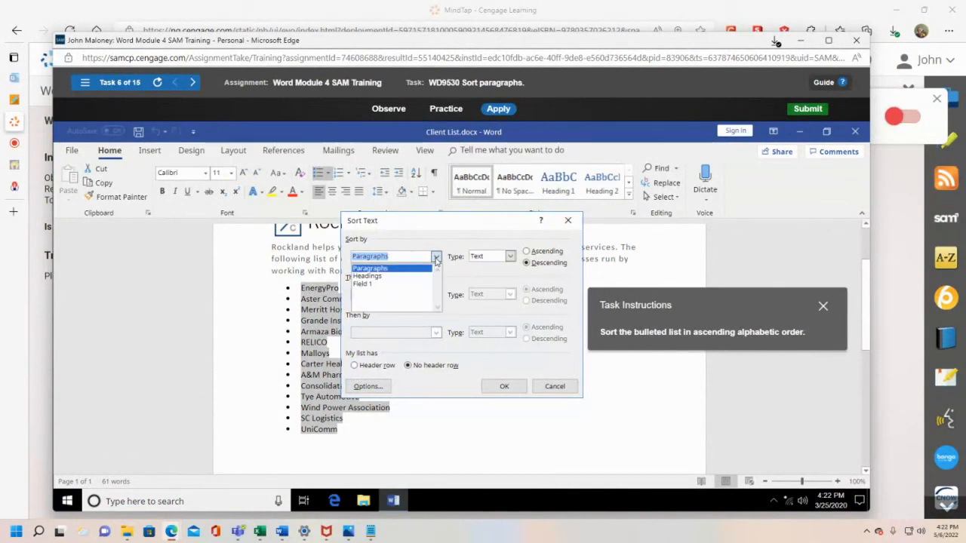
{"action": "left_click", "coordinate": [435, 258]}
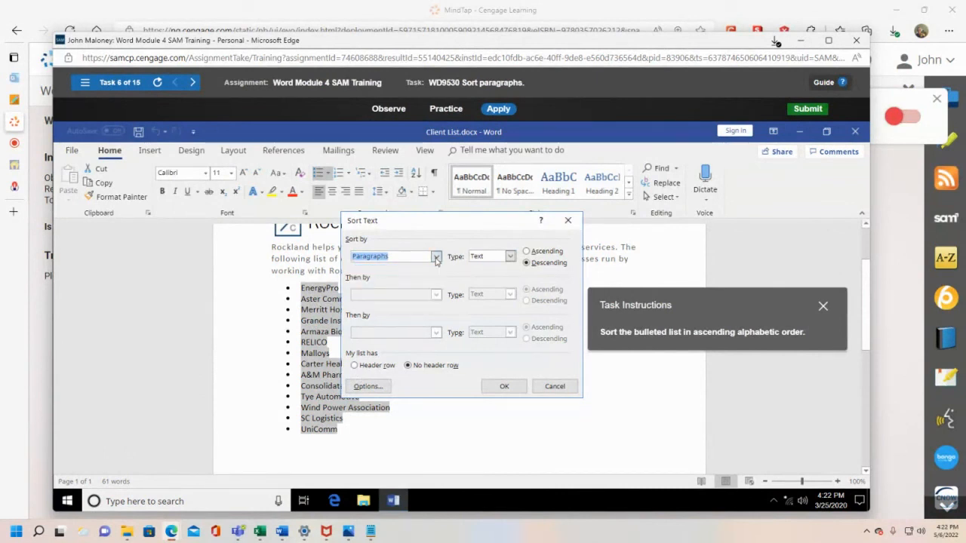
{"action": "left_click", "coordinate": [532, 254]}
{"action": "left_click", "coordinate": [516, 391]}
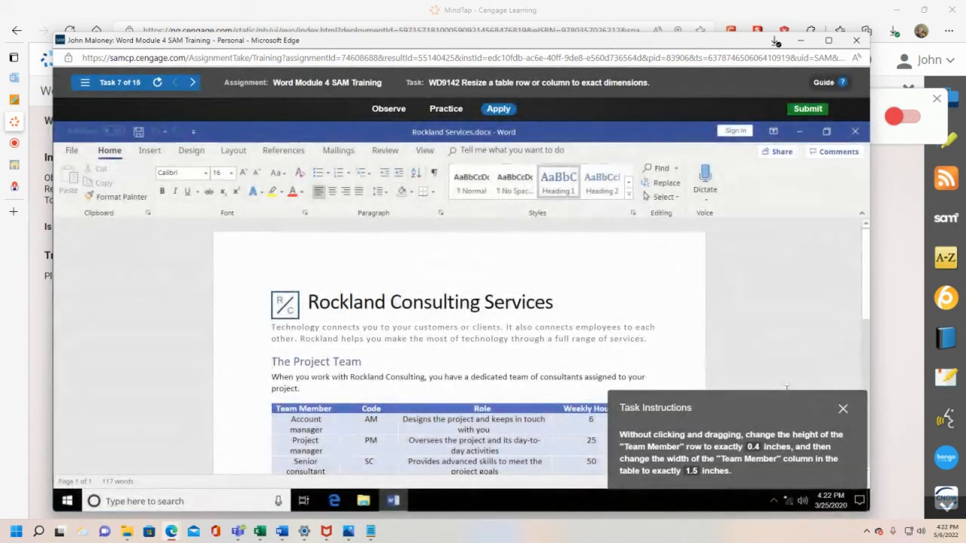
Step: Set the "Team Member" row's height to 0.4 inches and the "Team Member" column's width to 1.5 inches in the project team table
{"action": "left_click_drag", "start_coordinate": [787, 405], "coordinate": [237, 247]}
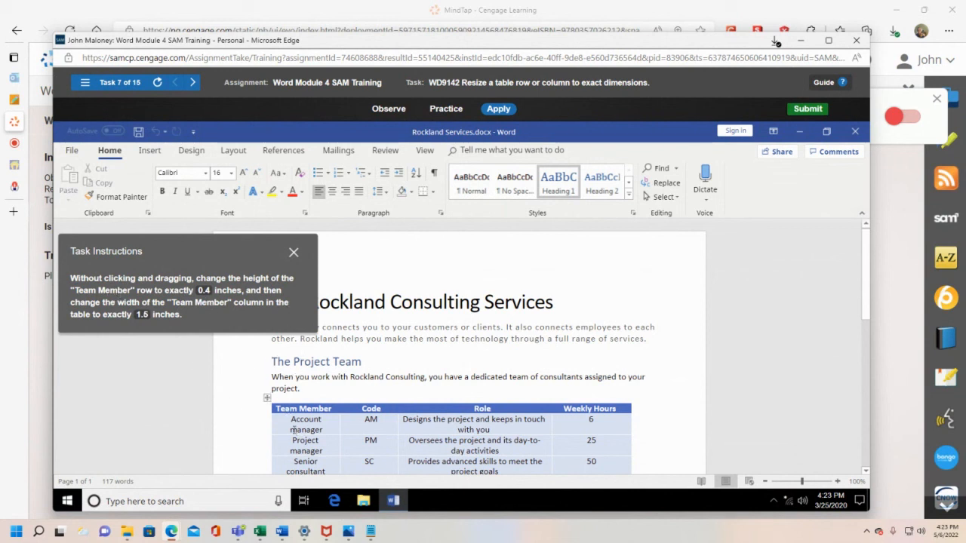
{"action": "left_click", "coordinate": [277, 408]}
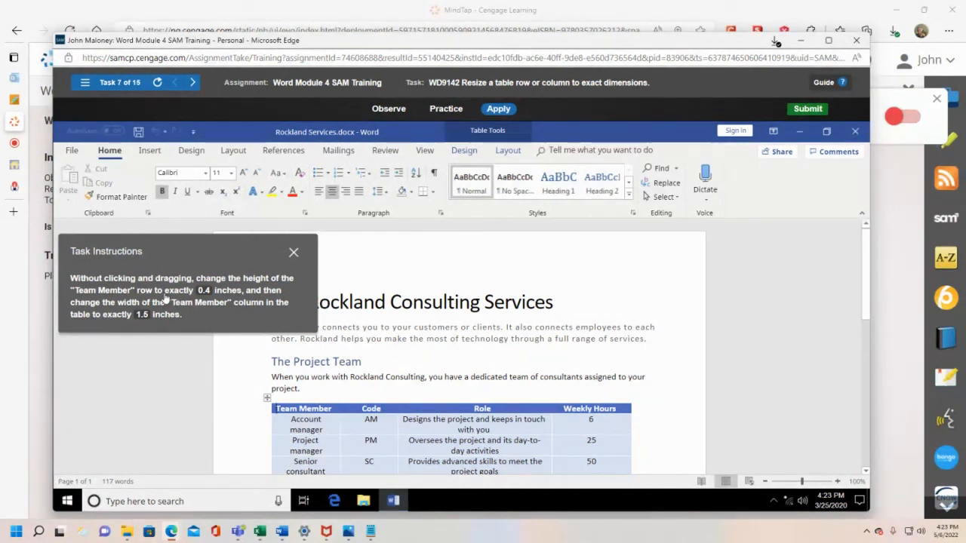
{"action": "left_click", "coordinate": [508, 151]}
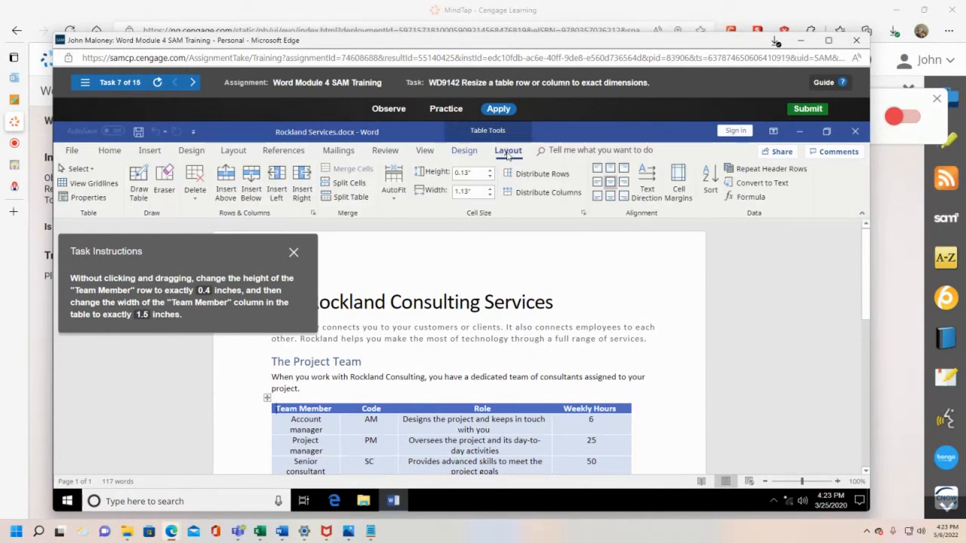
{"action": "left_click", "coordinate": [480, 178]}
{"action": "type", "text": "0.4"}
{"action": "key", "text": "Return"}
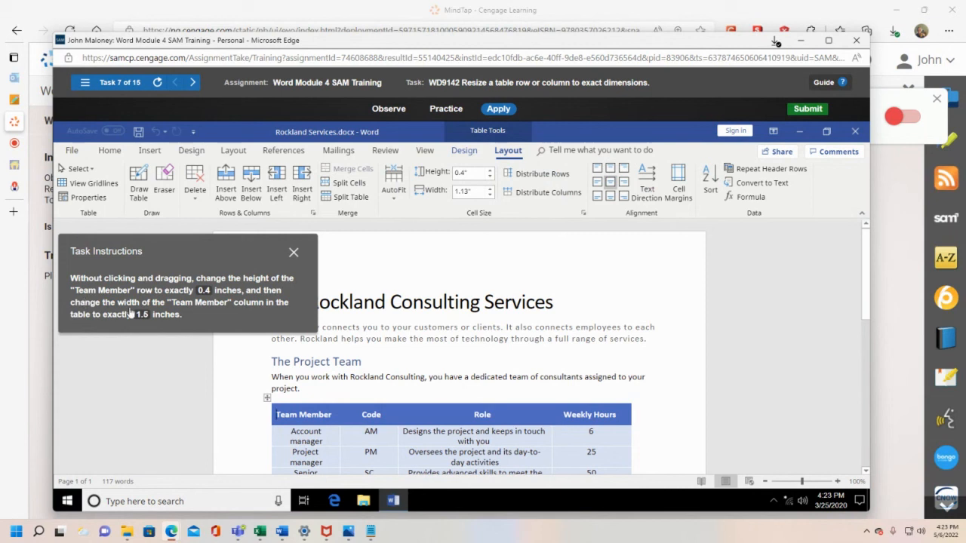
{"action": "left_click", "coordinate": [471, 189]}
{"action": "type", "text": "1.5"}
{"action": "key", "text": "Return"}
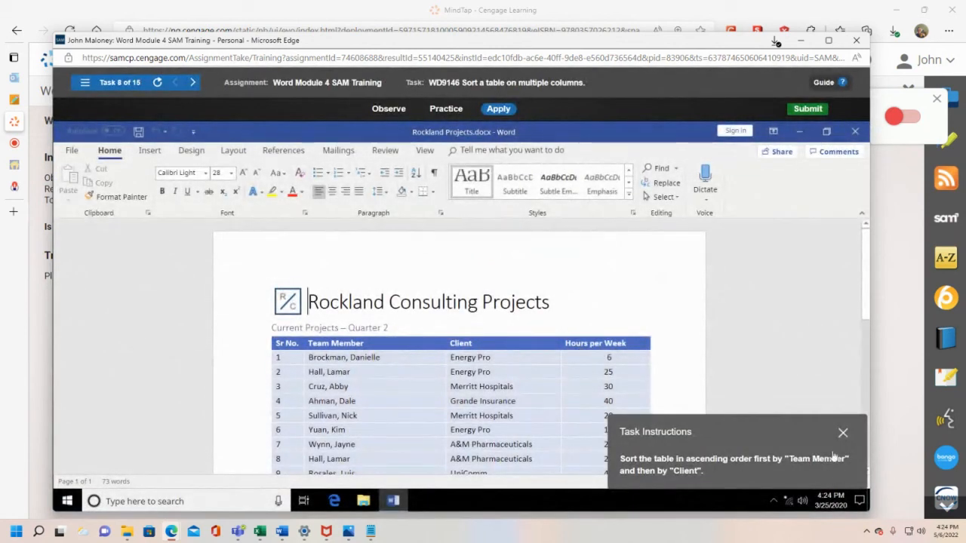
Step: Sort the Rockland Projects.docx table in ascending order first by "Team Member" and then by "Client"
{"action": "left_click_drag", "start_coordinate": [770, 471], "coordinate": [735, 259]}
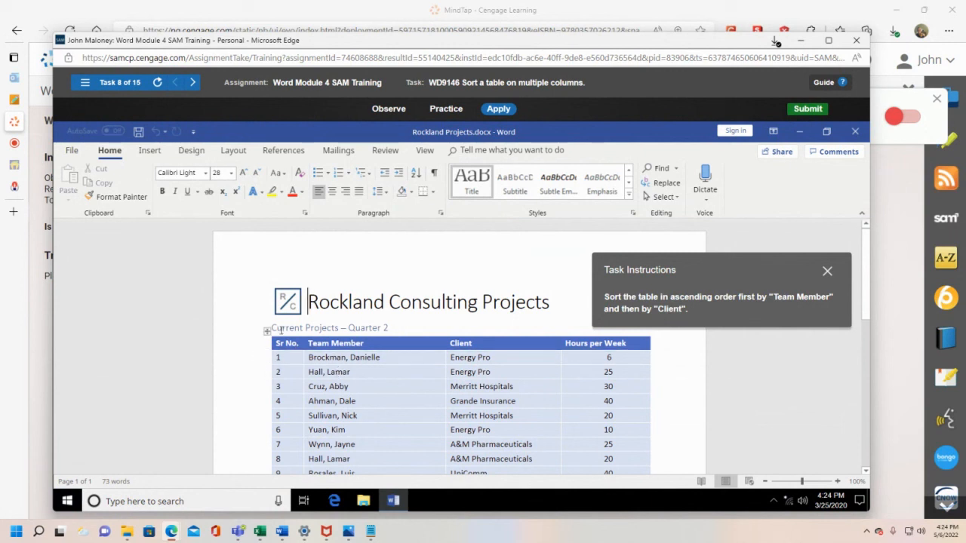
{"action": "left_click", "coordinate": [267, 331]}
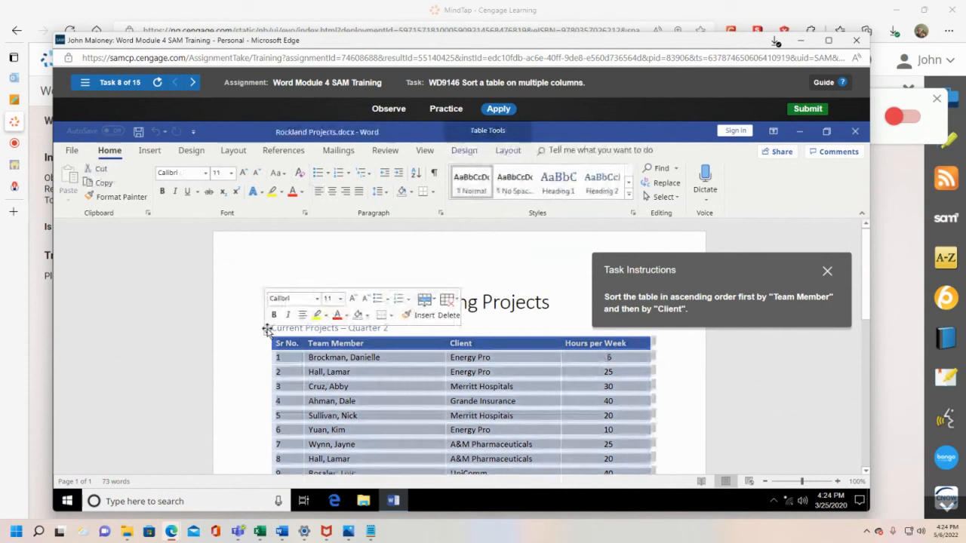
{"action": "left_click_drag", "start_coordinate": [768, 268], "coordinate": [235, 241]}
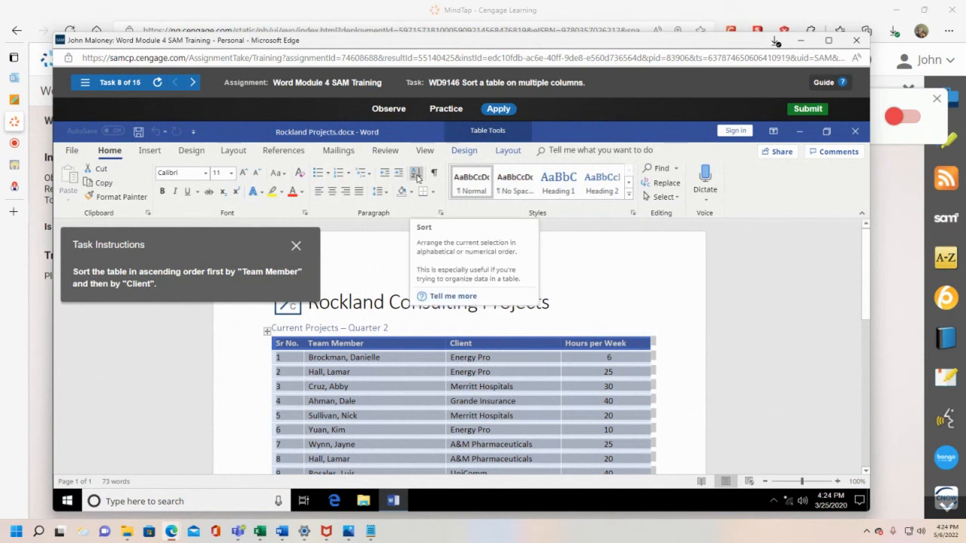
{"action": "left_click", "coordinate": [415, 174]}
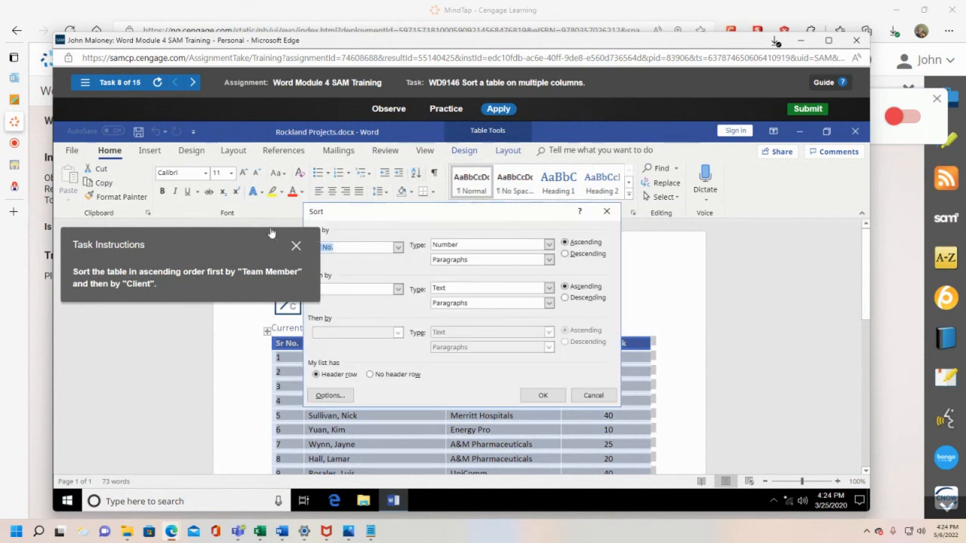
{"action": "left_click_drag", "start_coordinate": [271, 232], "coordinate": [284, 410]}
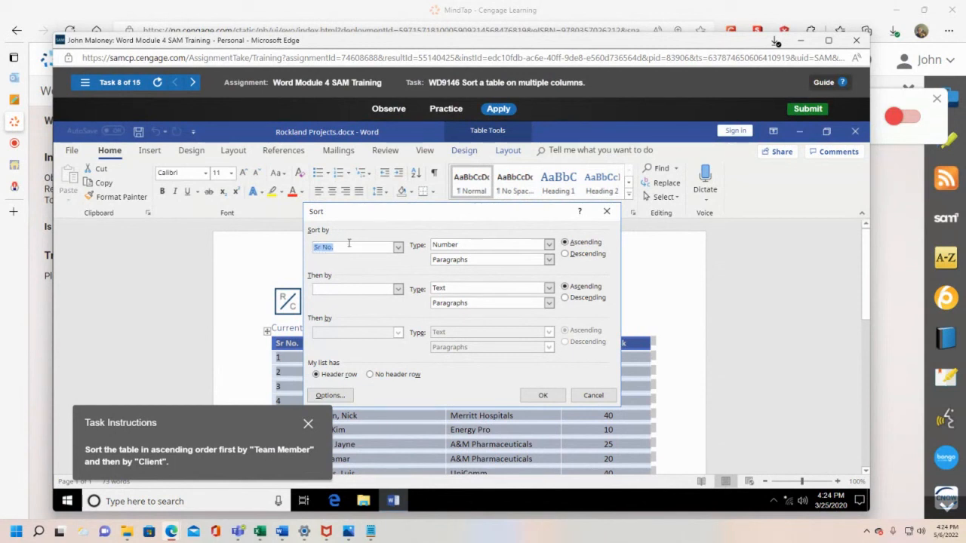
{"action": "left_click", "coordinate": [397, 250]}
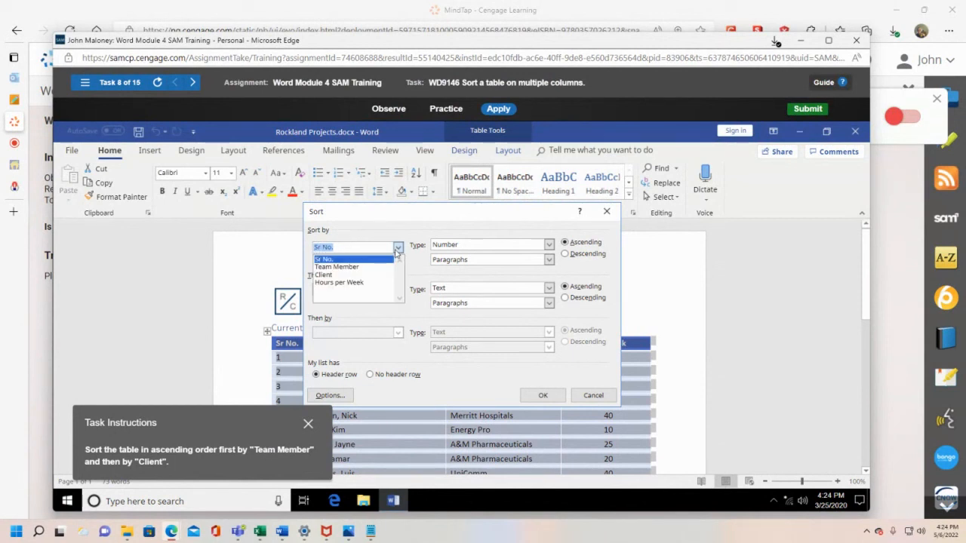
{"action": "left_click", "coordinate": [357, 267]}
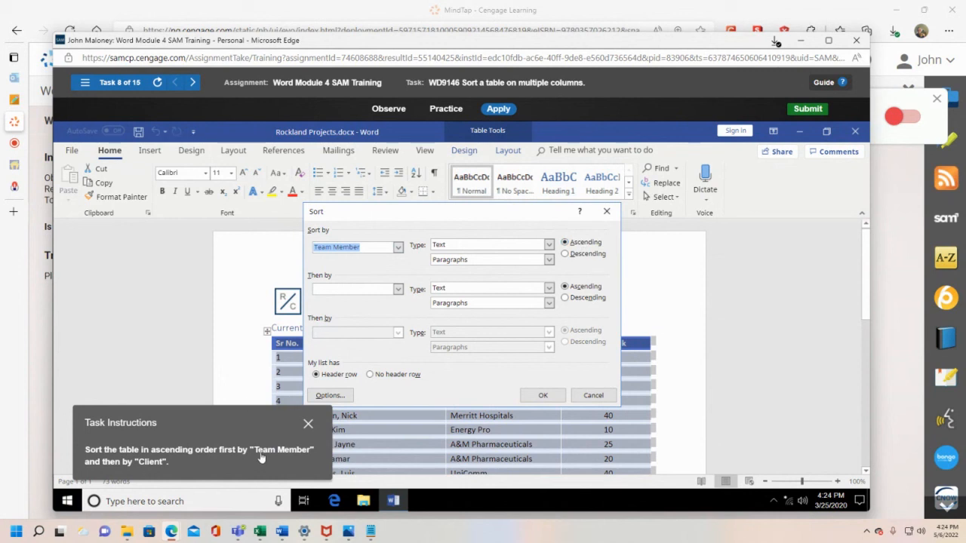
{"action": "left_click", "coordinate": [399, 291]}
{"action": "left_click", "coordinate": [357, 325]}
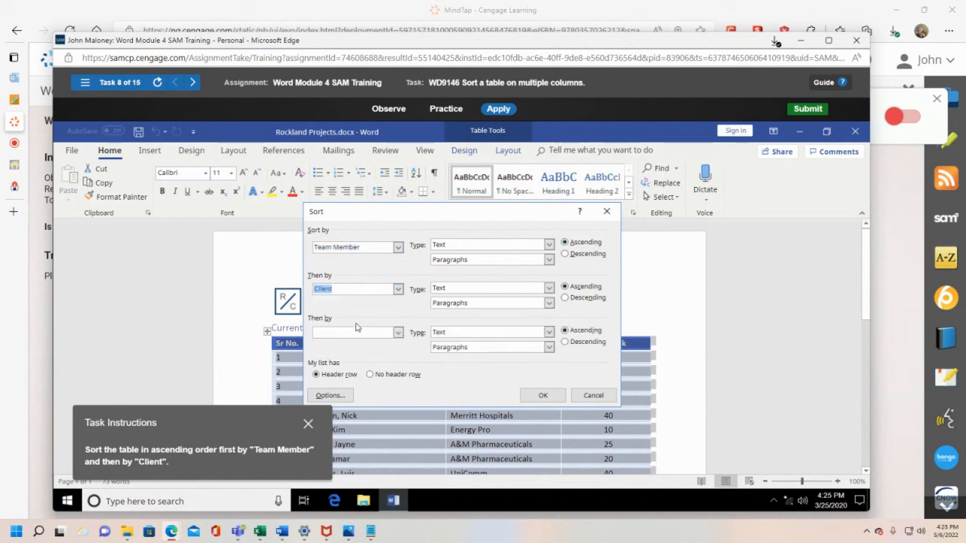
{"action": "left_click", "coordinate": [538, 398]}
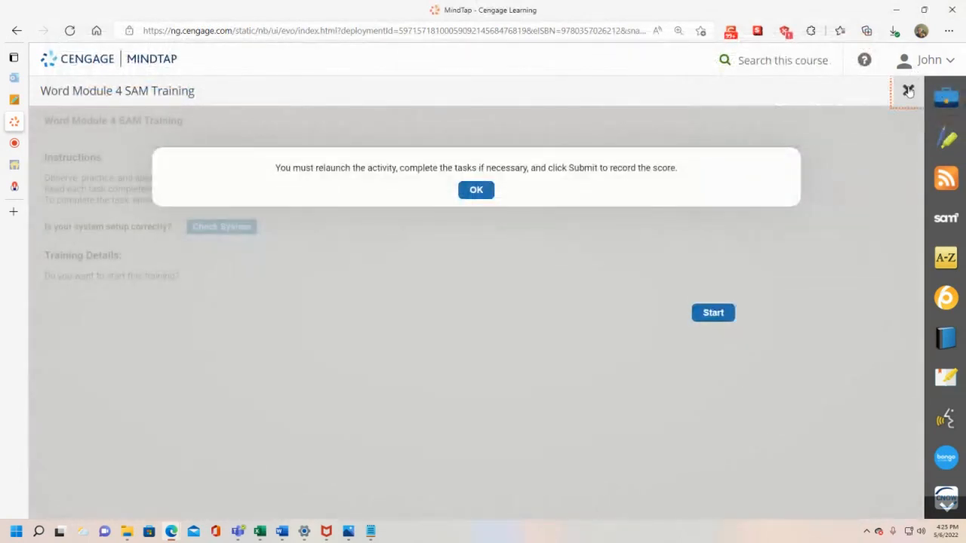
Step: Exit the Word Module 4 SAM Training activity and open the session menu in the Bb Collaborate browser tab
{"action": "left_click", "coordinate": [906, 90]}
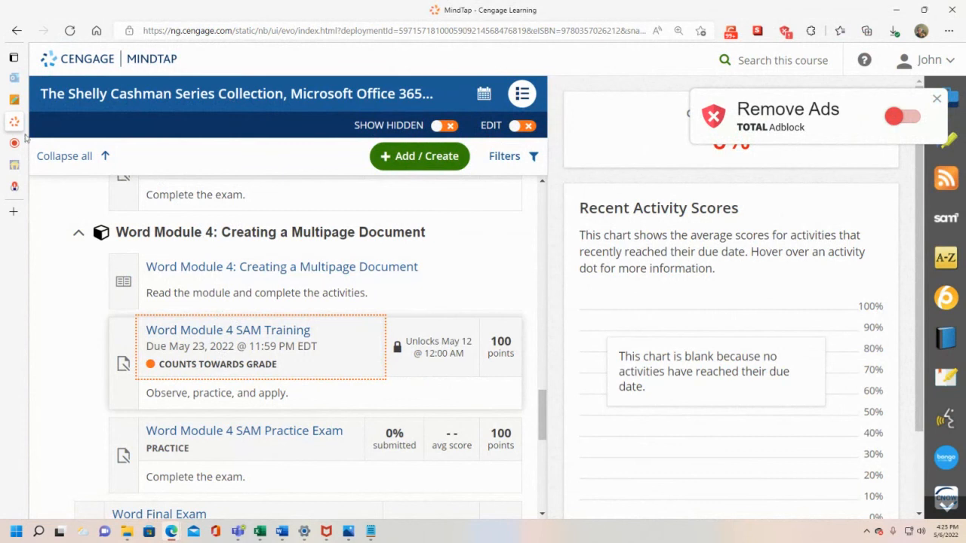
{"action": "left_click", "coordinate": [79, 147]}
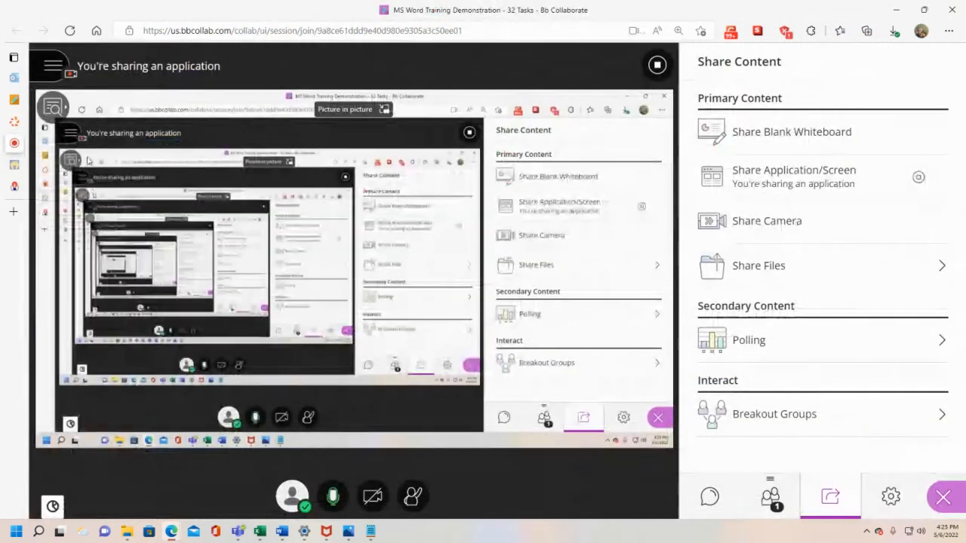
{"action": "mouse_move", "coordinate": [11, 128]}
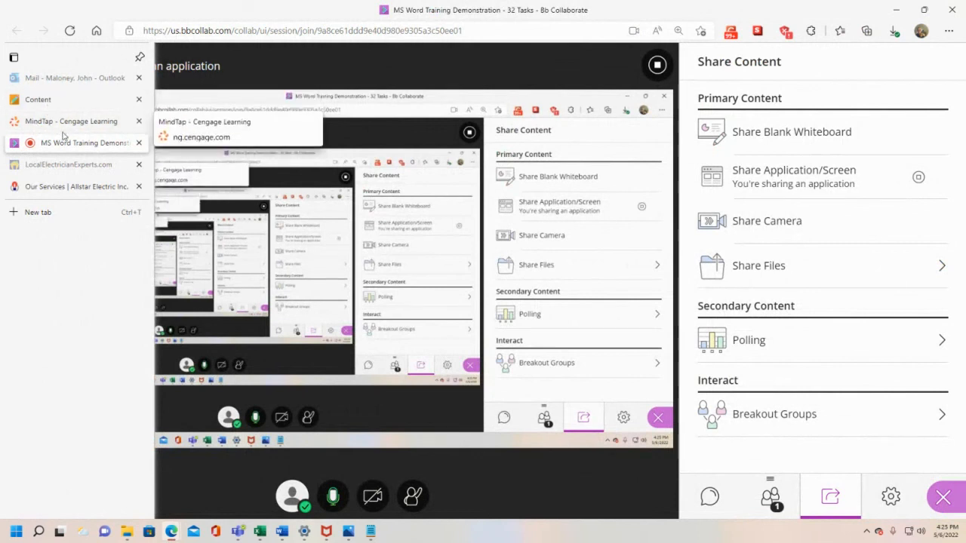
{"action": "left_click", "coordinate": [51, 66]}
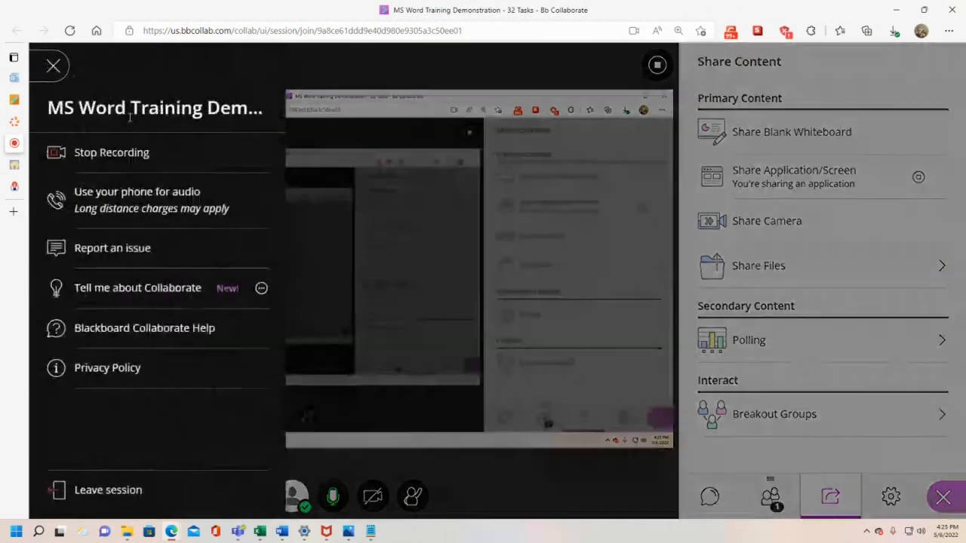